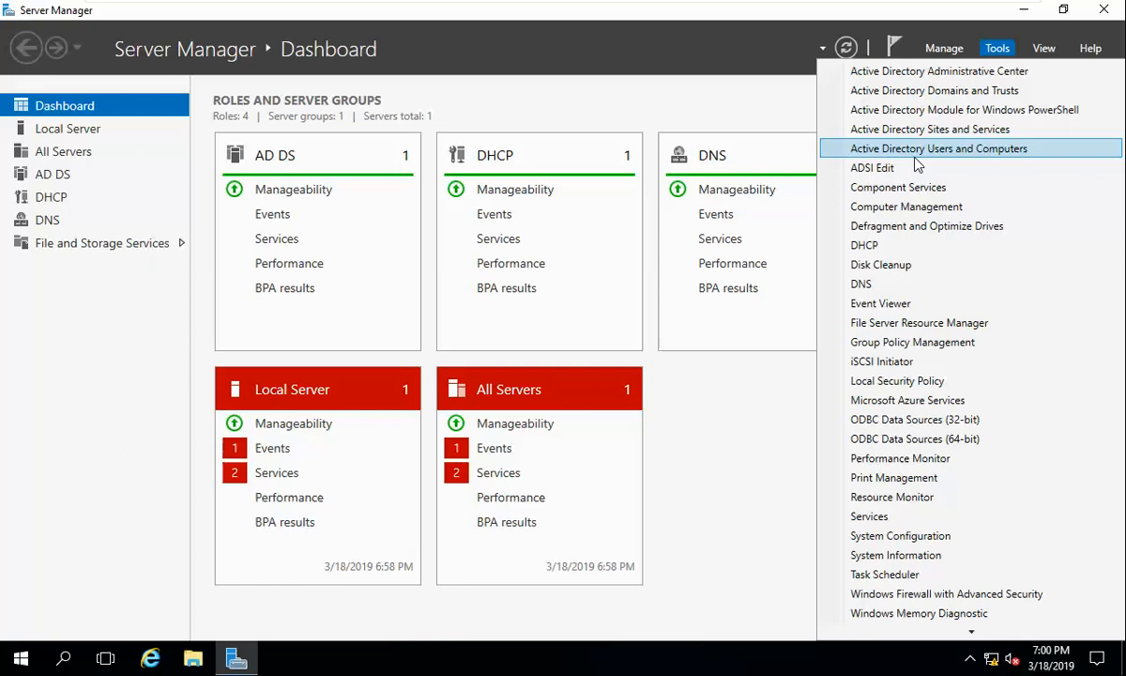
Step: Launch Active Directory Users and Computers from Server Manager's Tools menu
{"action": "left_click", "coordinate": [917, 156]}
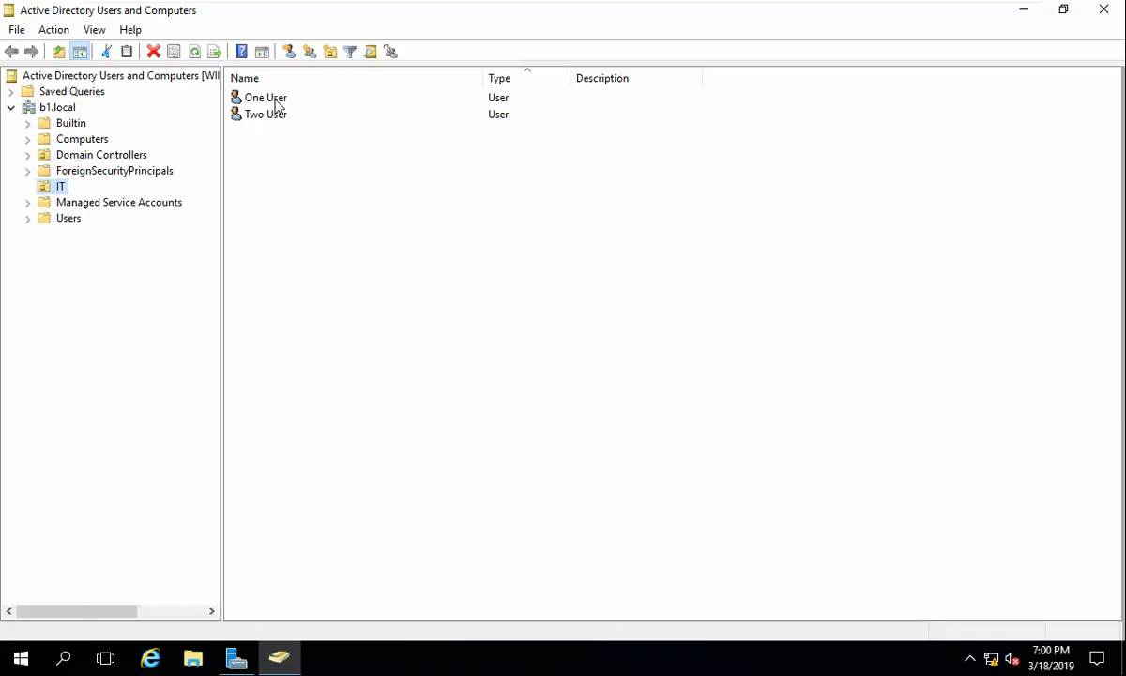
Step: Show the Computers container listing BITM-PC, dismissing the updates notice and Settings window
{"action": "left_click", "coordinate": [94, 141]}
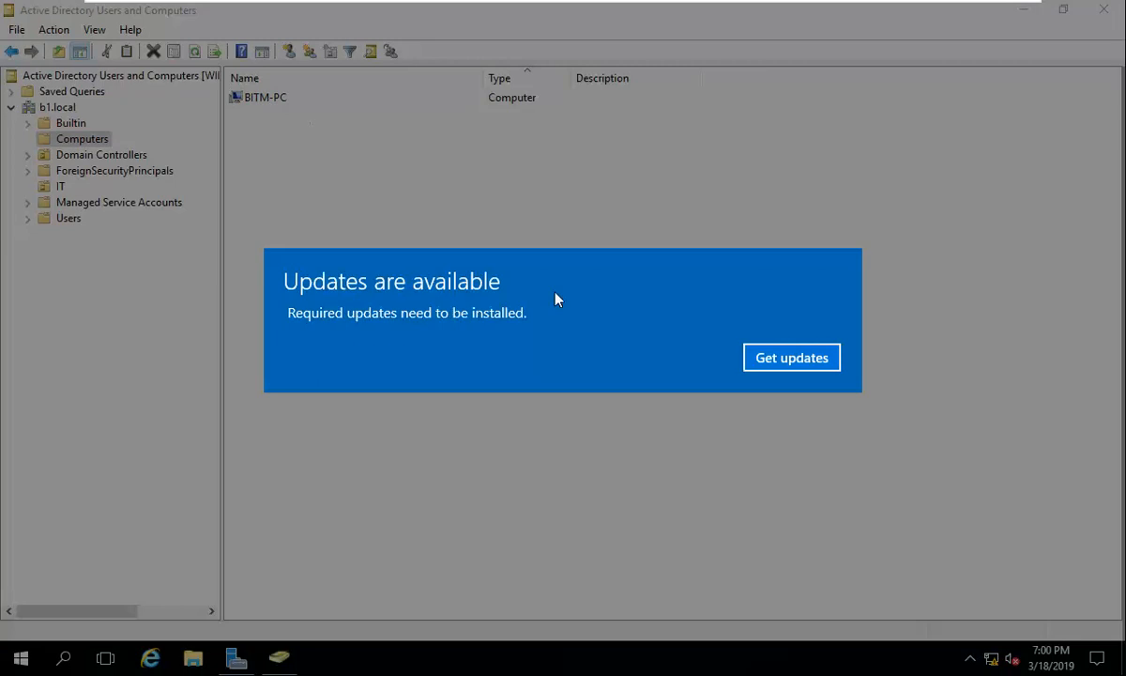
{"action": "left_click", "coordinate": [791, 358]}
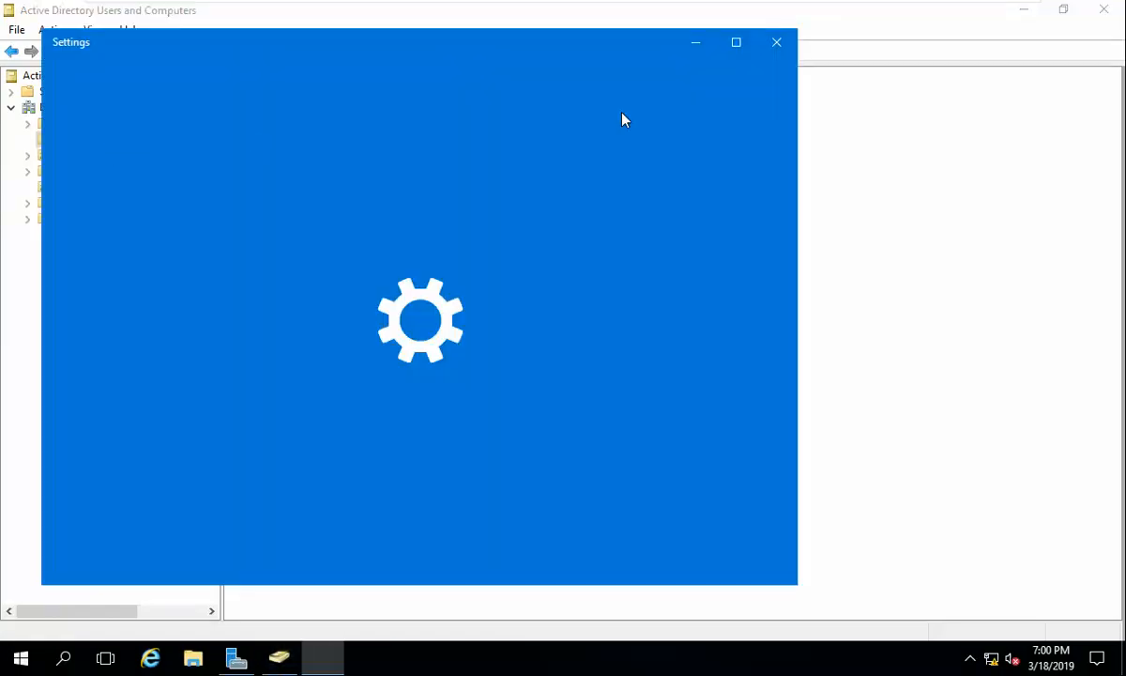
{"action": "left_click", "coordinate": [777, 42]}
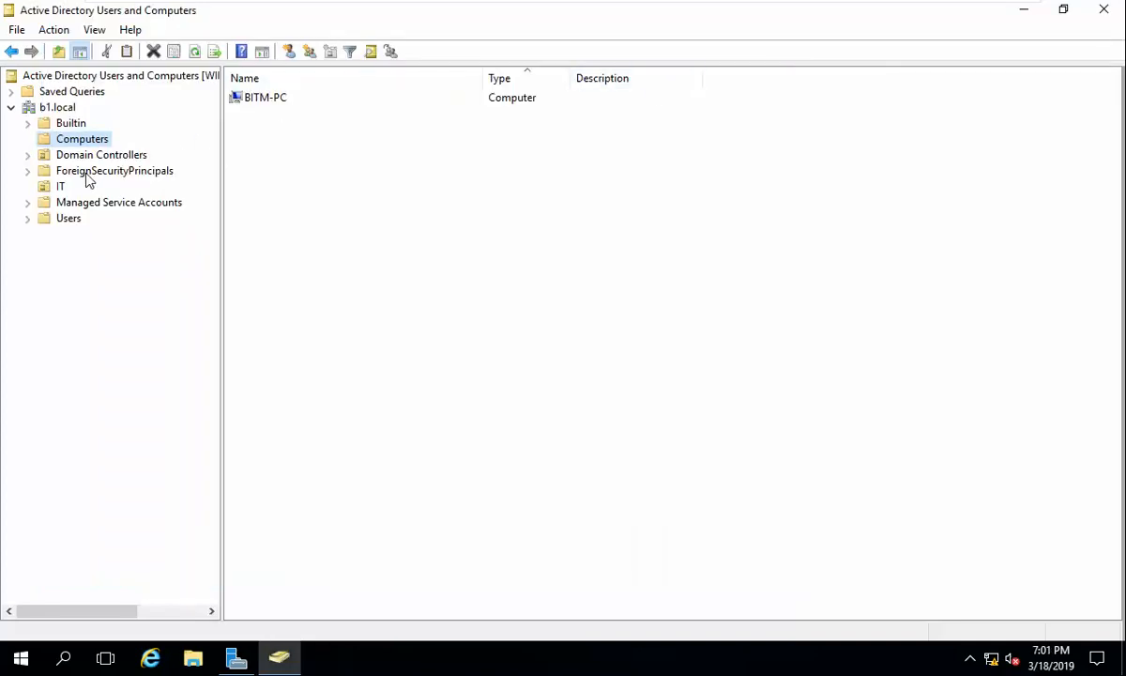
Step: Browse the IT OU users and the Builtin security groups, then return to IT
{"action": "left_click", "coordinate": [54, 185]}
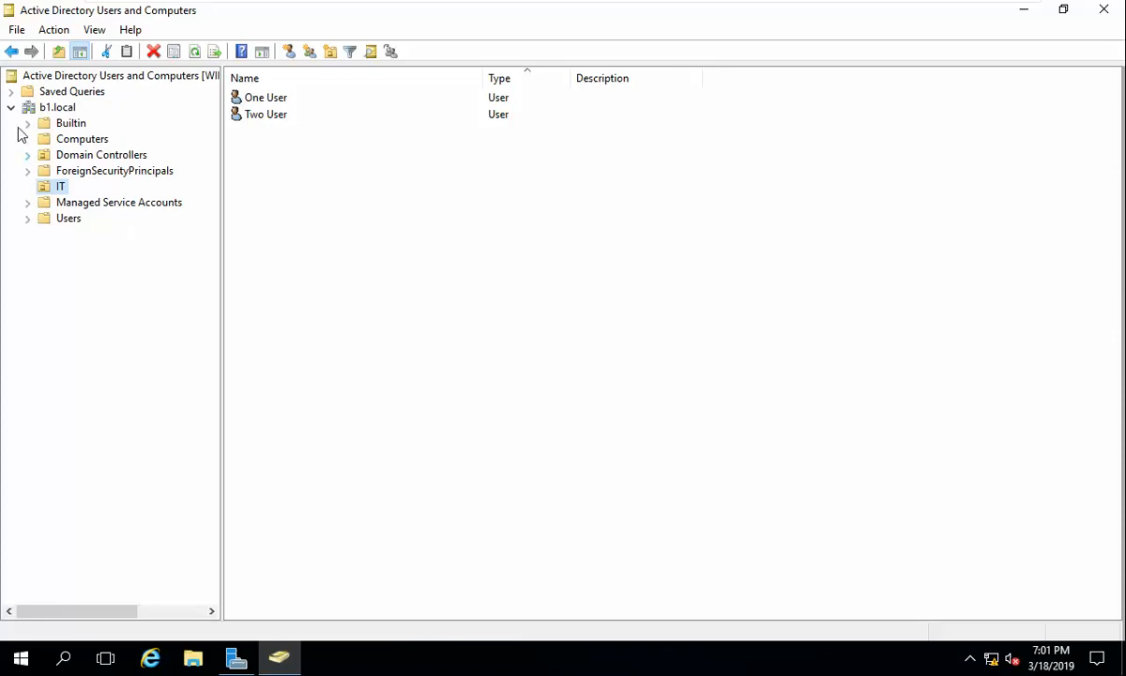
{"action": "left_click", "coordinate": [68, 124]}
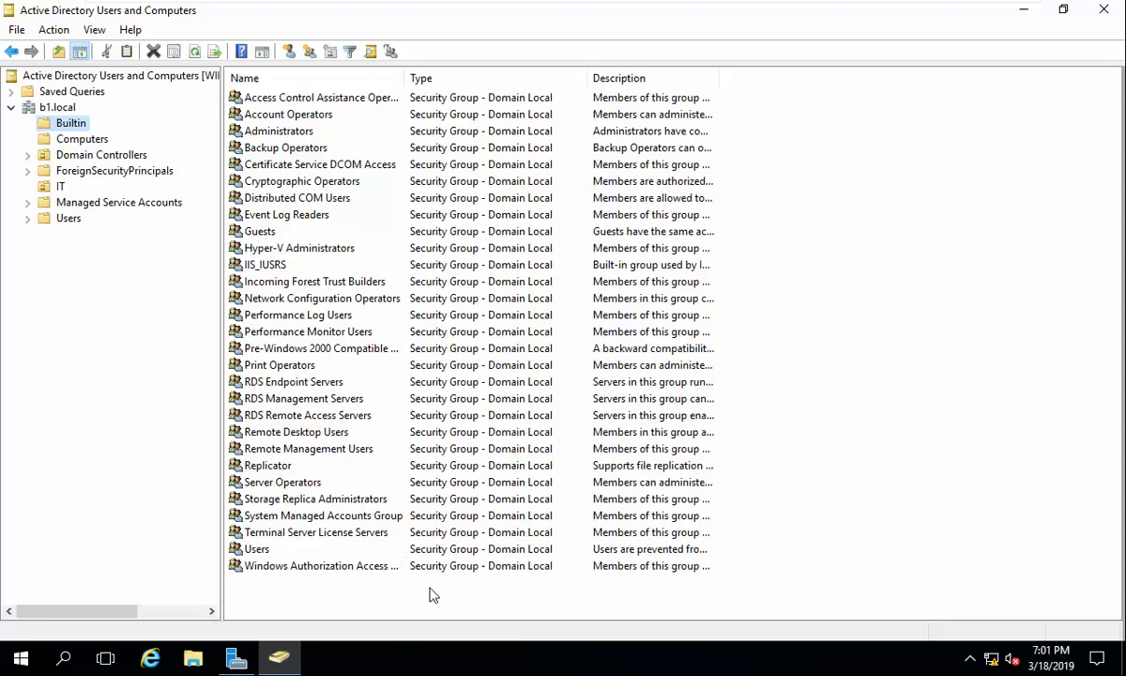
{"action": "left_click", "coordinate": [52, 188]}
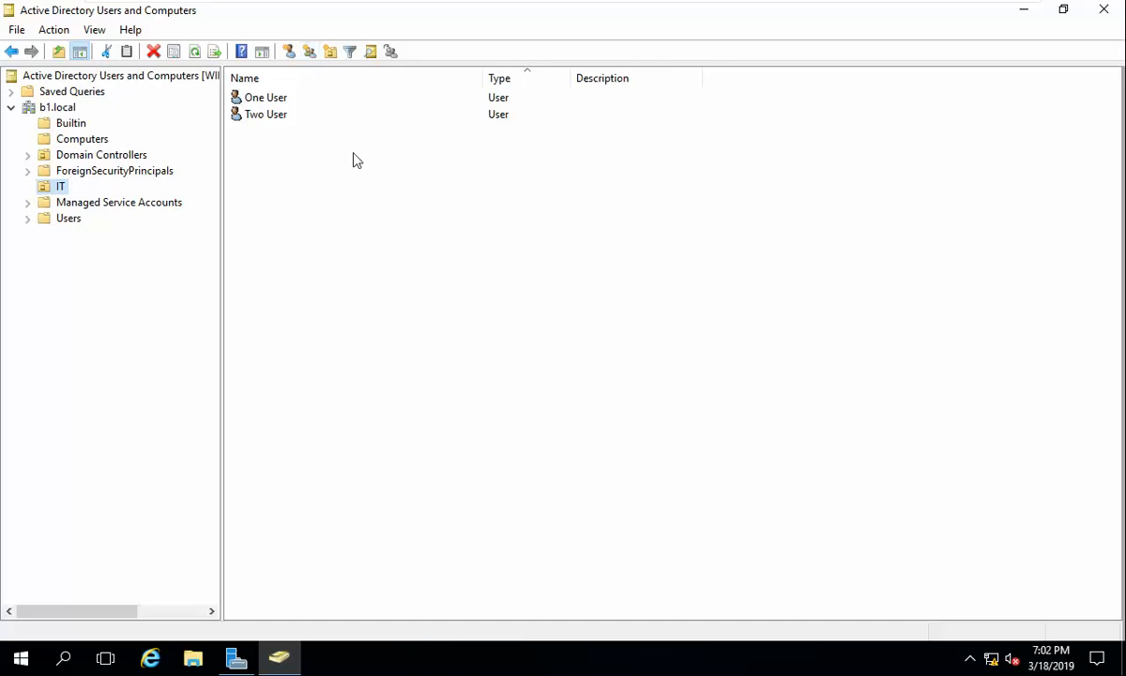
Step: Begin creating a new group inside the IT OU
{"action": "right_click", "coordinate": [345, 203]}
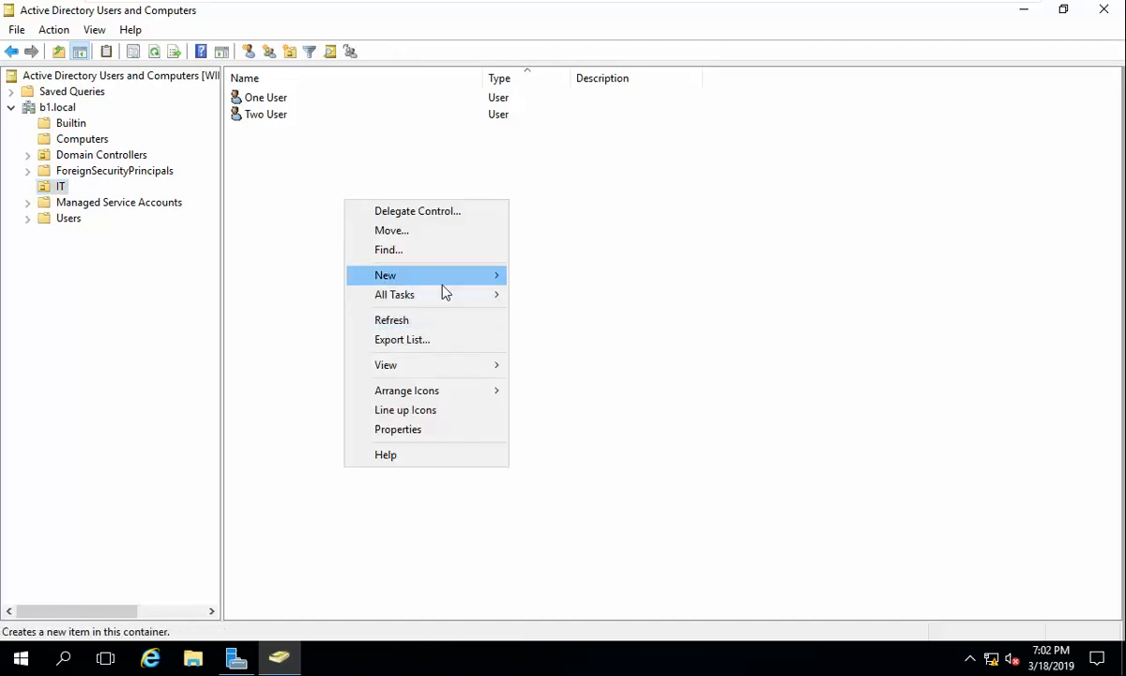
{"action": "mouse_move", "coordinate": [488, 282]}
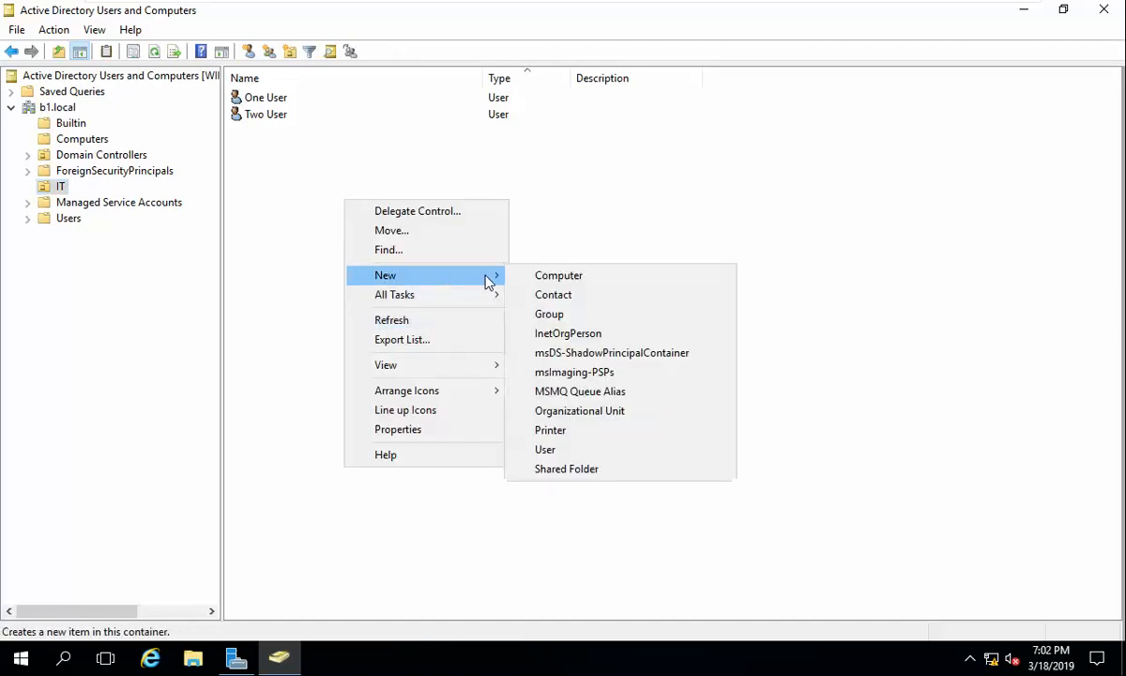
{"action": "left_click", "coordinate": [568, 315]}
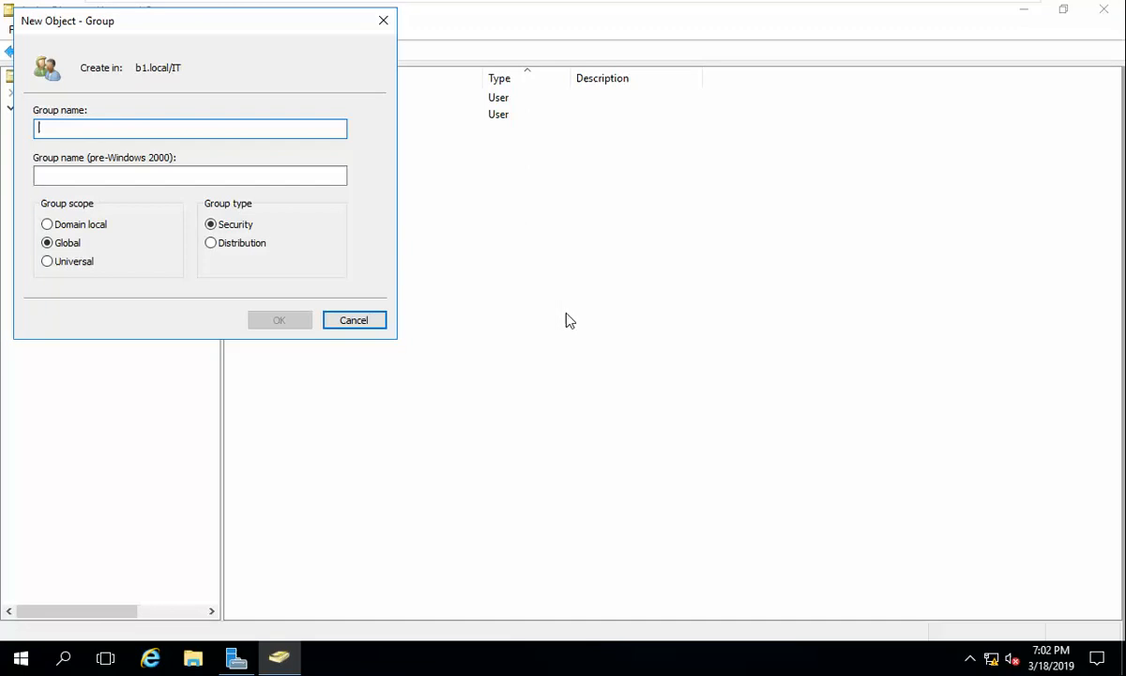
Step: Name the new group IT, keeping Global scope and Security type, and create it
{"action": "left_click_drag", "start_coordinate": [236, 31], "coordinate": [538, 131]}
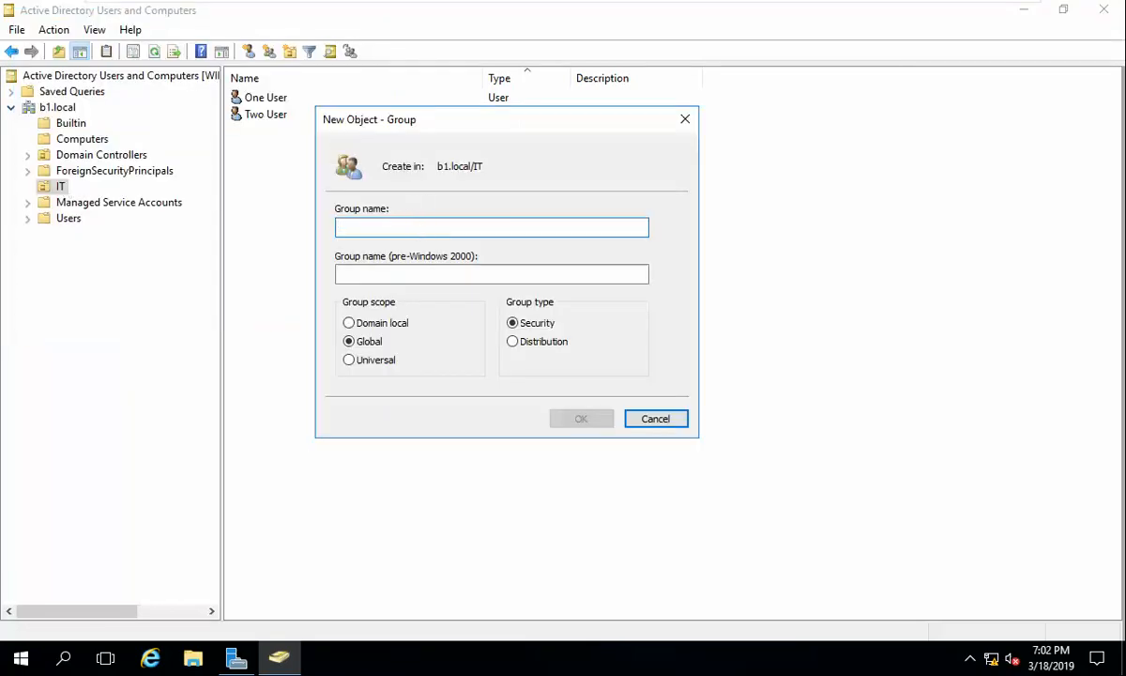
{"action": "type", "text": "IT"}
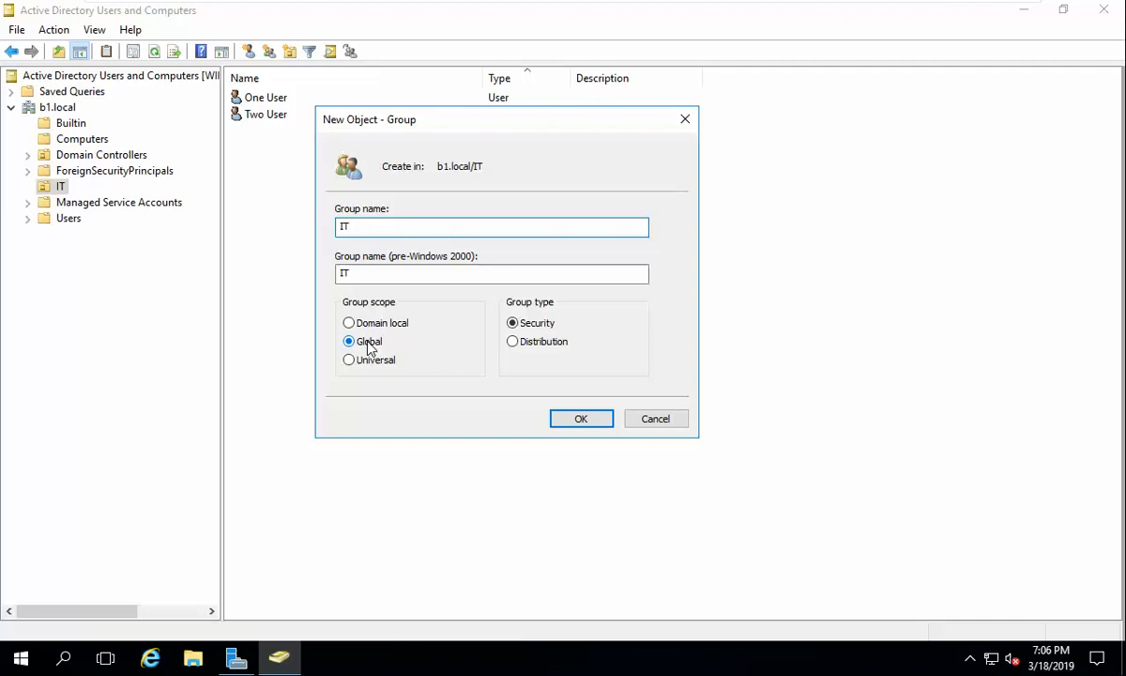
{"action": "key", "text": "Return"}
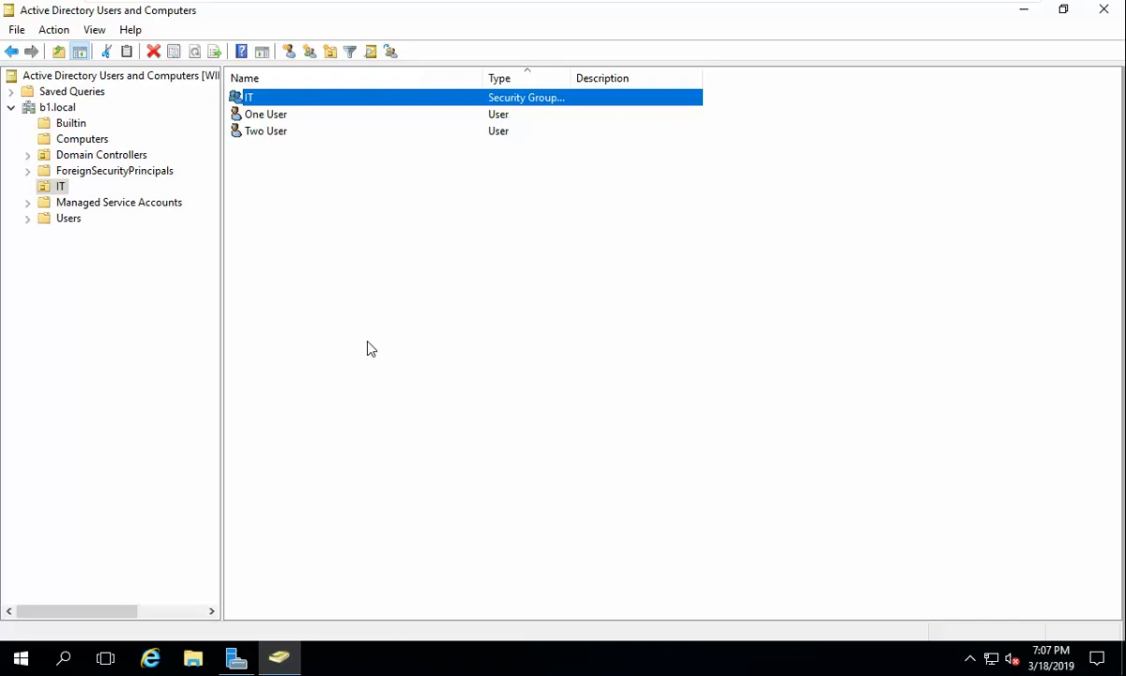
Step: Add One User and Two User to the IT group's members and apply
{"action": "double_click", "coordinate": [249, 103]}
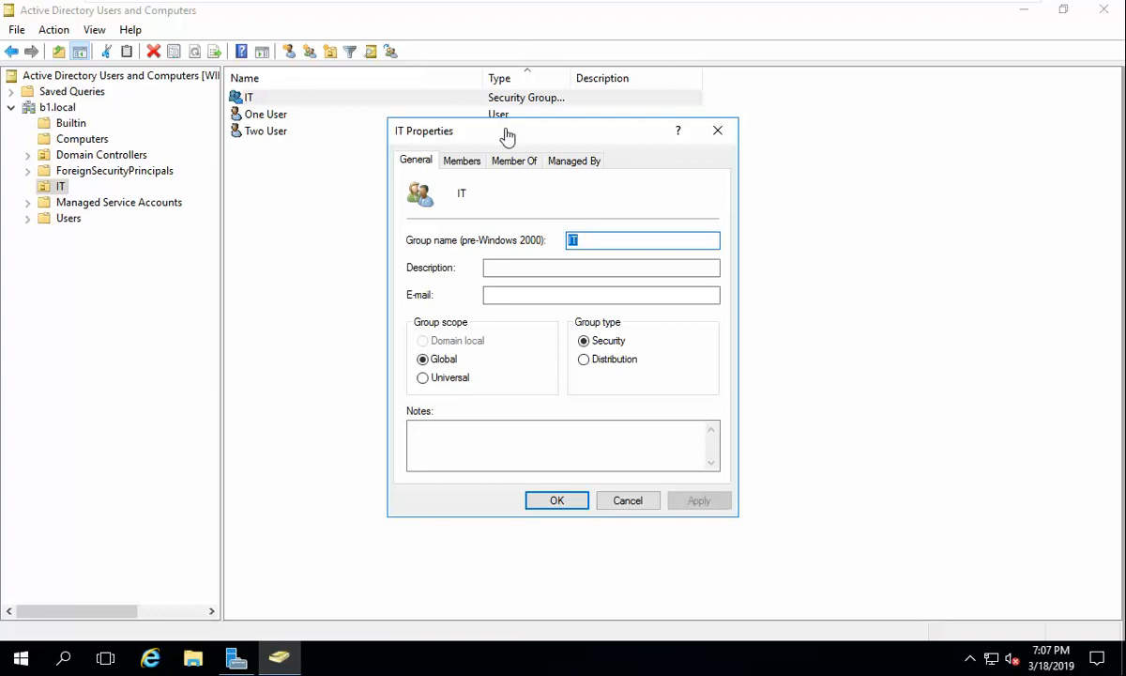
{"action": "left_click", "coordinate": [462, 161]}
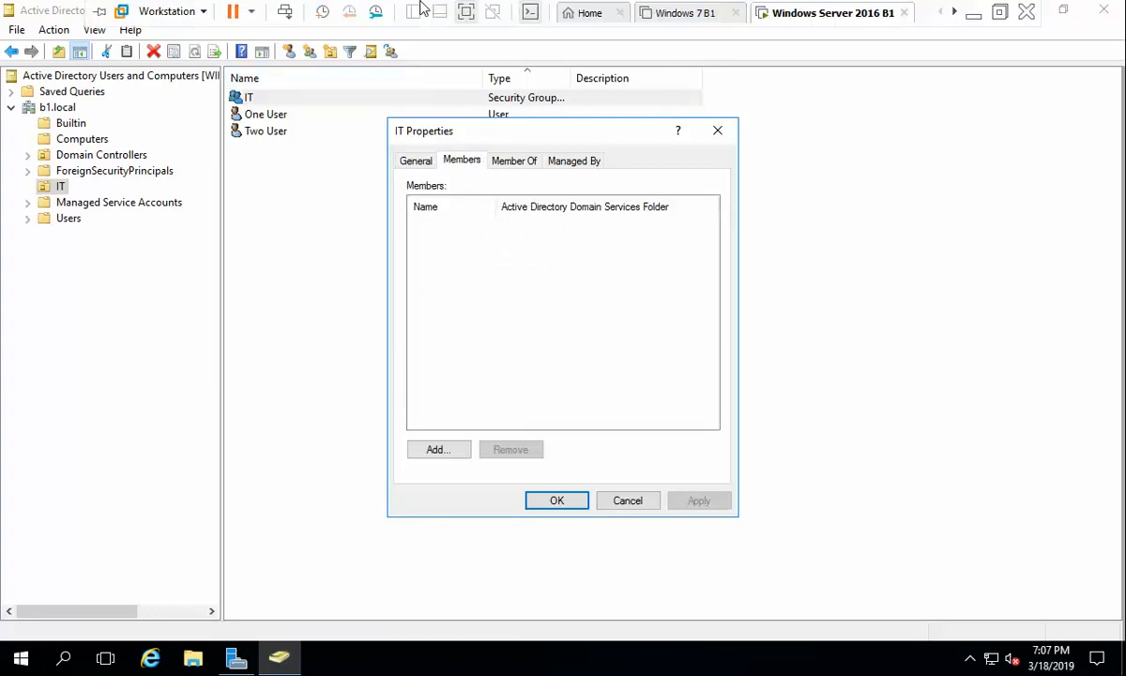
{"action": "left_click", "coordinate": [437, 450]}
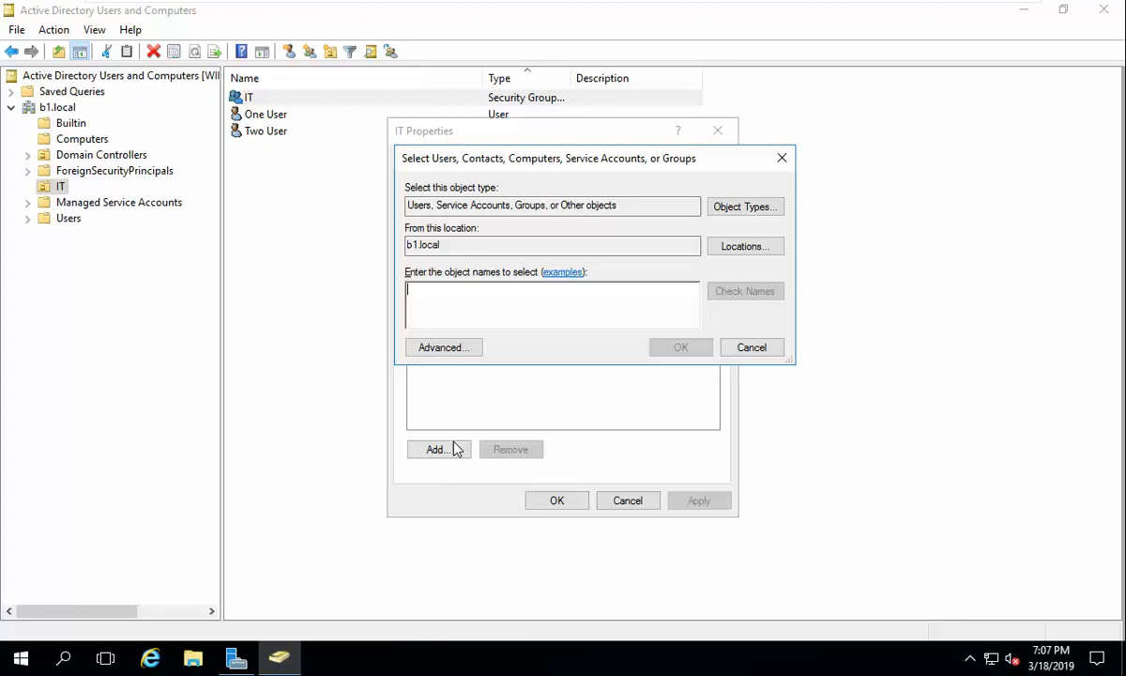
{"action": "type", "text": "one"}
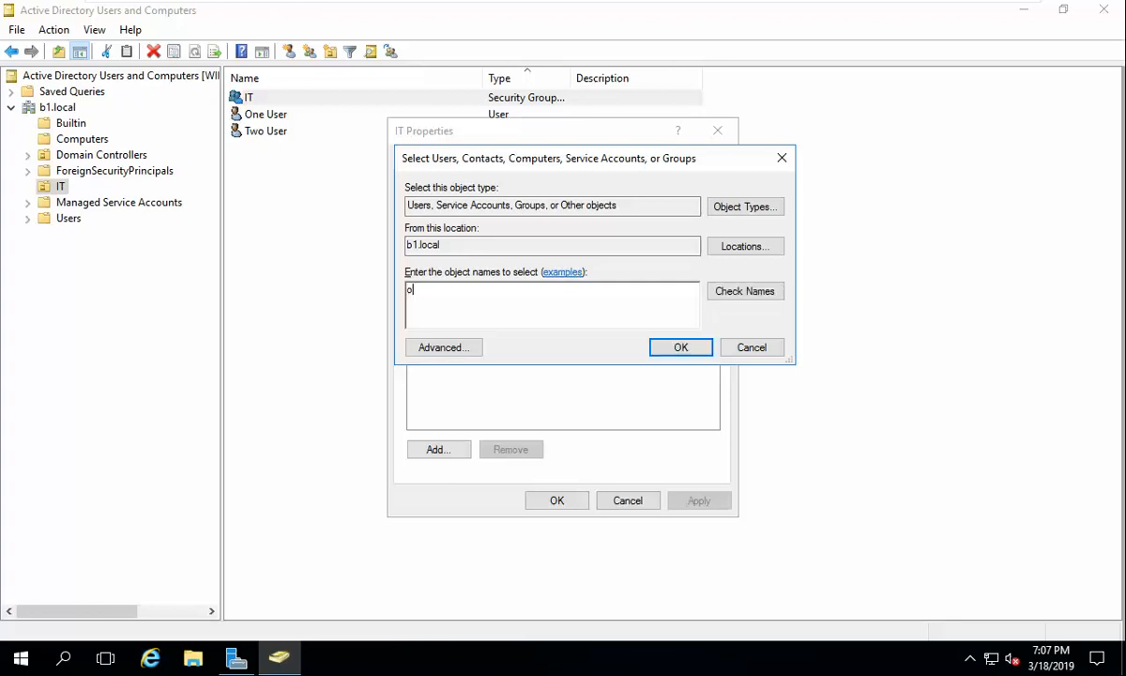
{"action": "left_click", "coordinate": [737, 293]}
{"action": "type", "text": "two"}
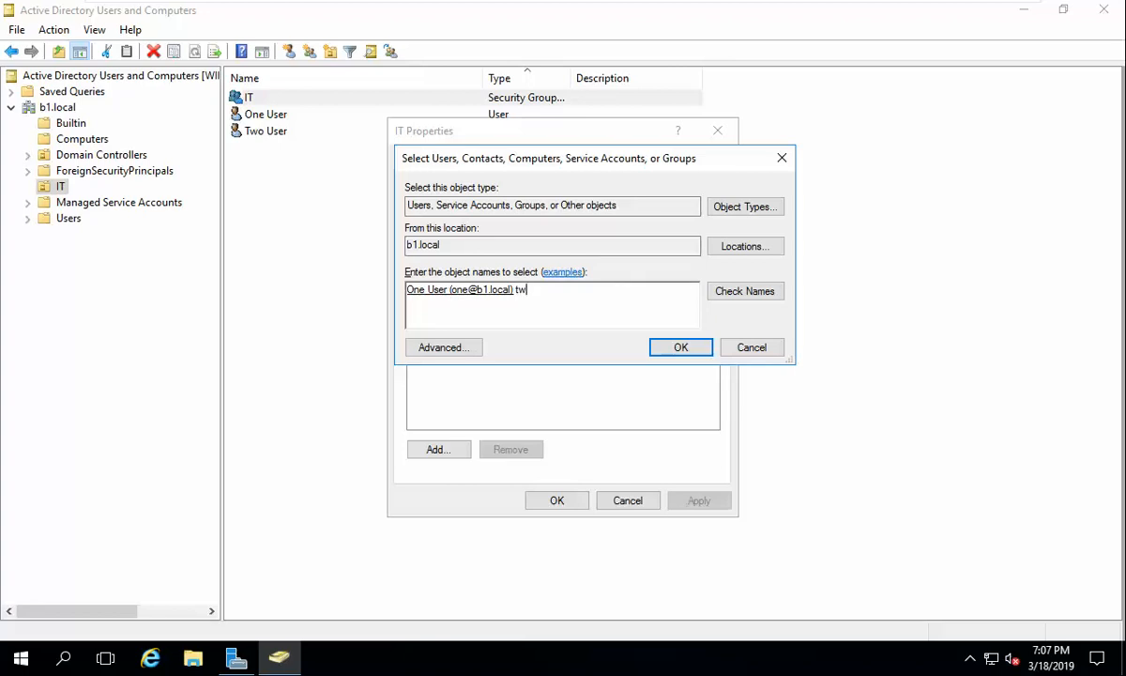
{"action": "left_click", "coordinate": [765, 294]}
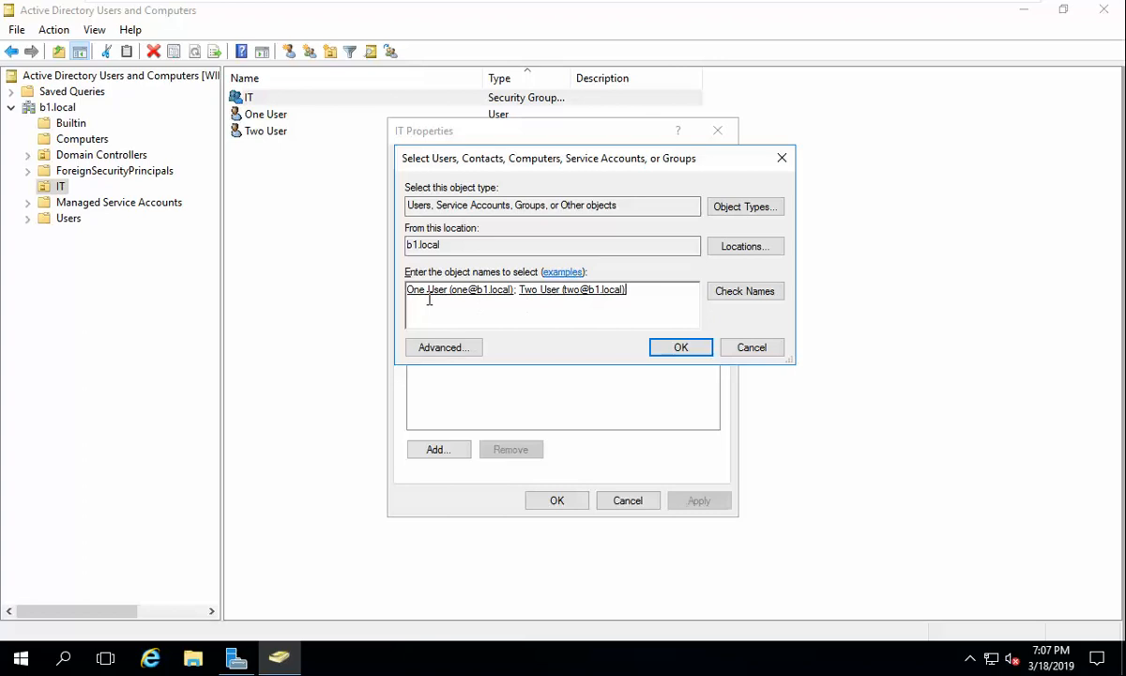
{"action": "left_click", "coordinate": [682, 353]}
{"action": "left_click", "coordinate": [704, 502]}
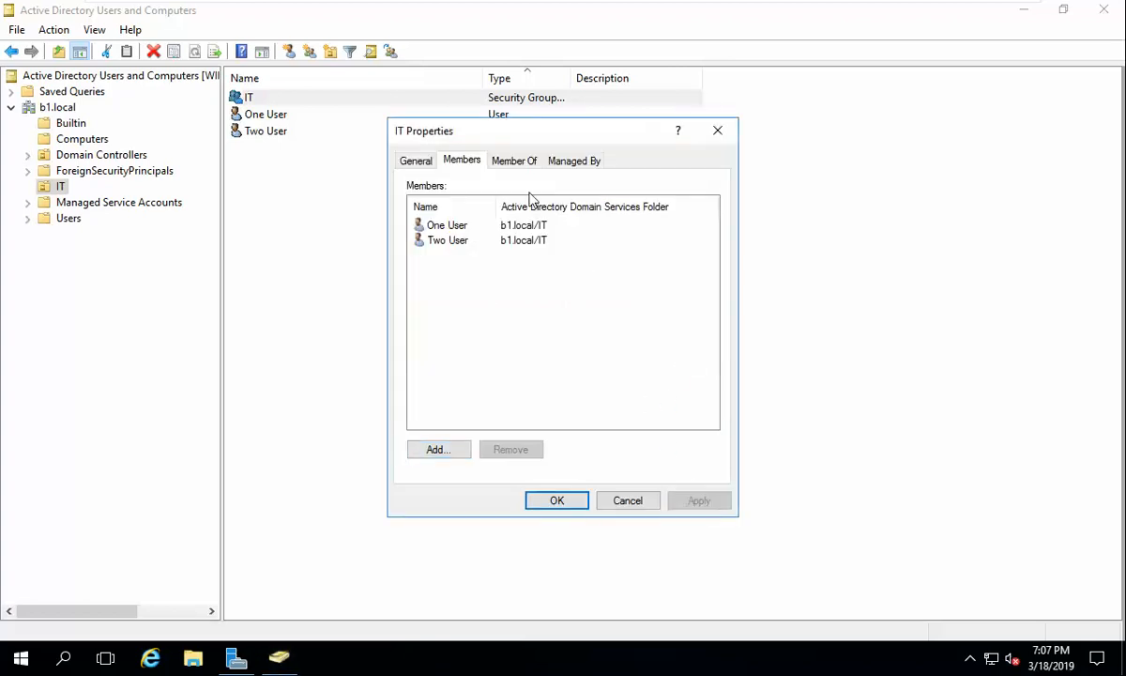
Step: Remove Two User and One User from the IT group's member list
{"action": "left_click", "coordinate": [449, 241]}
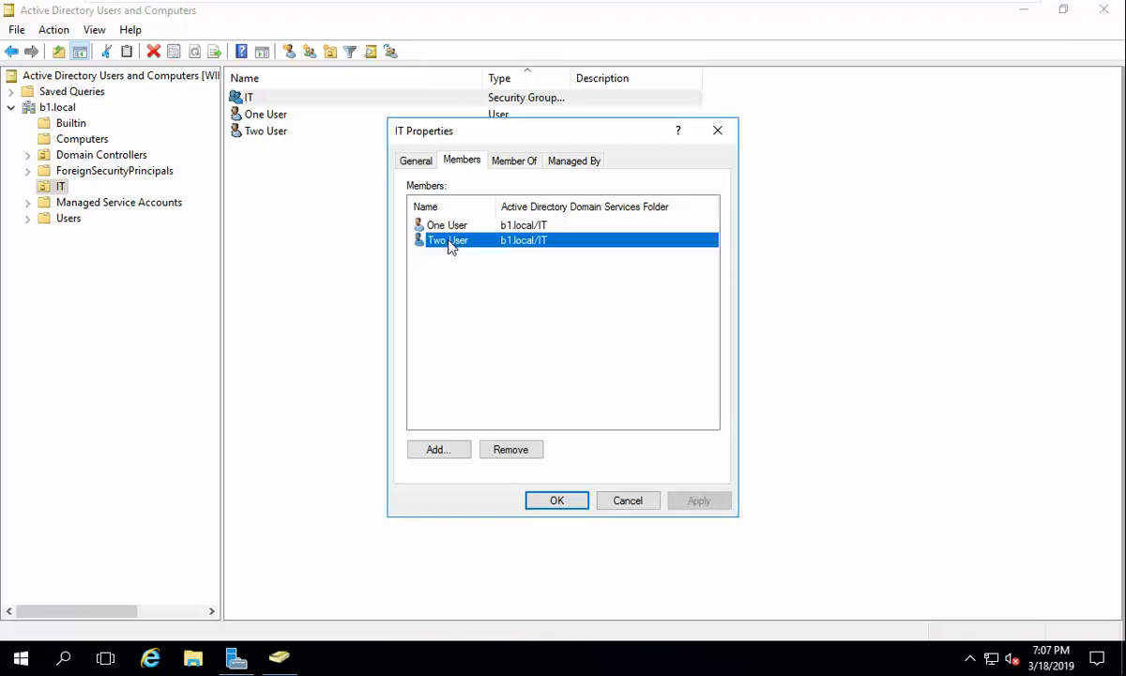
{"action": "left_click", "coordinate": [513, 450]}
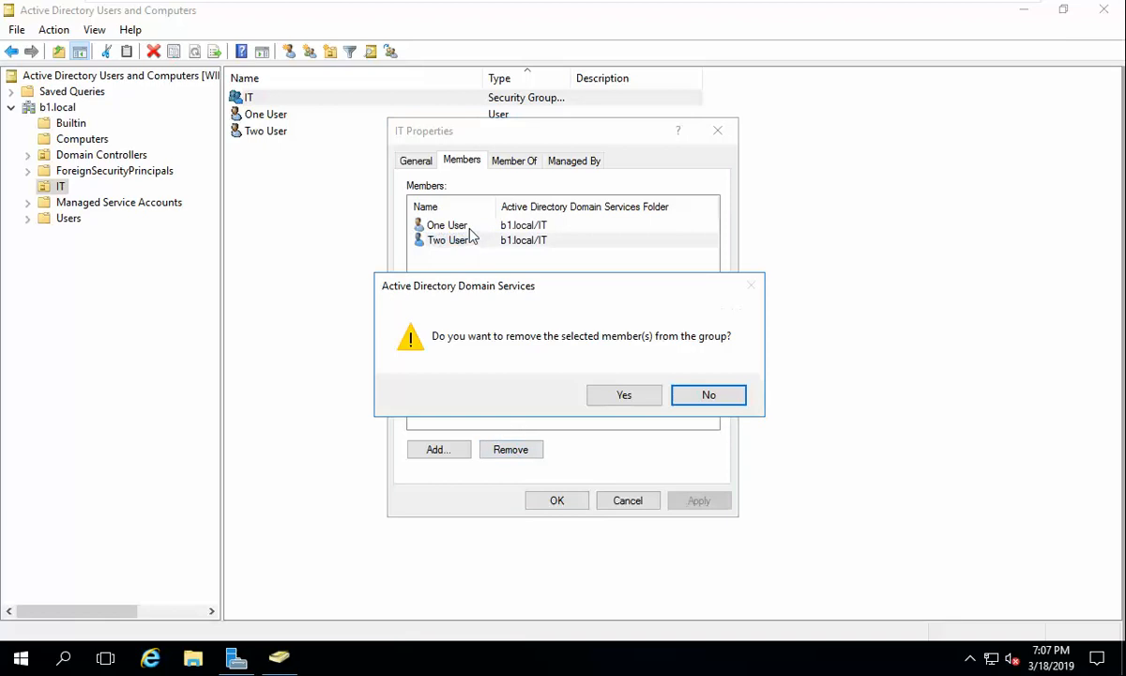
{"action": "left_click", "coordinate": [624, 393]}
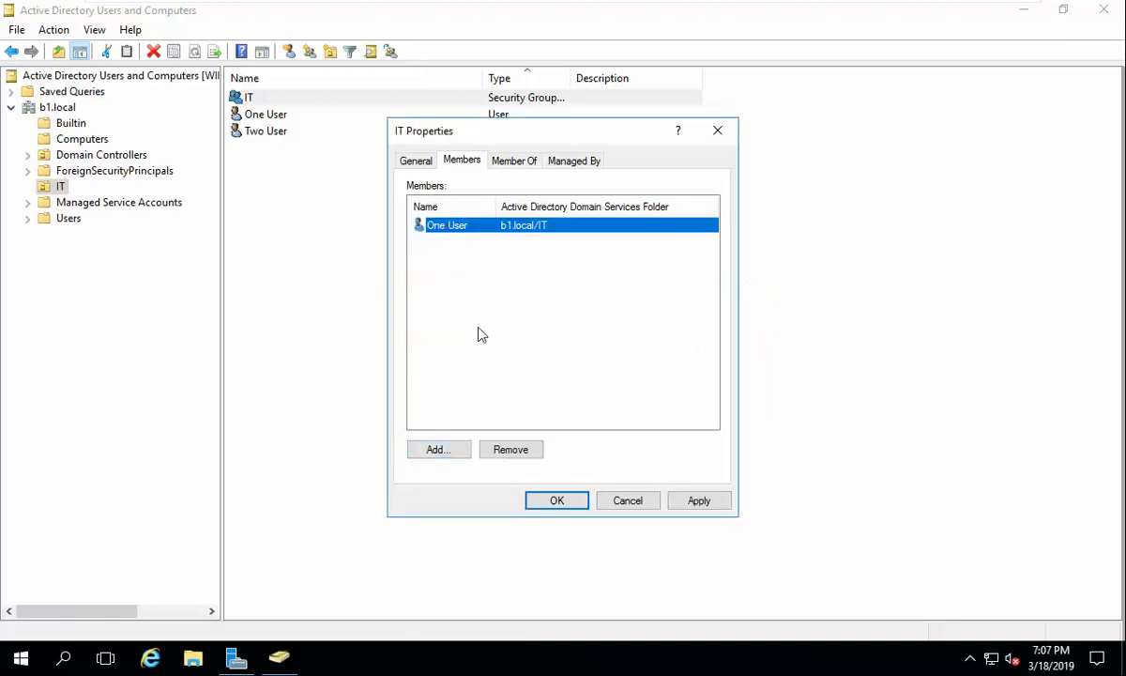
{"action": "left_click", "coordinate": [510, 449]}
{"action": "left_click", "coordinate": [623, 394]}
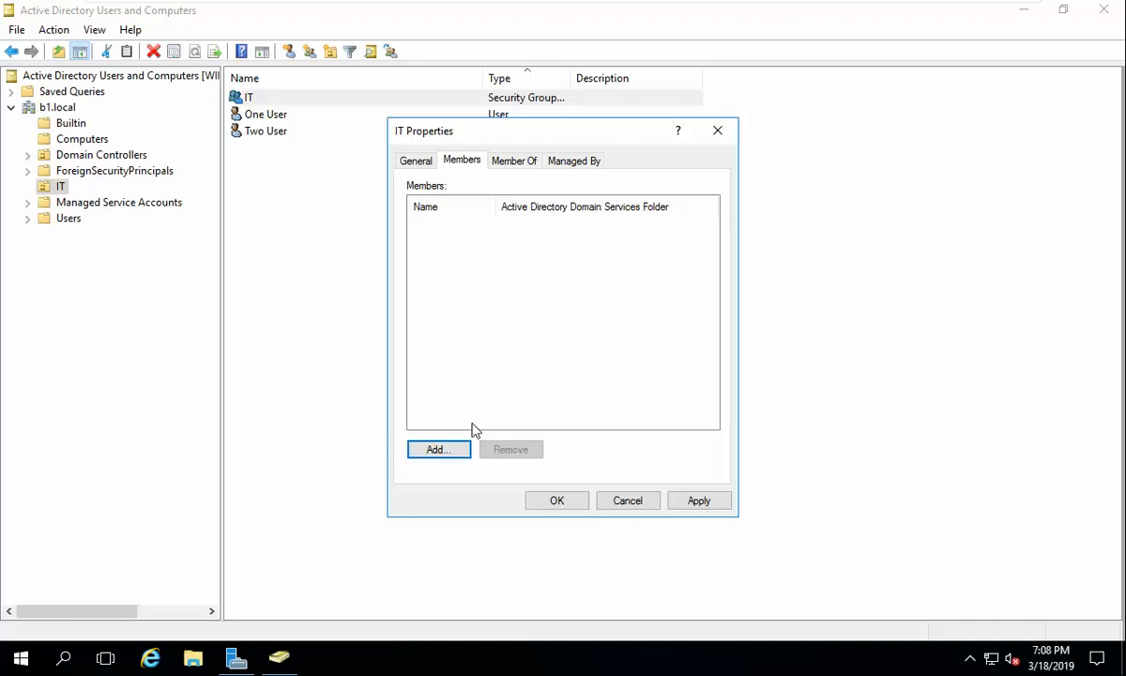
Step: Re-add only One User to the IT group, apply, and check its Member Of list
{"action": "left_click", "coordinate": [437, 449]}
{"action": "type", "text": "one"}
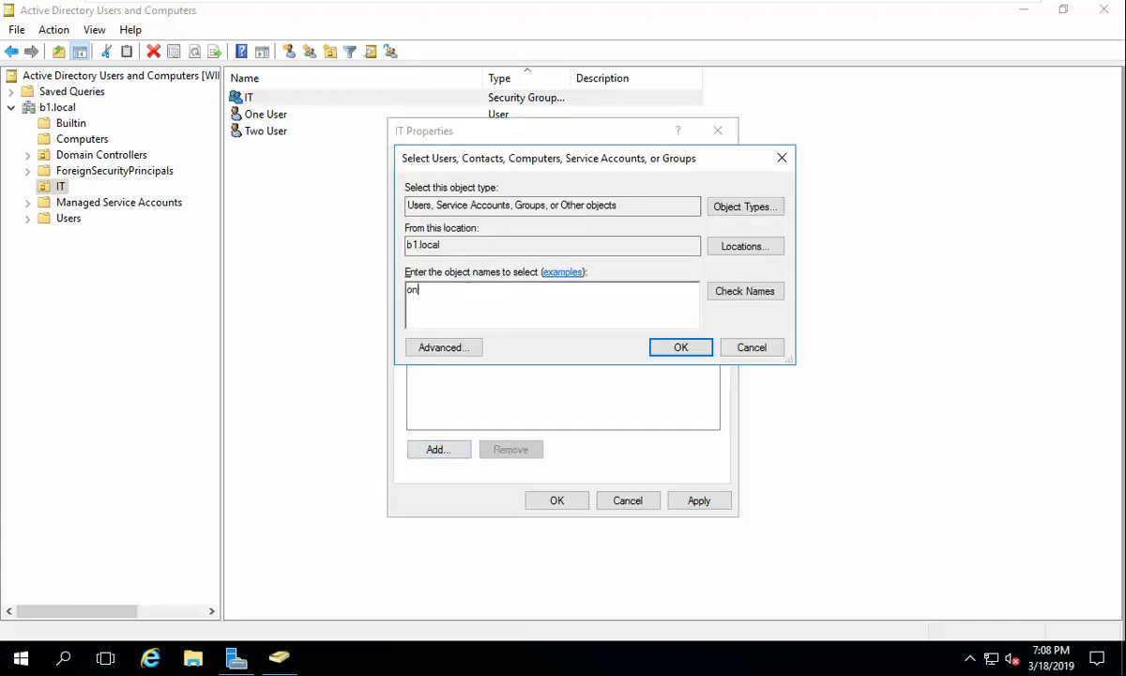
{"action": "left_click", "coordinate": [751, 292]}
{"action": "left_click", "coordinate": [680, 347]}
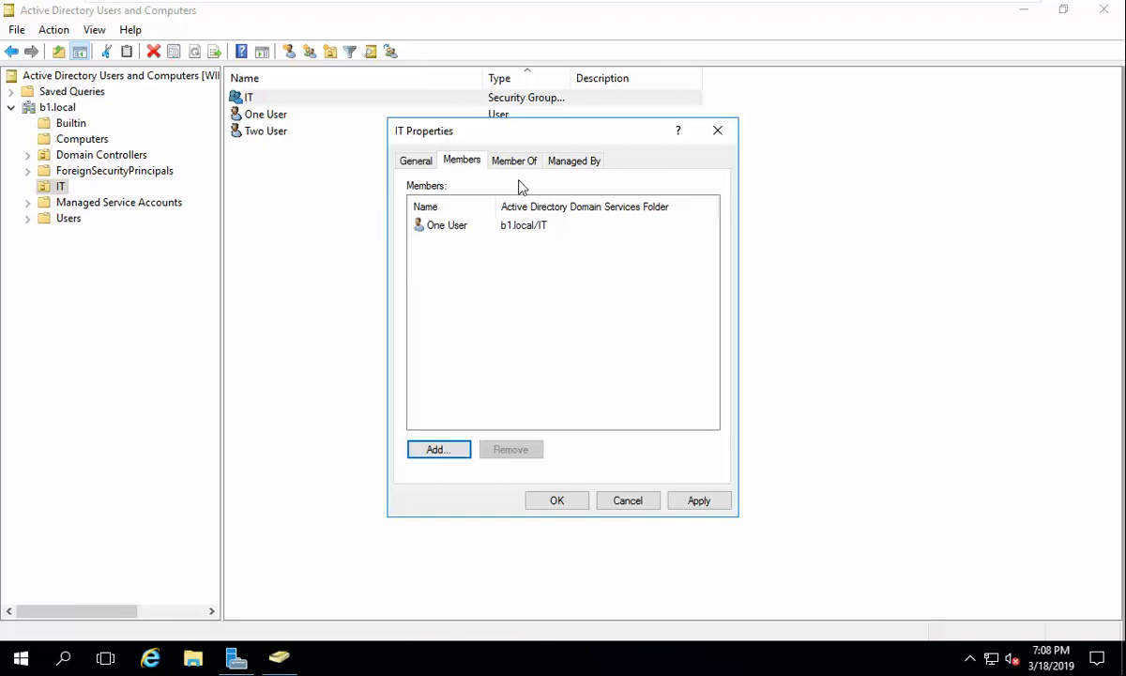
{"action": "left_click", "coordinate": [697, 502]}
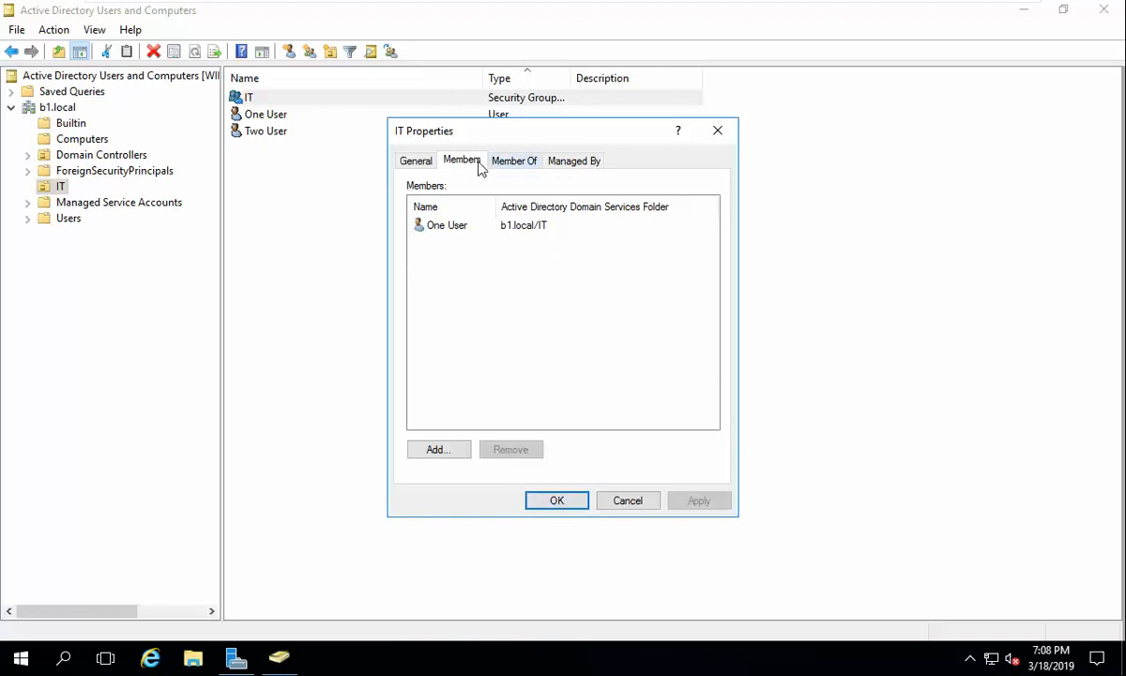
{"action": "left_click", "coordinate": [524, 163]}
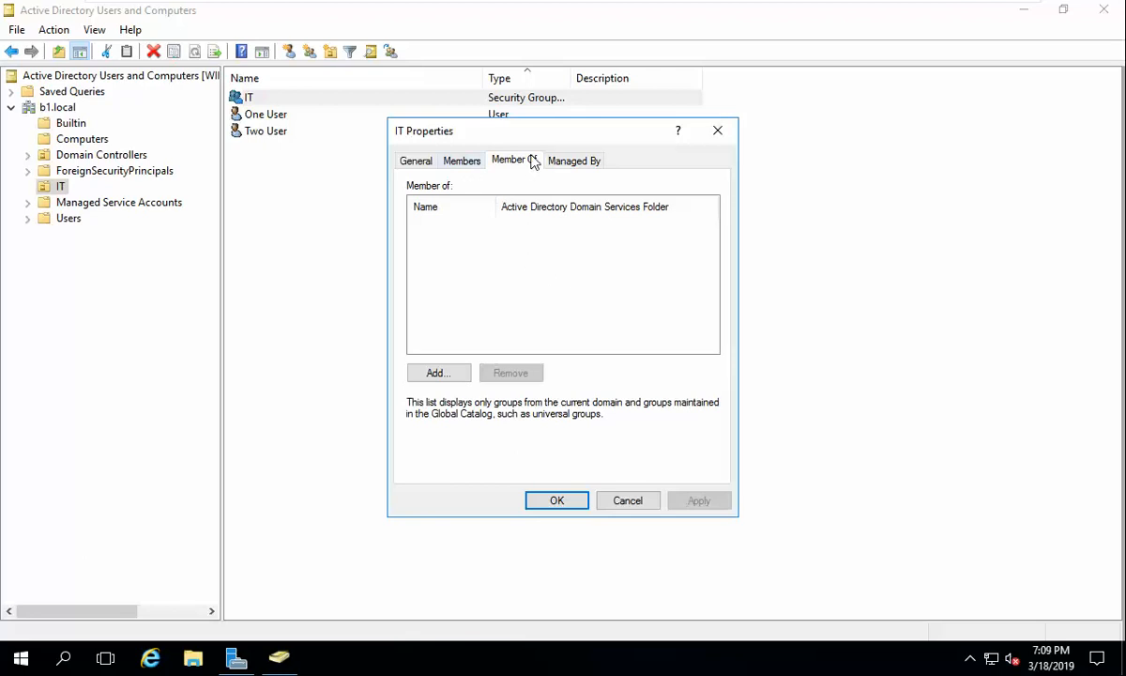
Step: Return to the IT group's Members list and close its properties with OK
{"action": "left_click", "coordinate": [462, 160]}
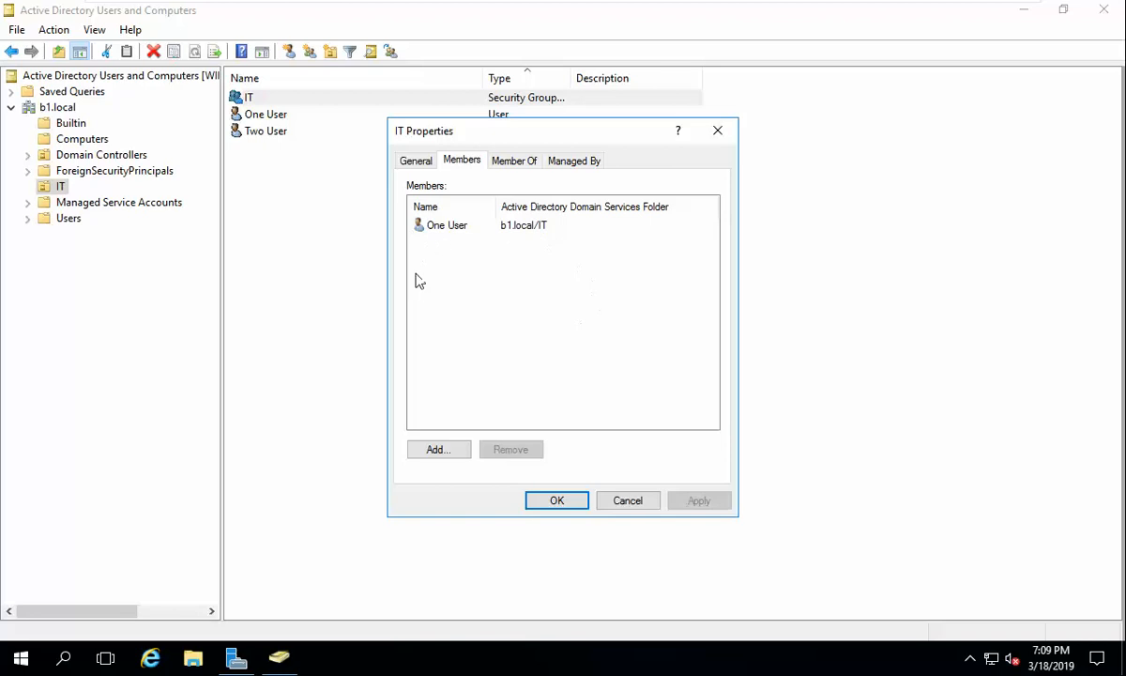
{"action": "left_click", "coordinate": [558, 500]}
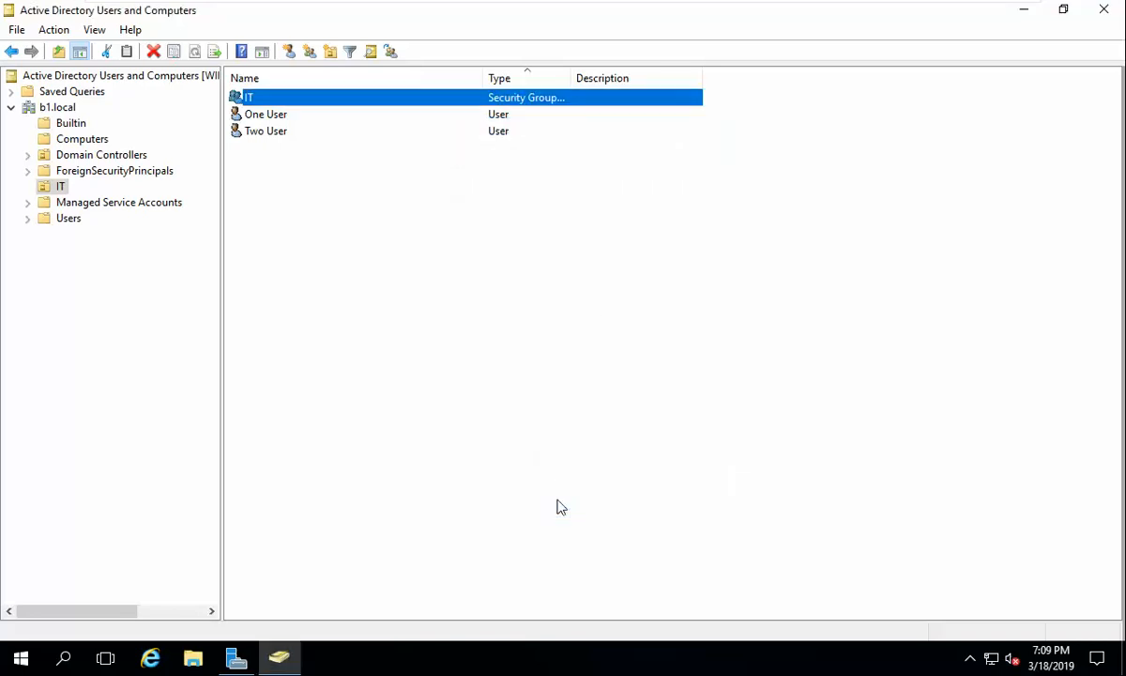
Step: Open Two User's properties and view its Member Of list showing only Domain Users
{"action": "left_click", "coordinate": [251, 98]}
{"action": "double_click", "coordinate": [276, 136]}
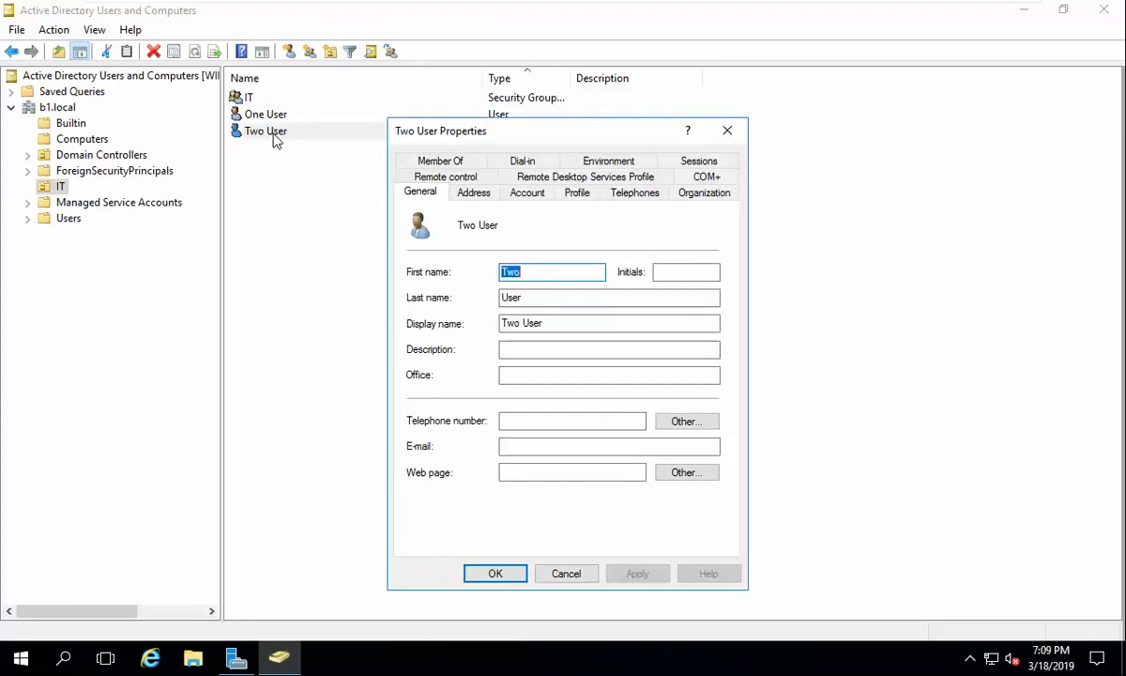
{"action": "left_click", "coordinate": [450, 163]}
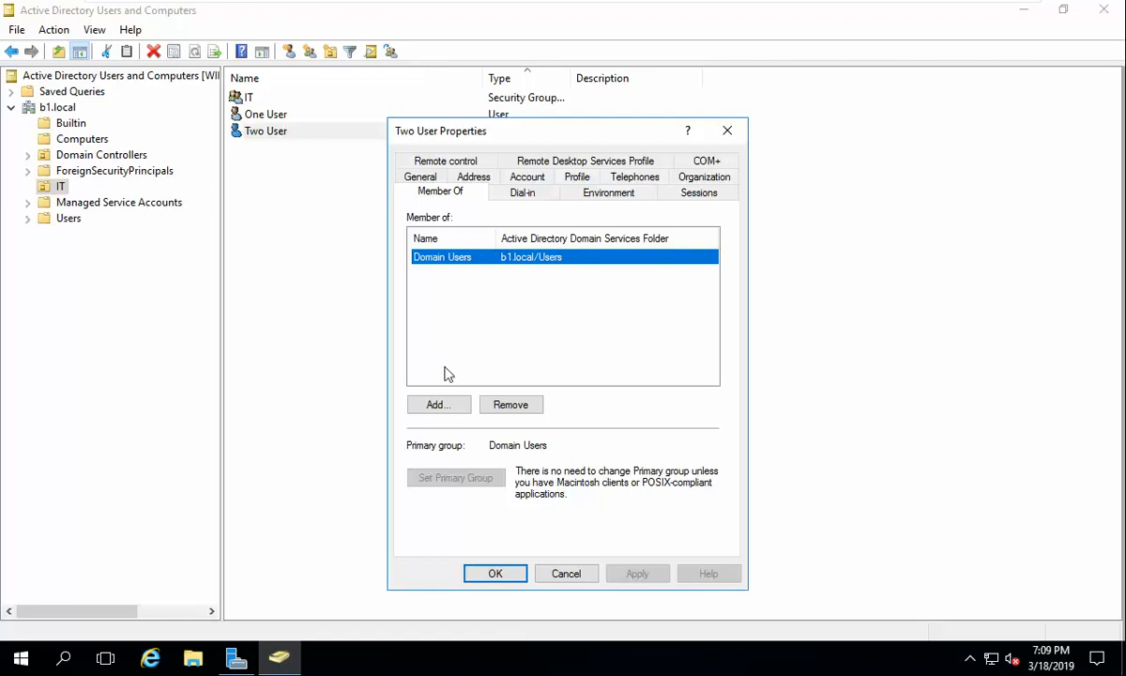
Step: Add Two User to the IT group from Member Of, apply, and review both memberships
{"action": "left_click", "coordinate": [463, 403]}
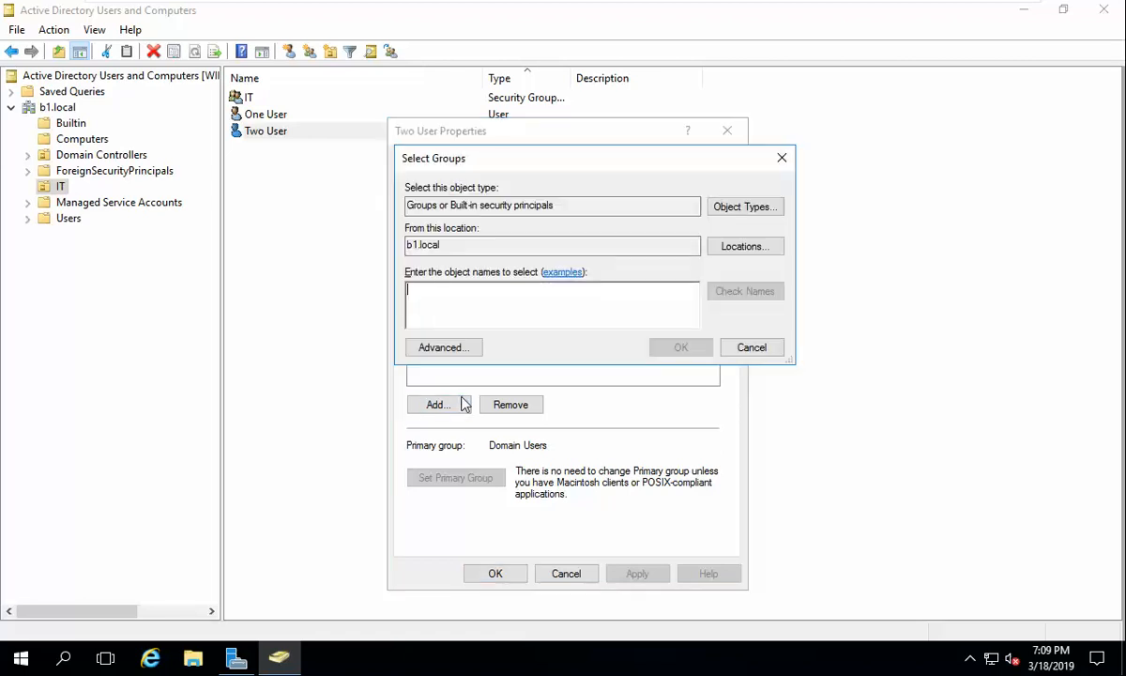
{"action": "type", "text": "it"}
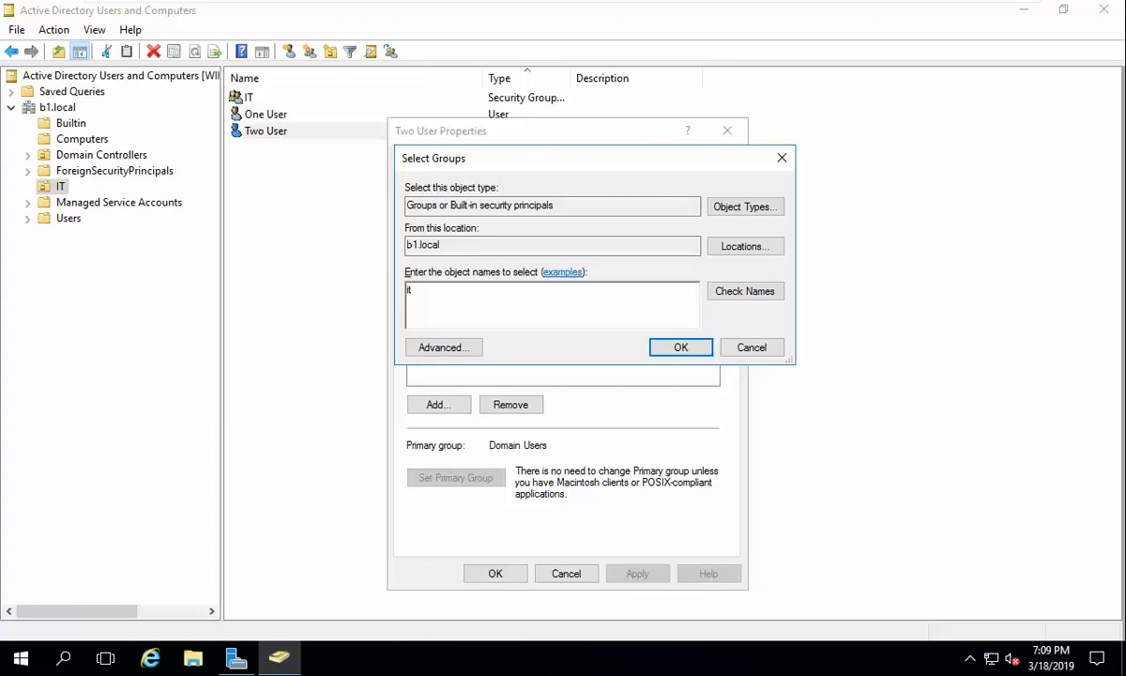
{"action": "left_click", "coordinate": [747, 295]}
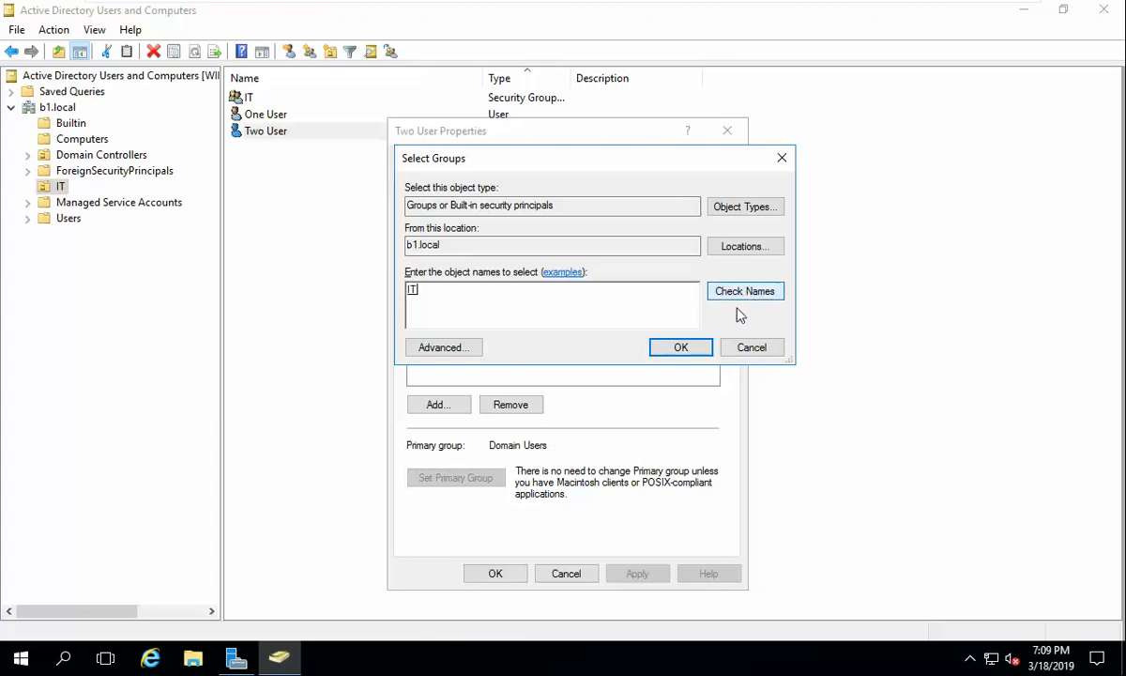
{"action": "left_click", "coordinate": [700, 348]}
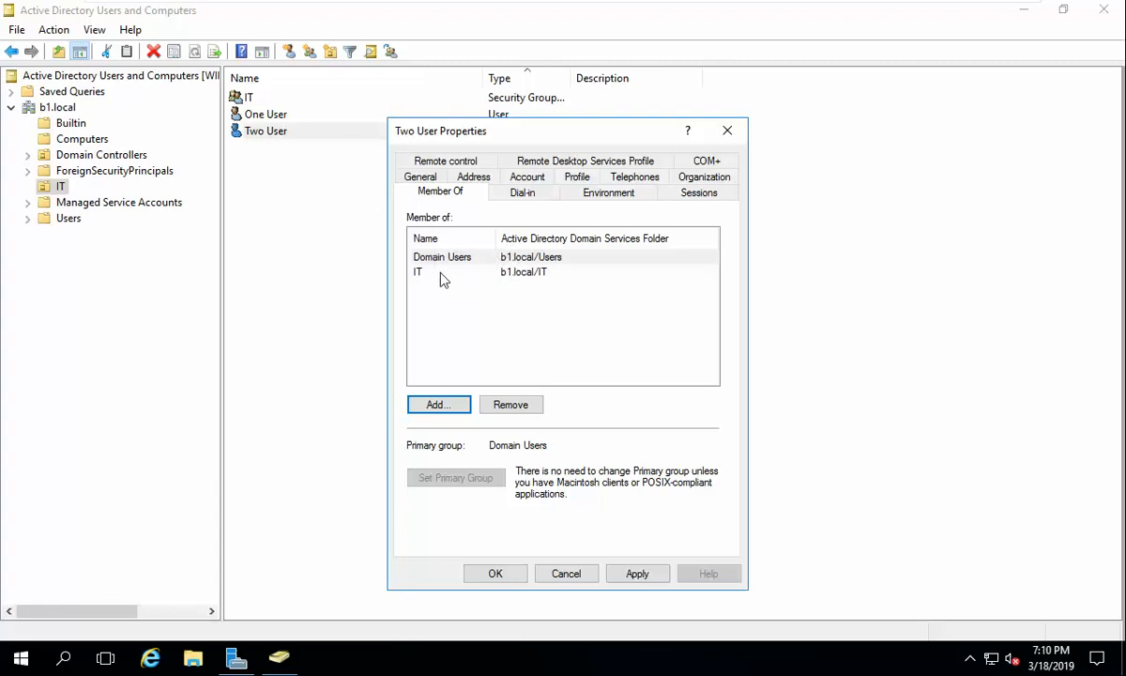
{"action": "left_click", "coordinate": [638, 574]}
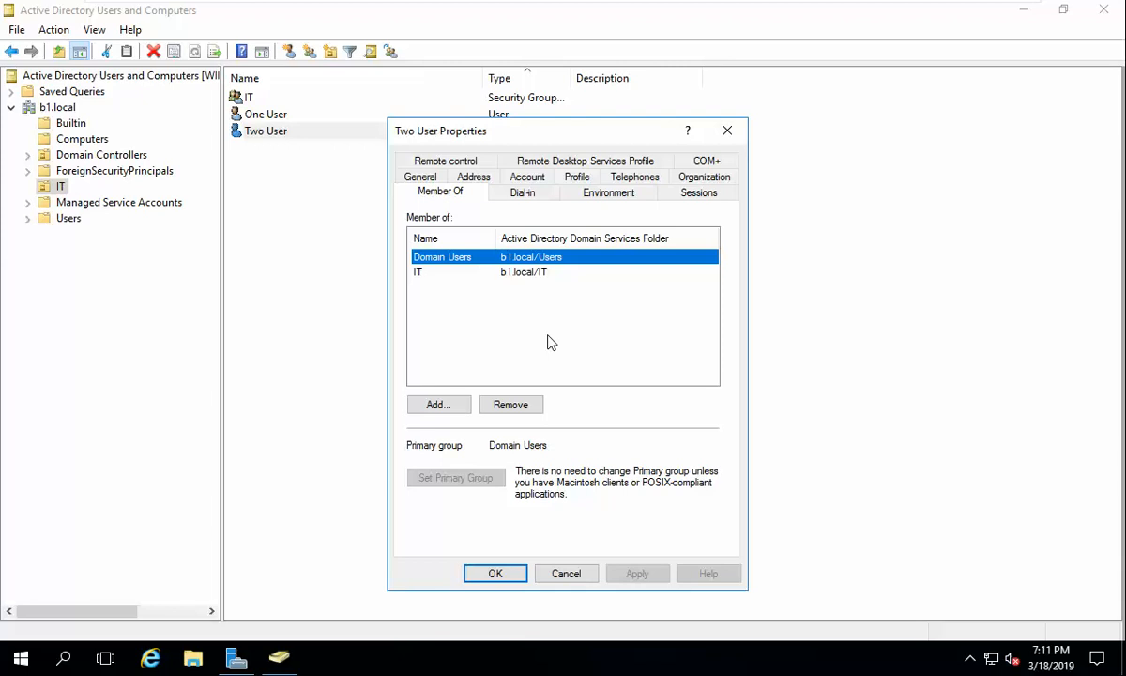
{"action": "left_click", "coordinate": [467, 271]}
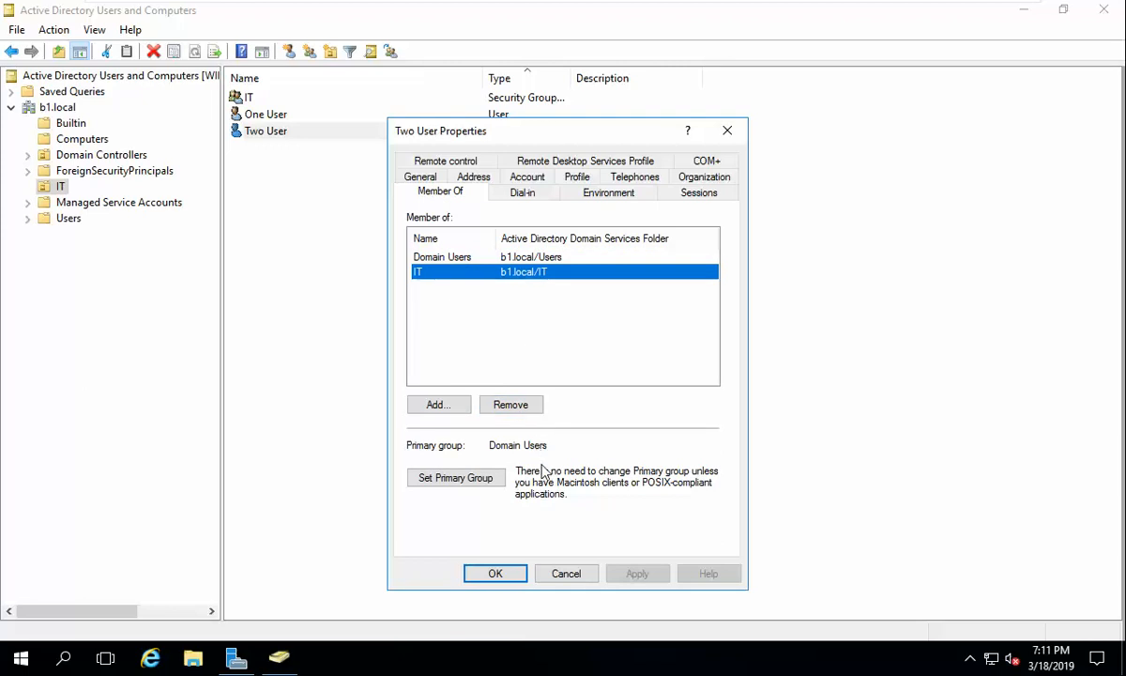
{"action": "left_click", "coordinate": [536, 260]}
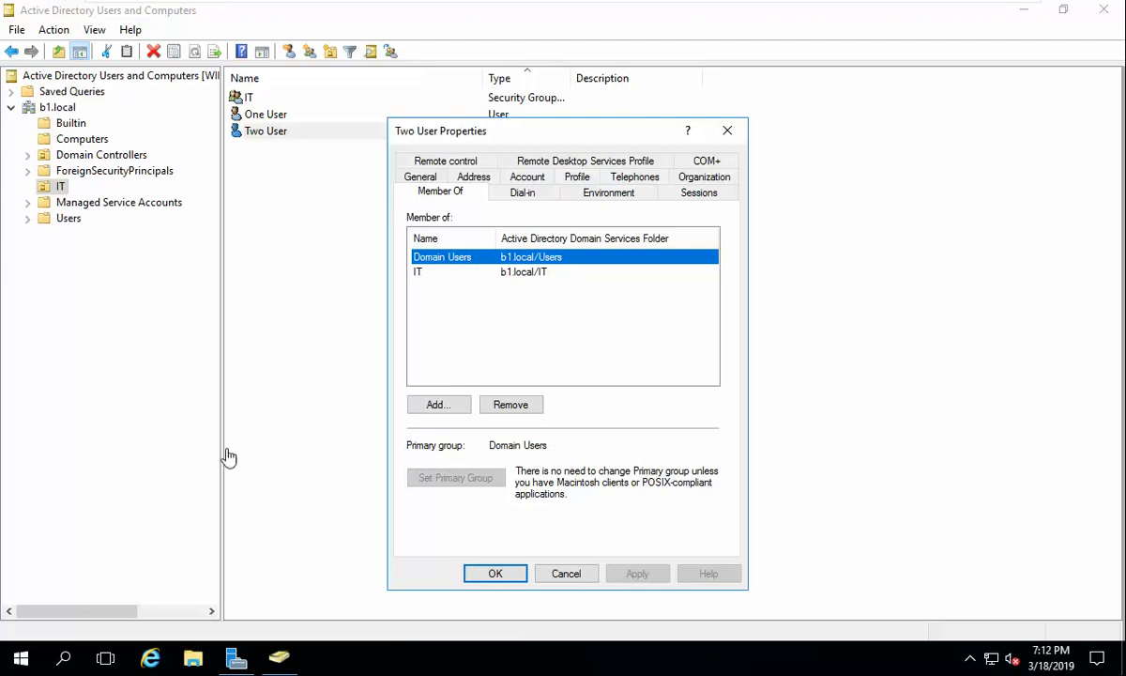
Step: Close Two User's properties, then confirm the IT group lists One User and Two User
{"action": "left_click", "coordinate": [503, 574]}
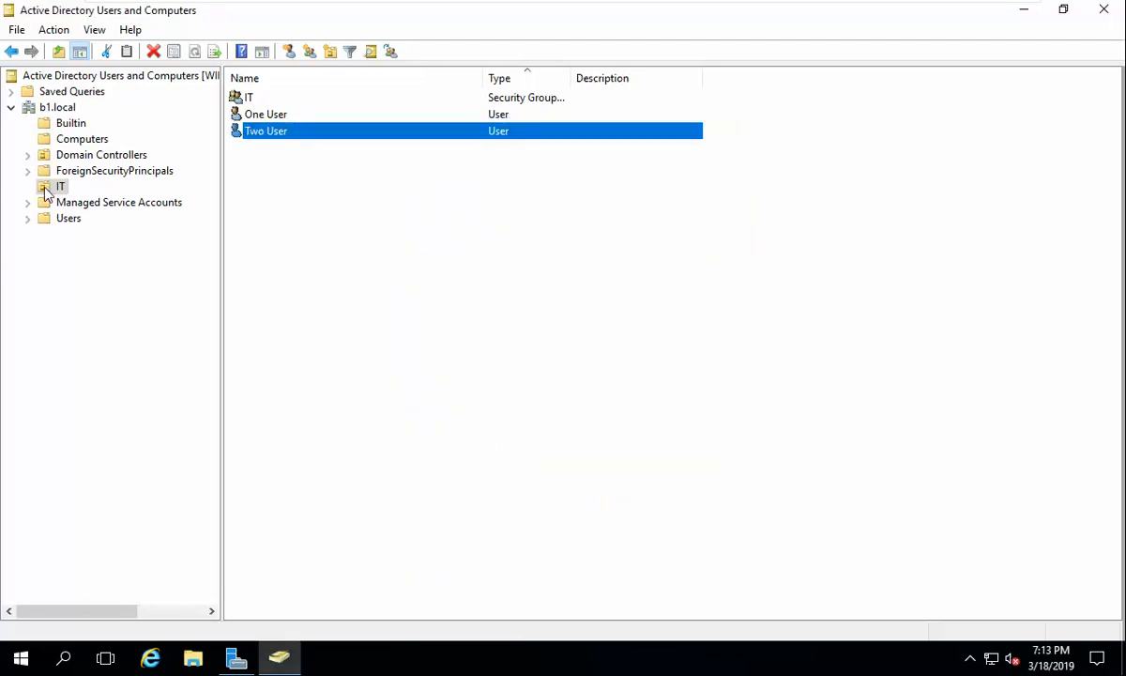
{"action": "double_click", "coordinate": [250, 97]}
{"action": "left_click", "coordinate": [461, 163]}
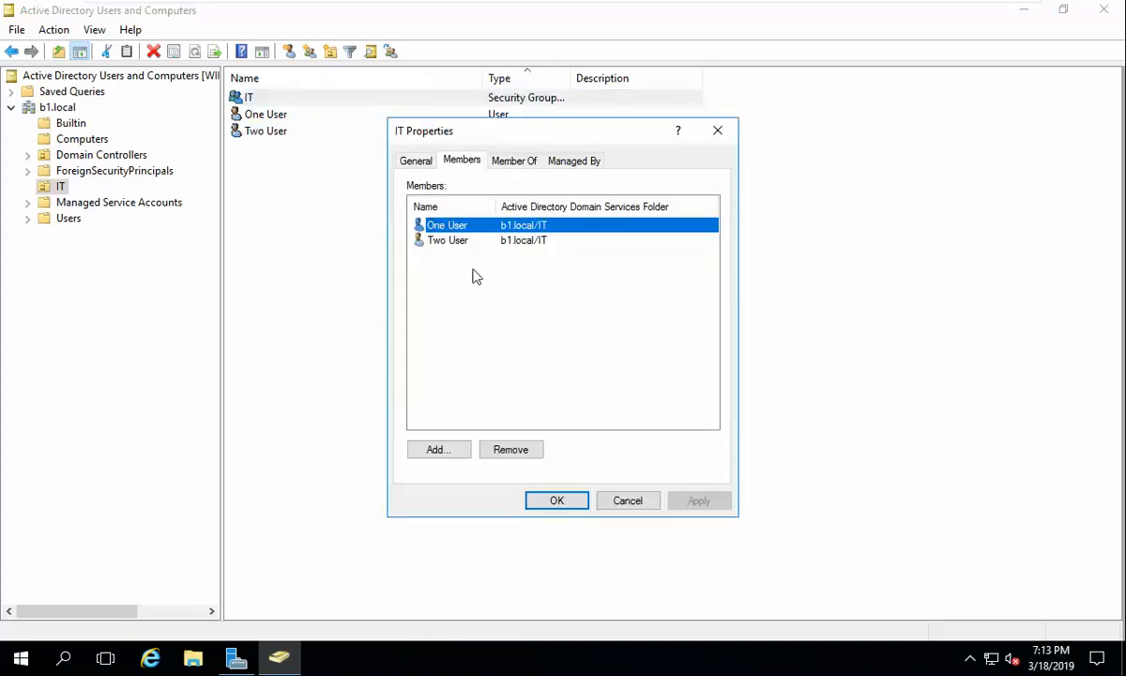
{"action": "left_click", "coordinate": [557, 501]}
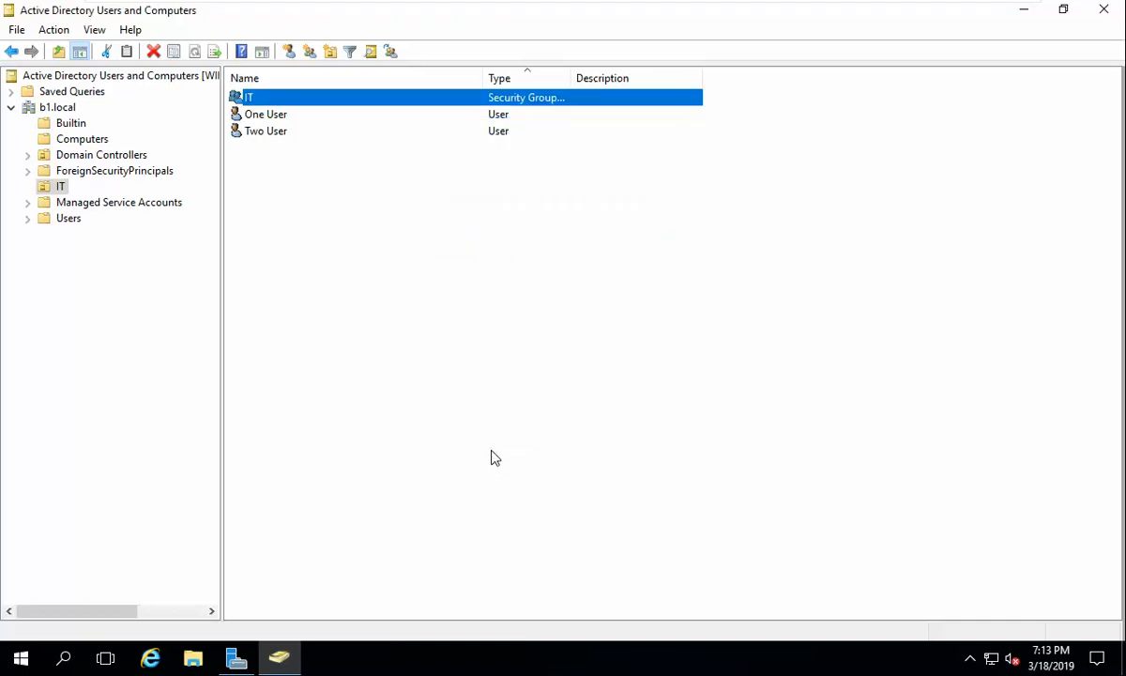
Step: Create a Sales organizational unit under the b1.local domain
{"action": "left_click", "coordinate": [56, 107]}
{"action": "left_click", "coordinate": [288, 50]}
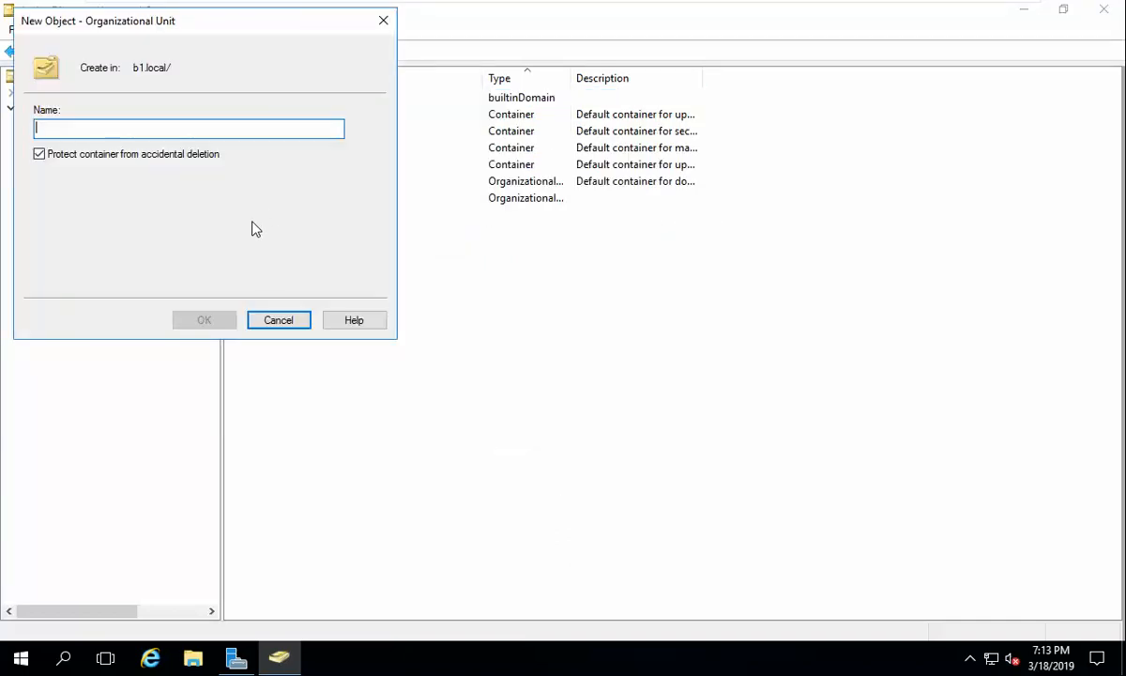
{"action": "type", "text": "Sales"}
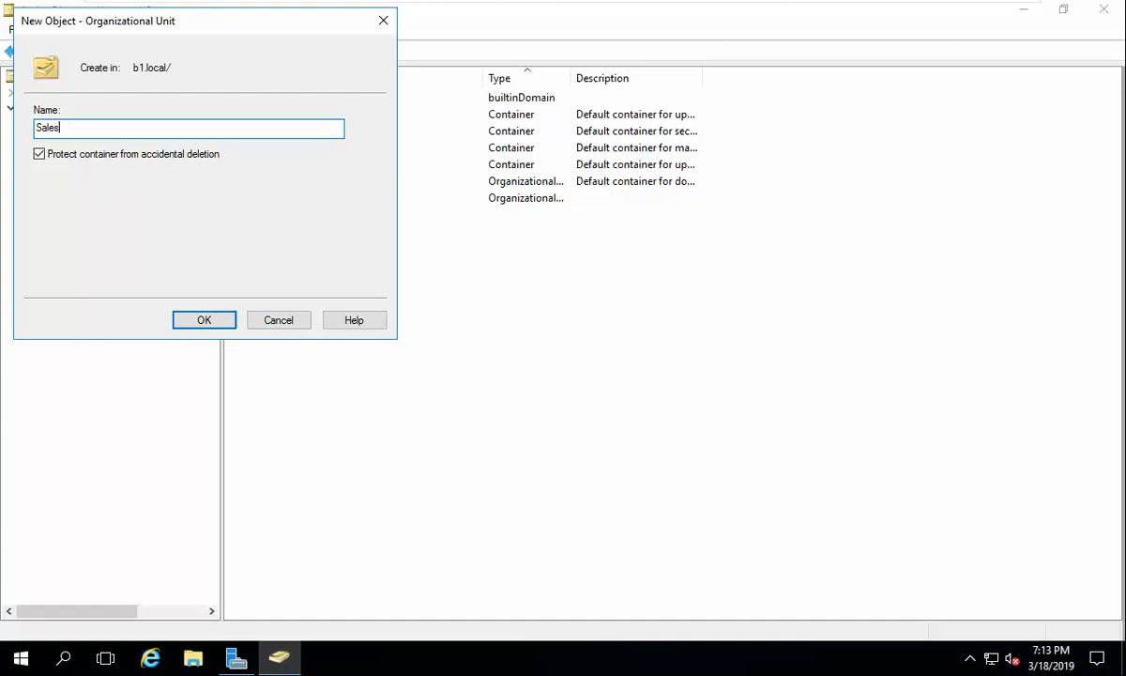
{"action": "key", "text": "Return"}
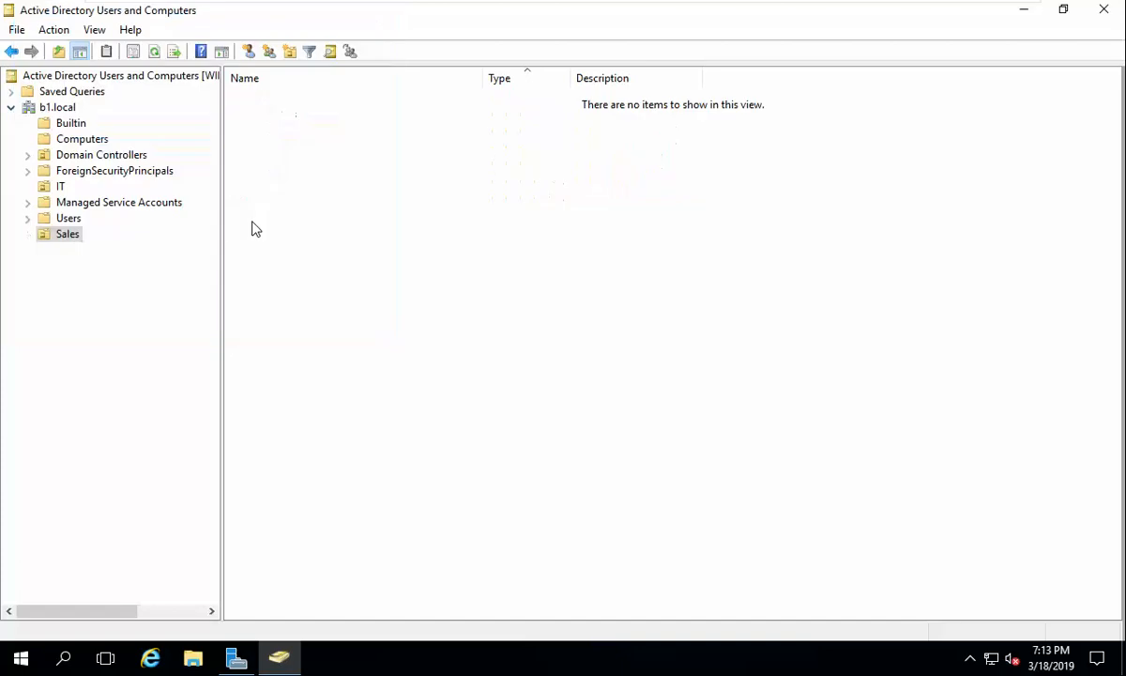
Step: Add a Sales security group inside the new Sales OU
{"action": "left_click", "coordinate": [269, 50]}
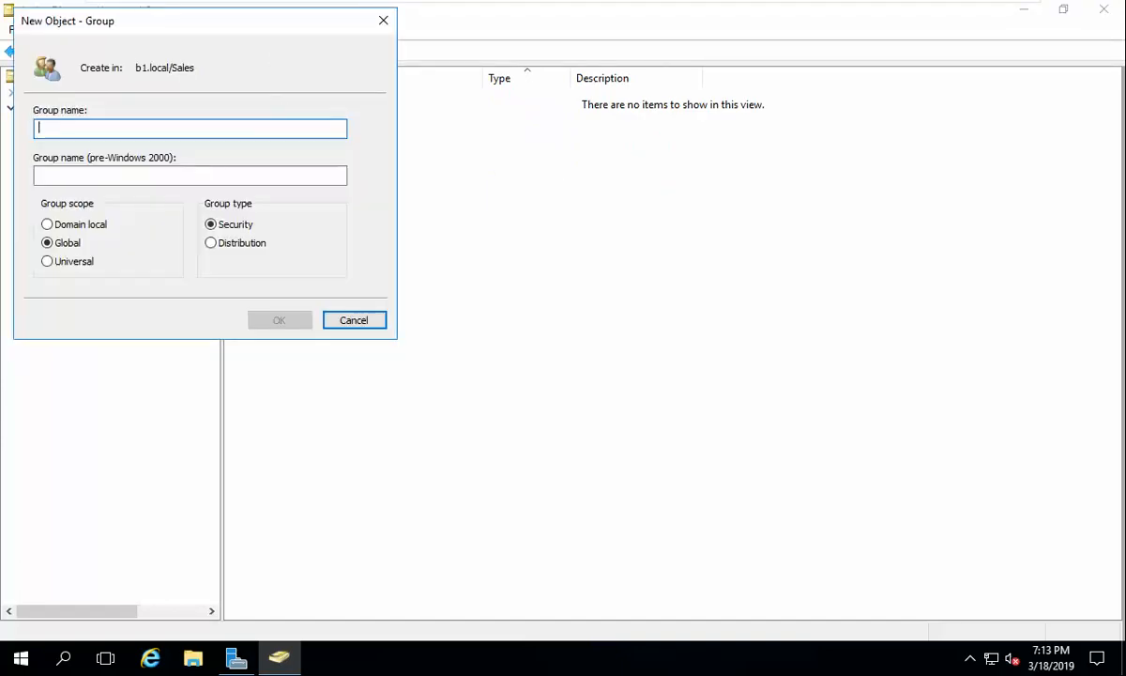
{"action": "type", "text": "Sales"}
{"action": "key", "text": "Return"}
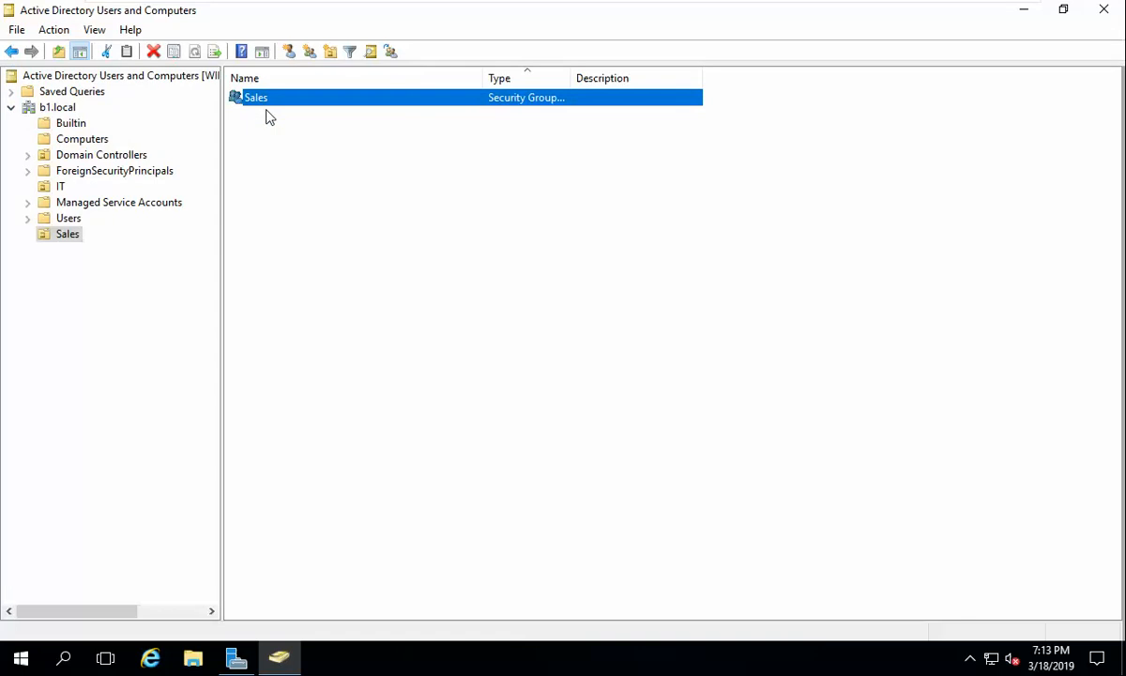
Step: Start a new user in Sales named Three User with logon name three
{"action": "left_click", "coordinate": [289, 51]}
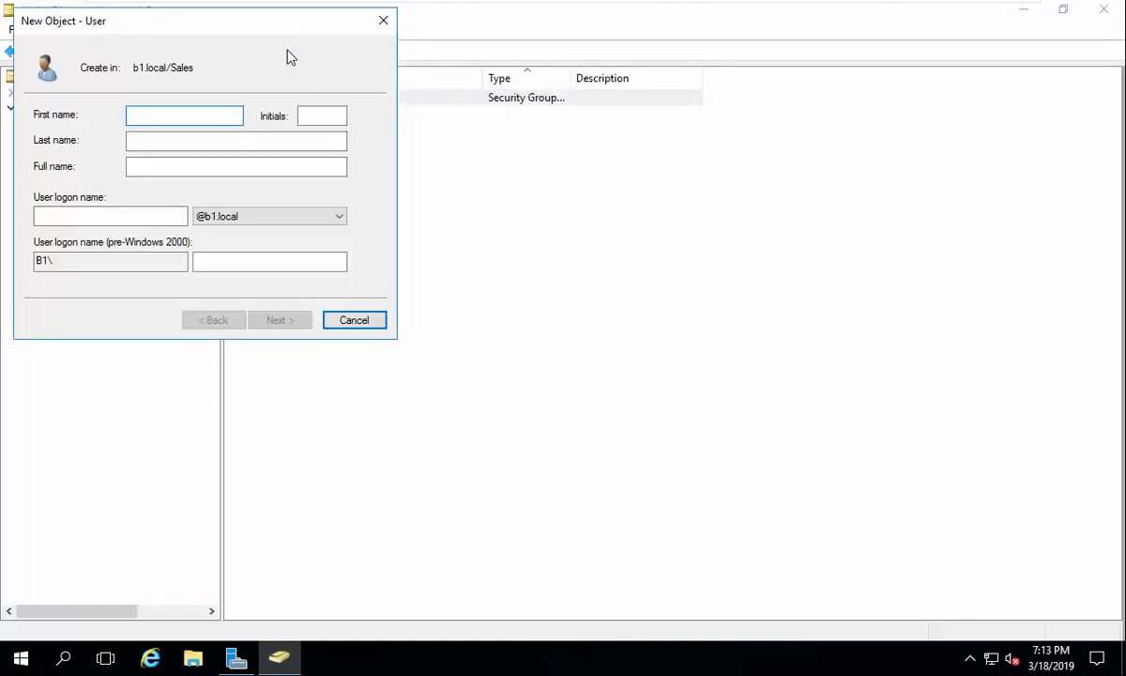
{"action": "type", "text": "Three"}
{"action": "left_click", "coordinate": [235, 138]}
{"action": "type", "text": "Us"}
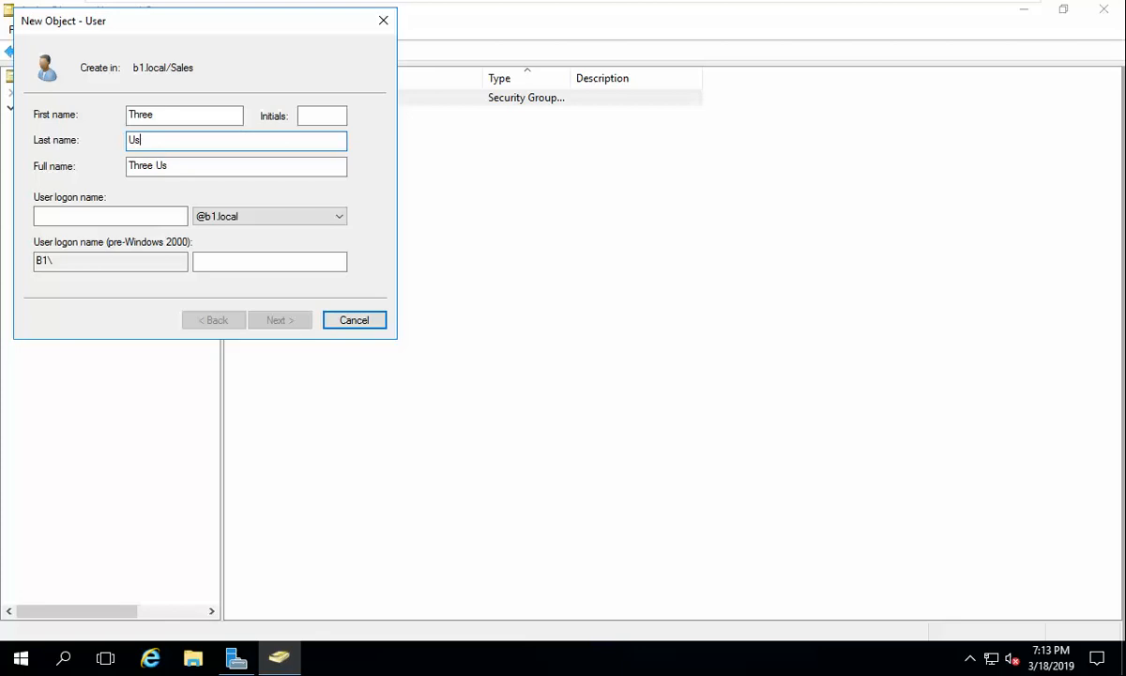
{"action": "type", "text": "er"}
{"action": "left_click", "coordinate": [165, 214]}
{"action": "type", "text": "thre"}
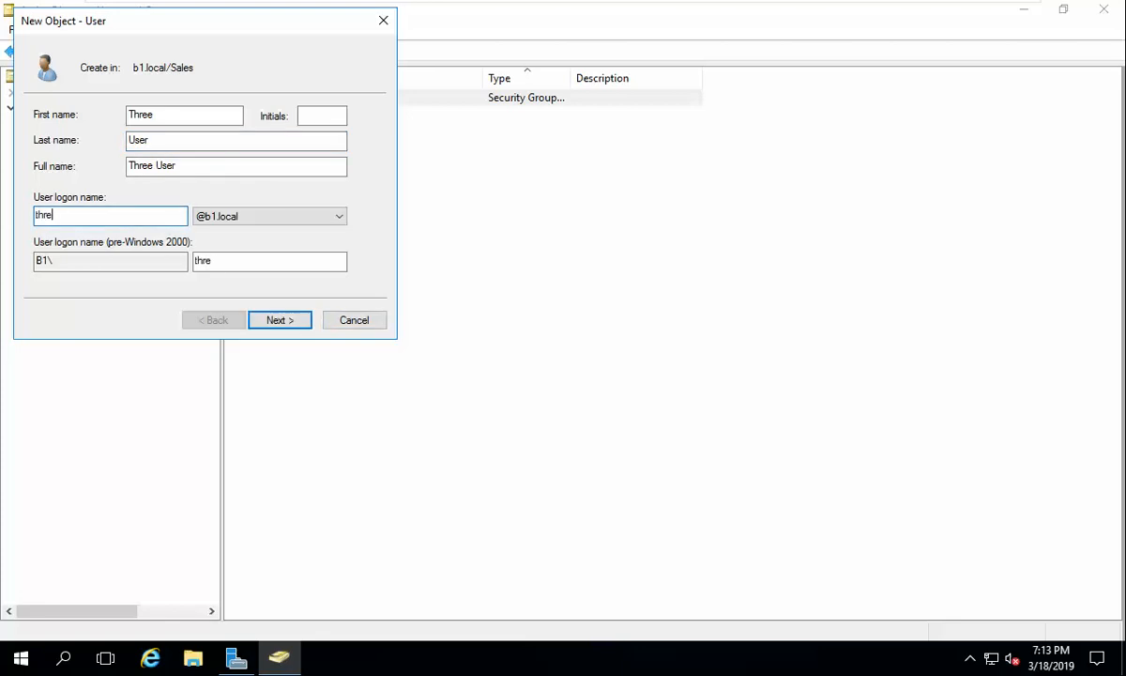
{"action": "type", "text": "e"}
Step: Set and confirm Three User's password with no forced change at next logon, and finish
{"action": "left_click", "coordinate": [274, 321]}
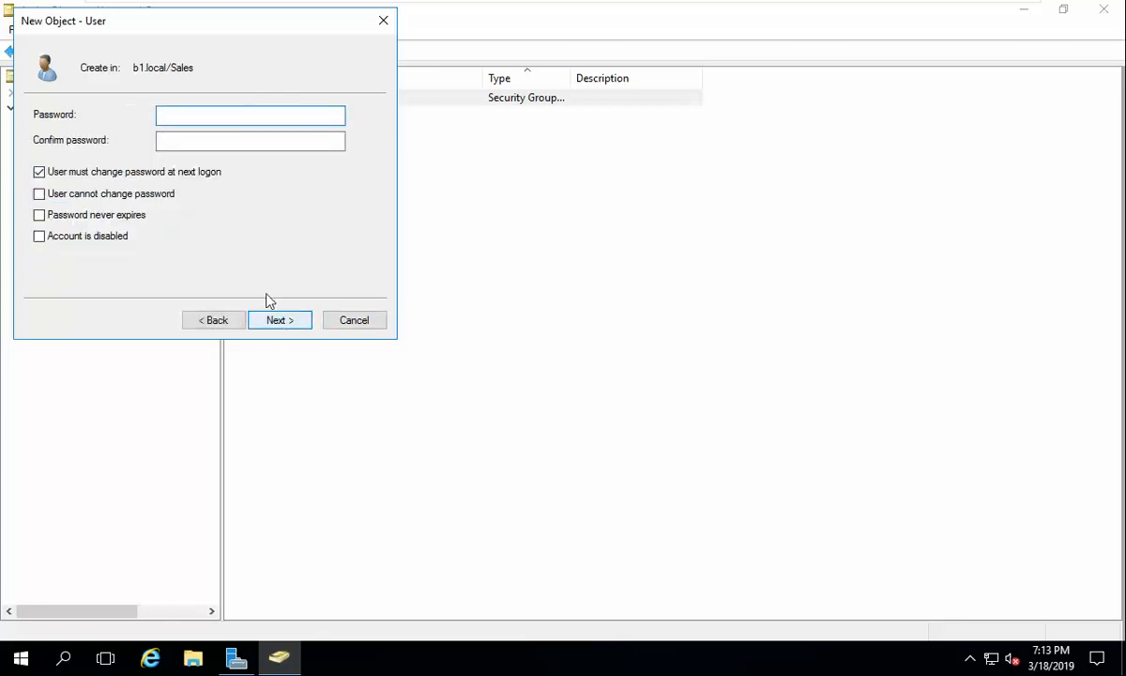
{"action": "left_click", "coordinate": [180, 173]}
{"action": "type", "text": "•••"}
{"action": "key", "text": "Tab"}
{"action": "type", "text": "•••"}
{"action": "key", "text": "Return"}
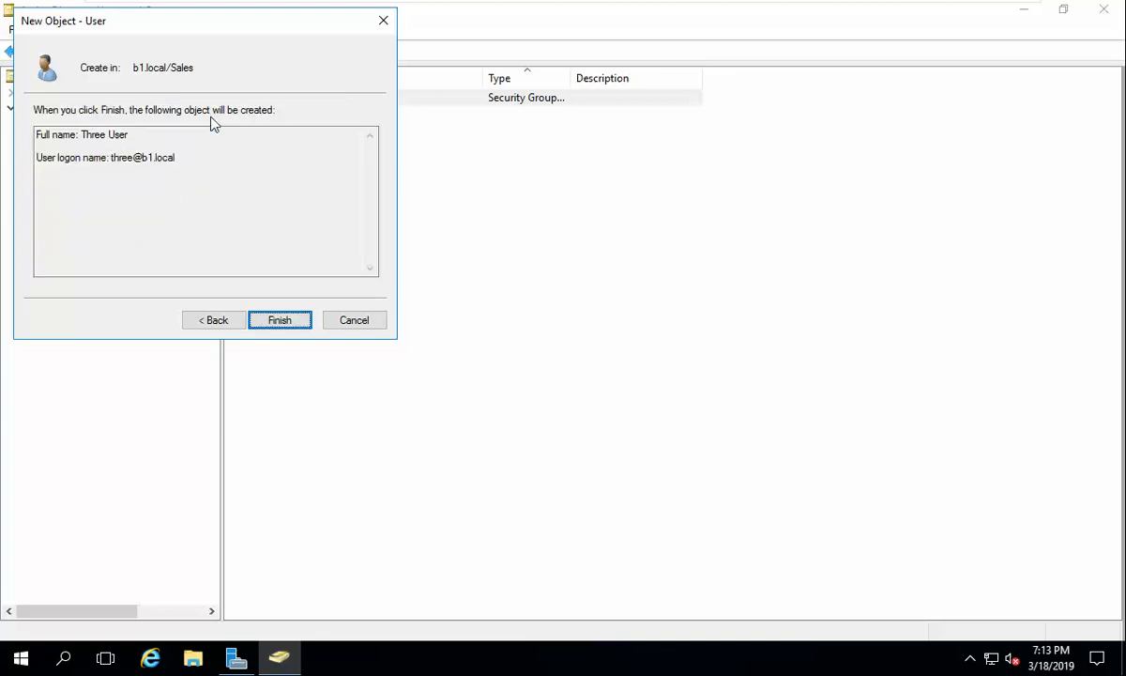
{"action": "key", "text": "Return"}
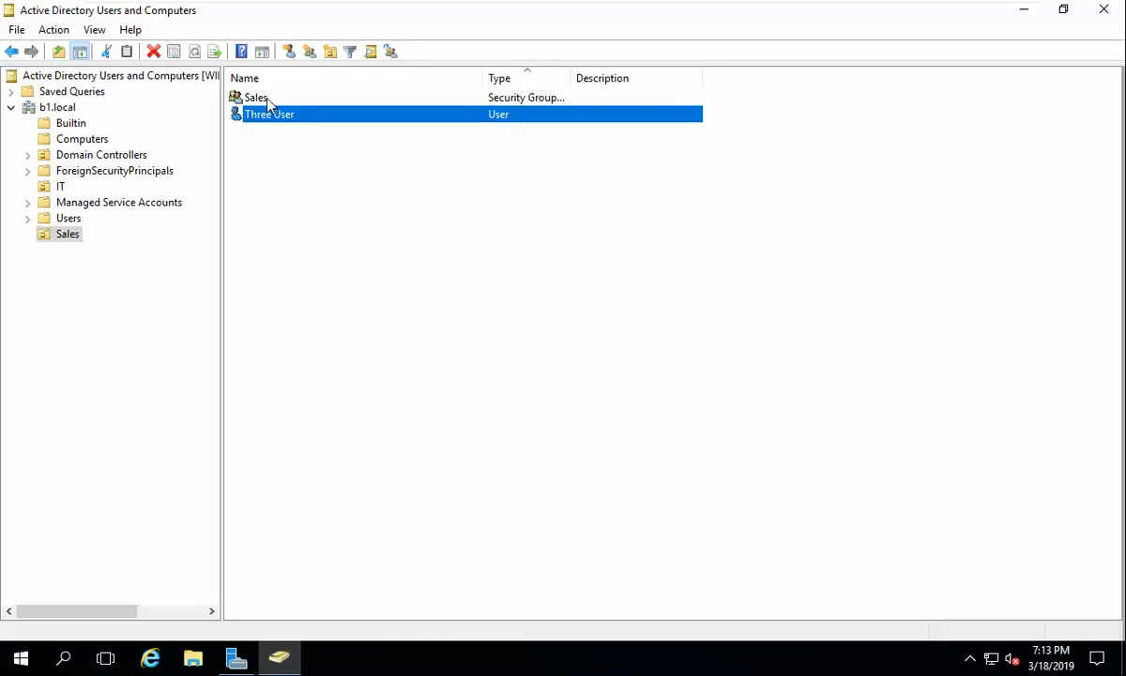
Step: Start a new user in Sales named Four User with logon name four
{"action": "right_click", "coordinate": [299, 223]}
{"action": "left_click", "coordinate": [250, 52]}
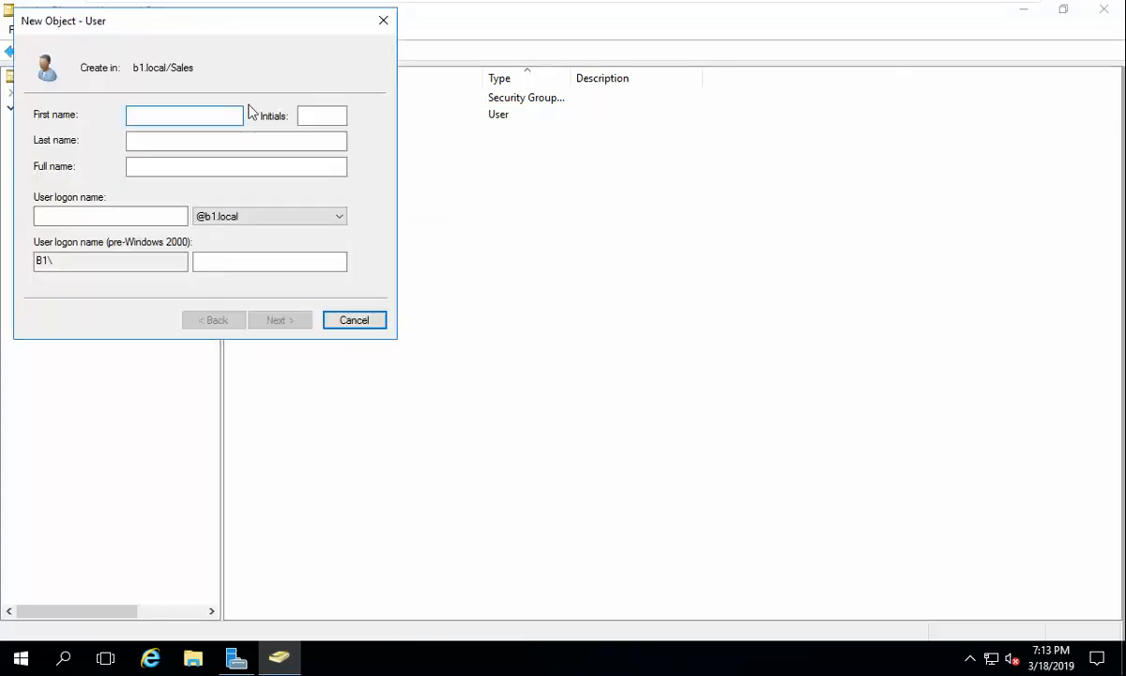
{"action": "type", "text": "Four"}
{"action": "key", "text": "Tab"}
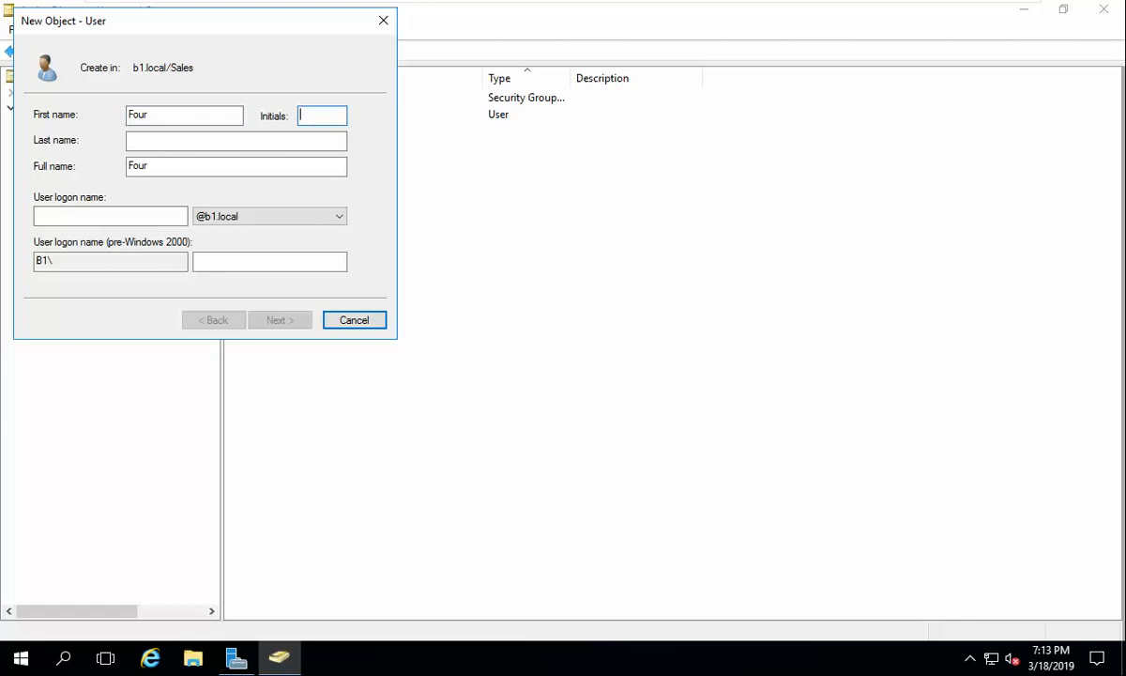
{"action": "key", "text": "Tab"}
{"action": "type", "text": "User"}
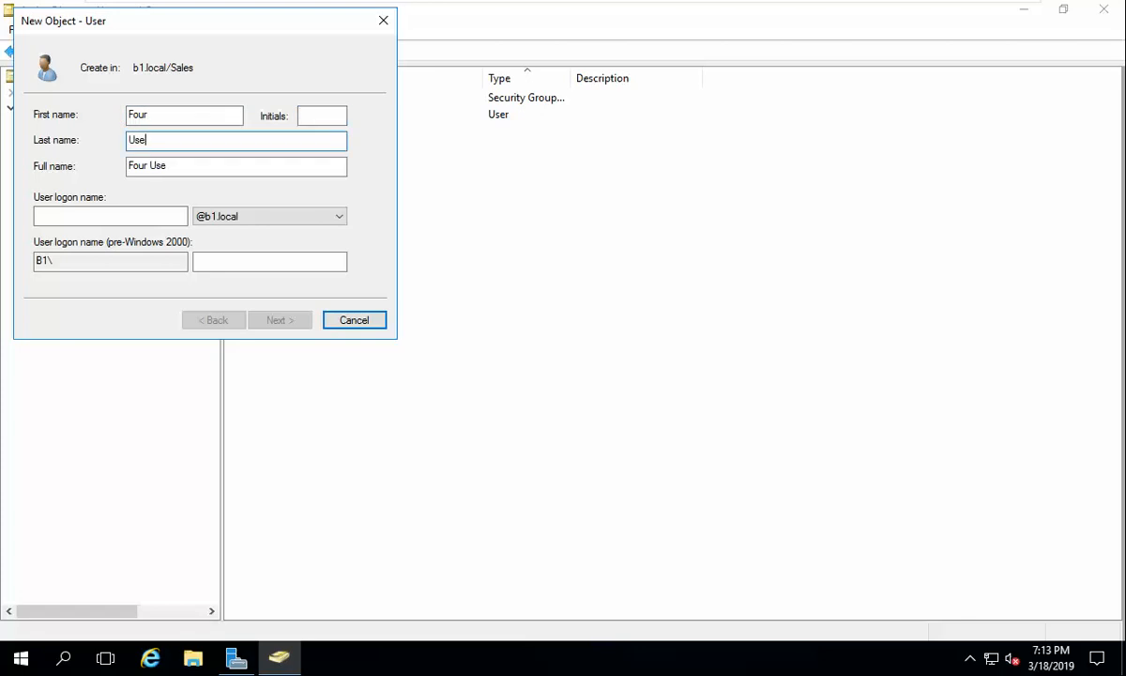
{"action": "key", "text": "Tab"}
{"action": "key", "text": "Tab"}
{"action": "type", "text": "user"}
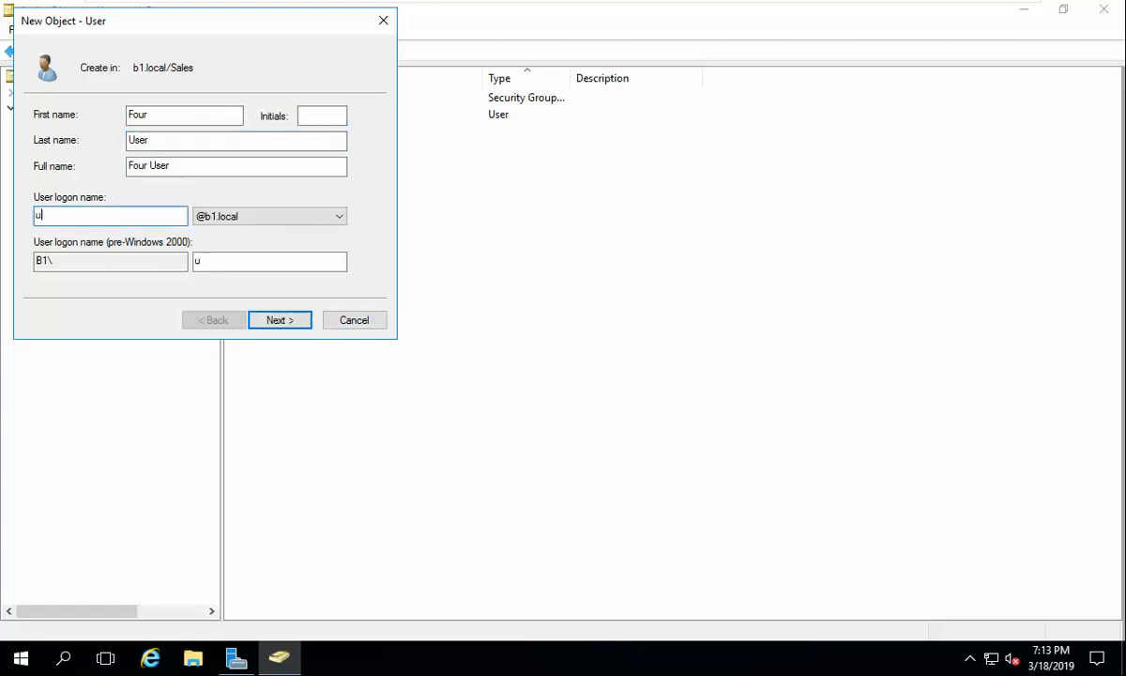
{"action": "key", "text": "BackSpace"}
{"action": "key", "text": "BackSpace"}
{"action": "key", "text": "BackSpace"}
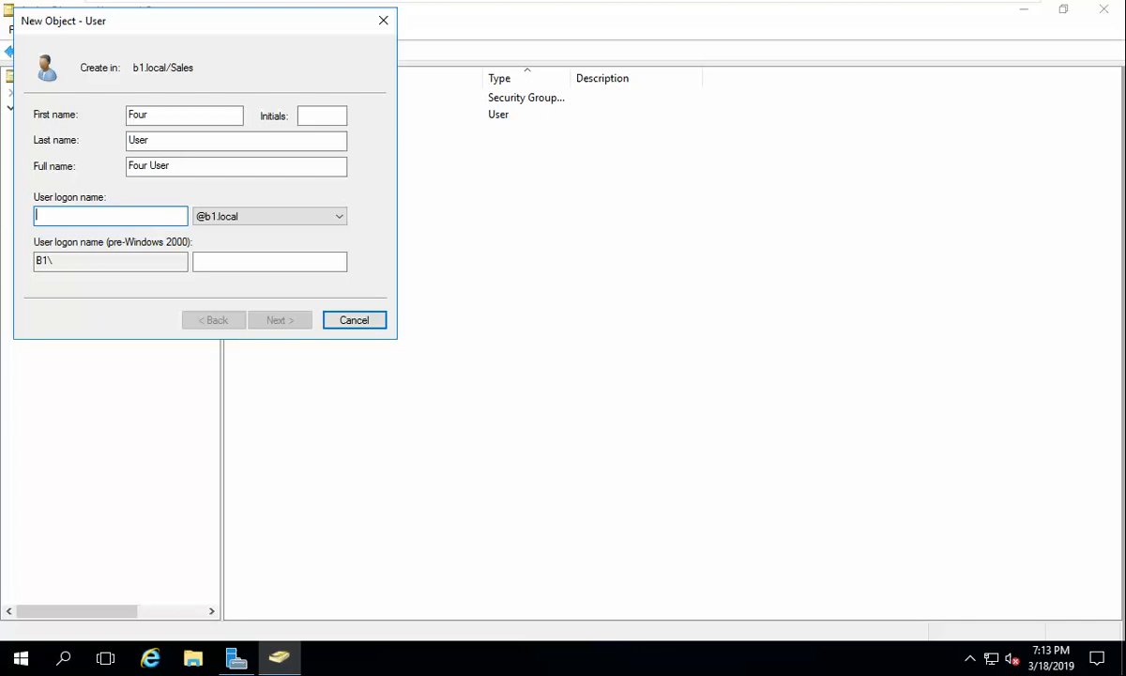
{"action": "type", "text": "four"}
{"action": "key", "text": "Tab"}
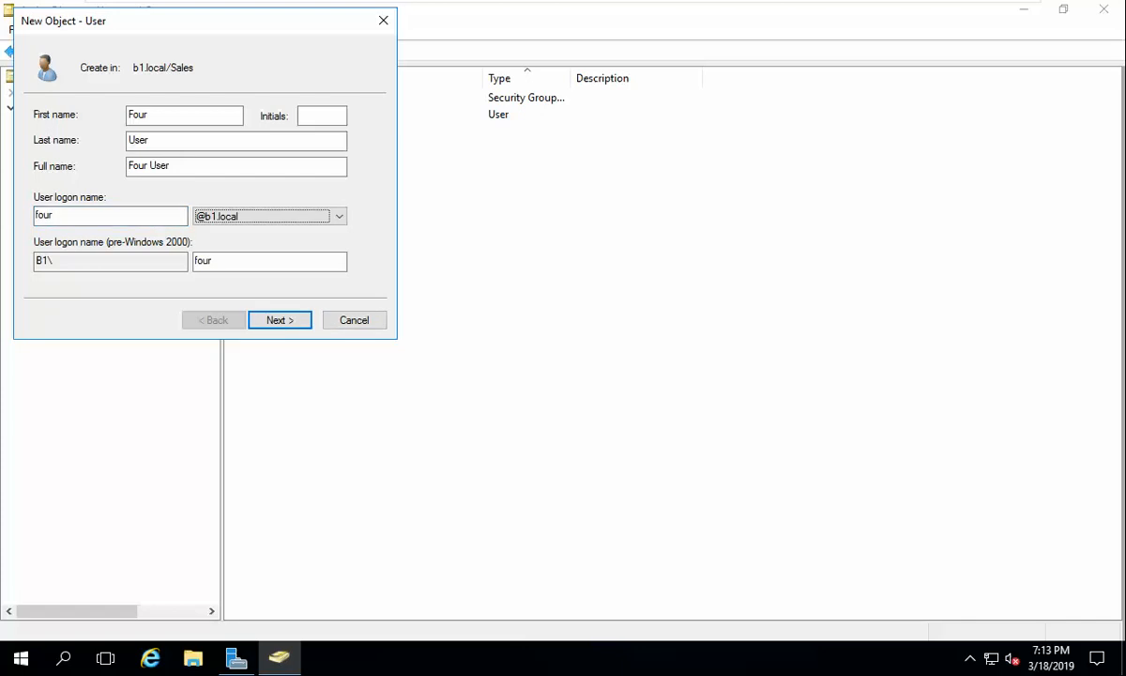
Step: Set and confirm Four User's password, untick 'must change password', and finish
{"action": "key", "text": "Return"}
{"action": "type", "text": "Pas"}
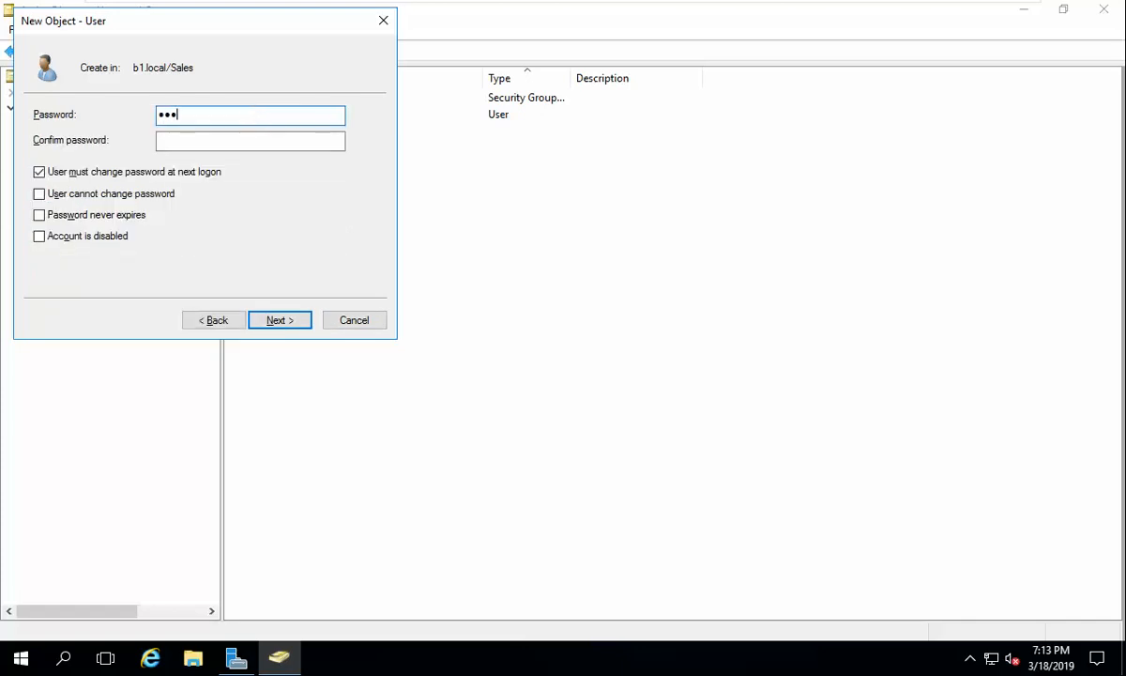
{"action": "key", "text": "Tab"}
{"action": "type", "text": "Pas"}
{"action": "key", "text": "Tab"}
{"action": "key", "text": "space"}
{"action": "key", "text": "Return"}
{"action": "key", "text": "Return"}
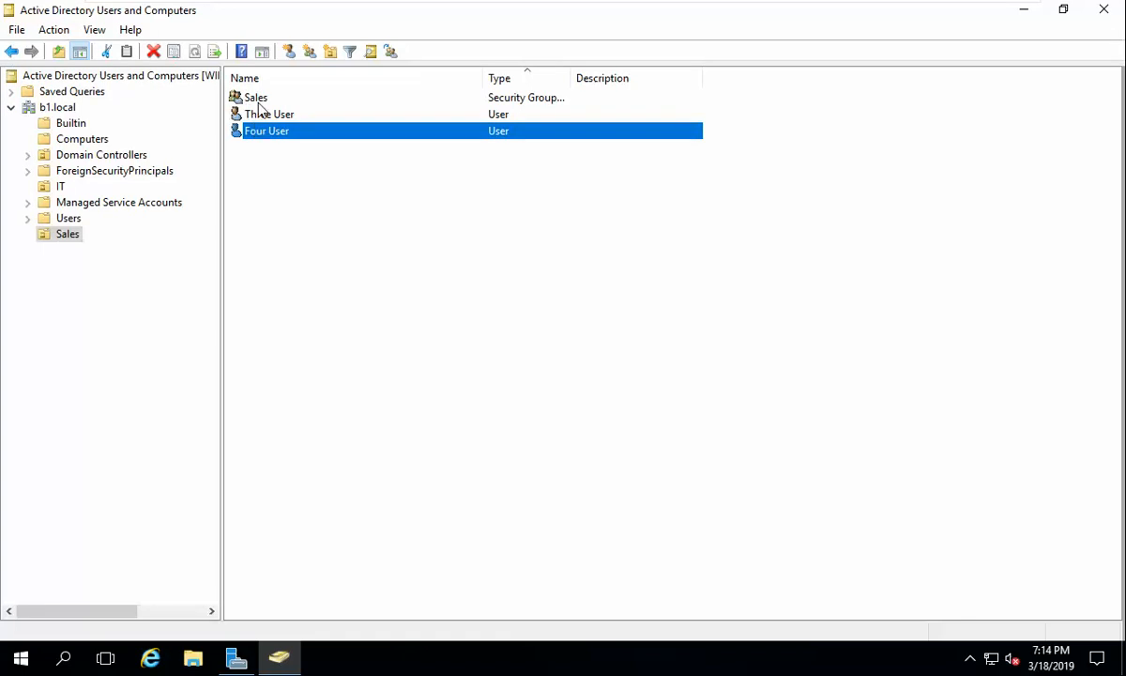
Step: Add three and four (Three User, Four User) to the Sales group's Members and save
{"action": "double_click", "coordinate": [250, 97]}
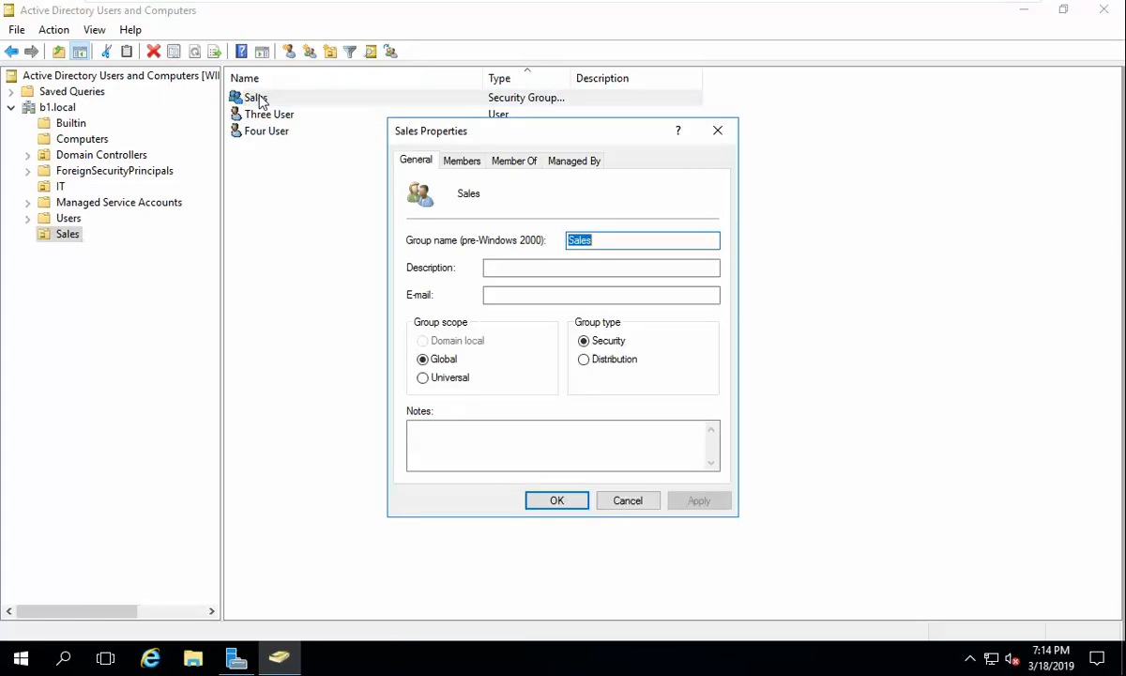
{"action": "left_click", "coordinate": [462, 168]}
{"action": "left_click", "coordinate": [447, 450]}
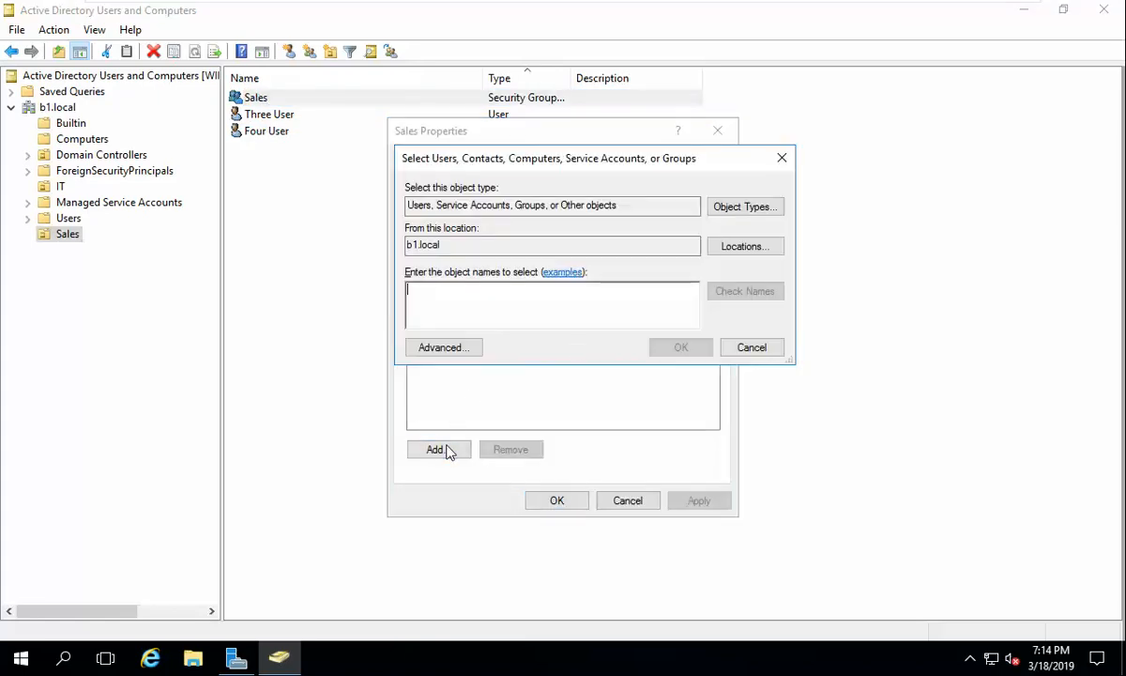
{"action": "type", "text": "three"}
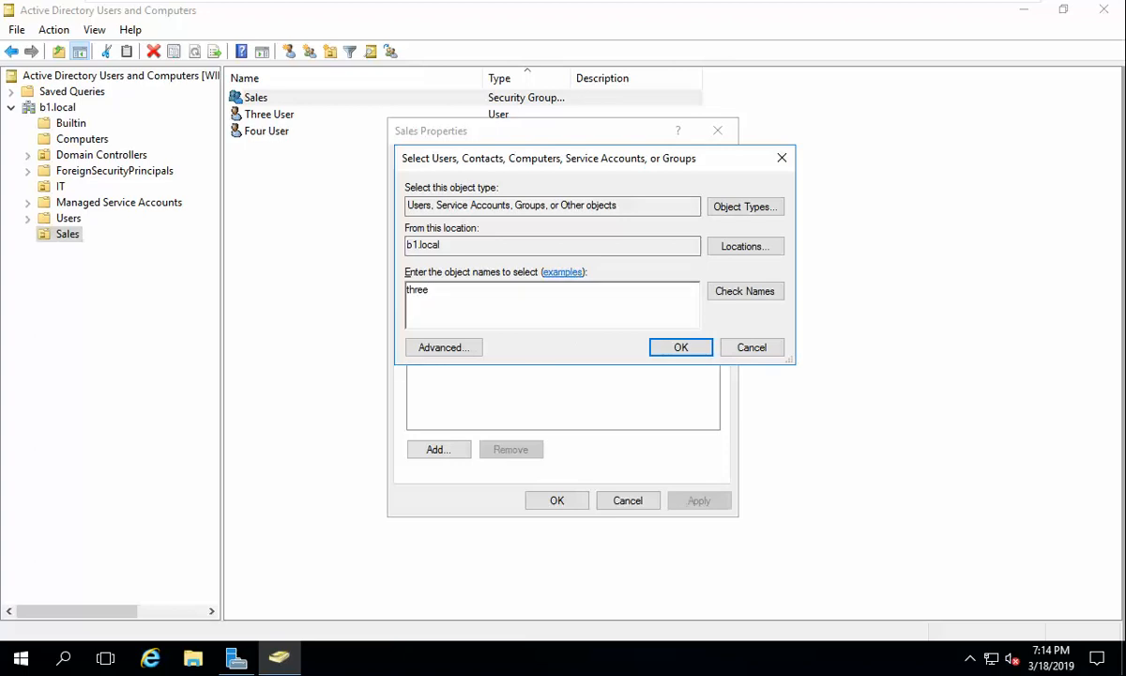
{"action": "left_click", "coordinate": [743, 293]}
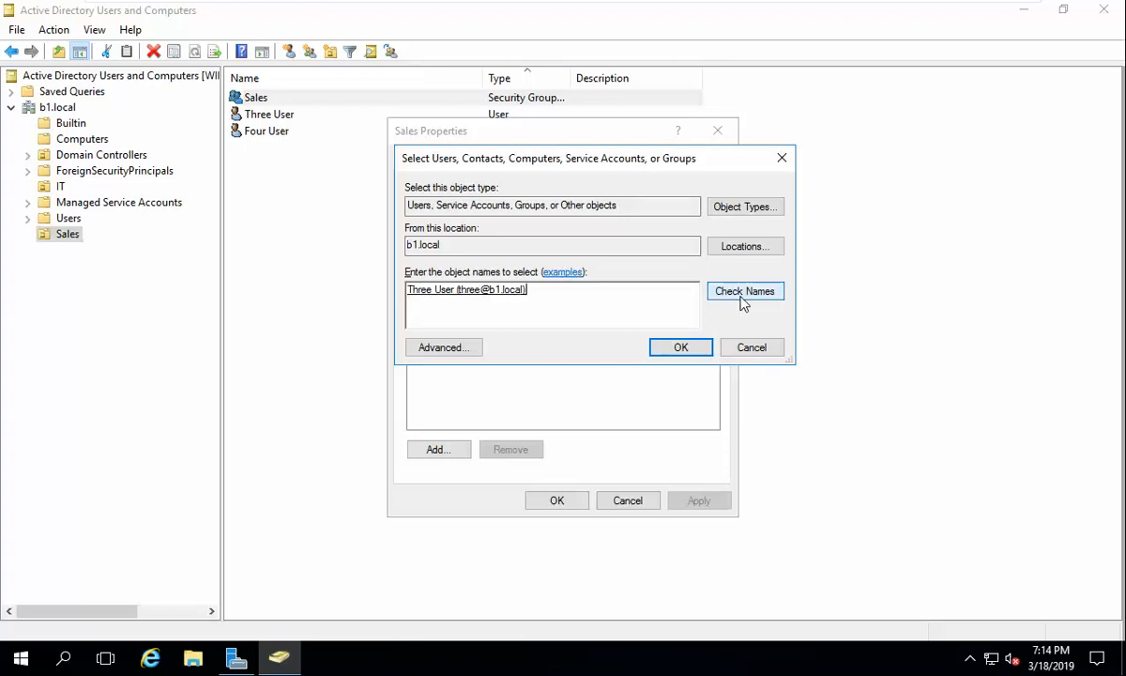
{"action": "type", "text": "four"}
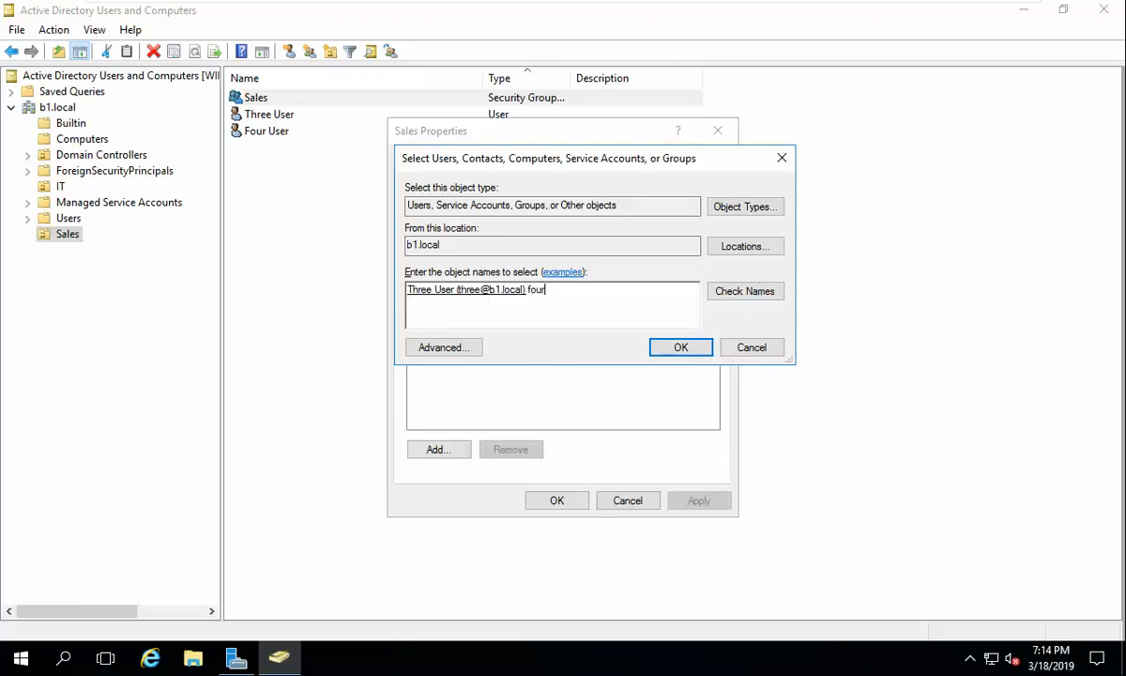
{"action": "left_click", "coordinate": [741, 296]}
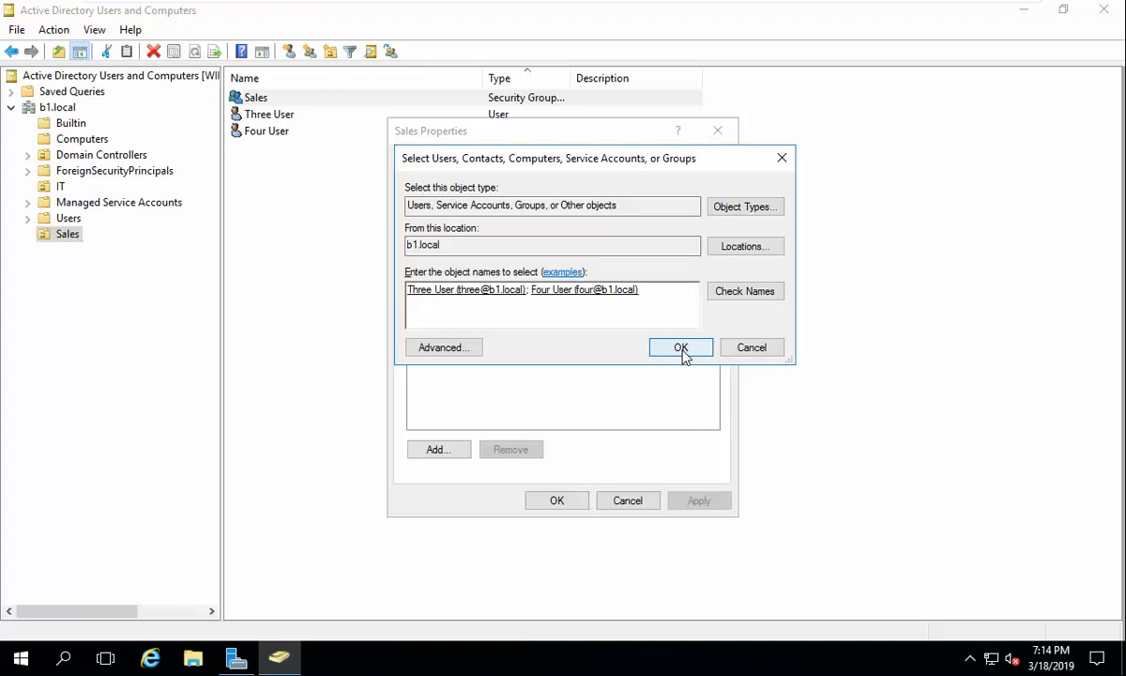
{"action": "left_click", "coordinate": [681, 349]}
{"action": "left_click", "coordinate": [699, 501]}
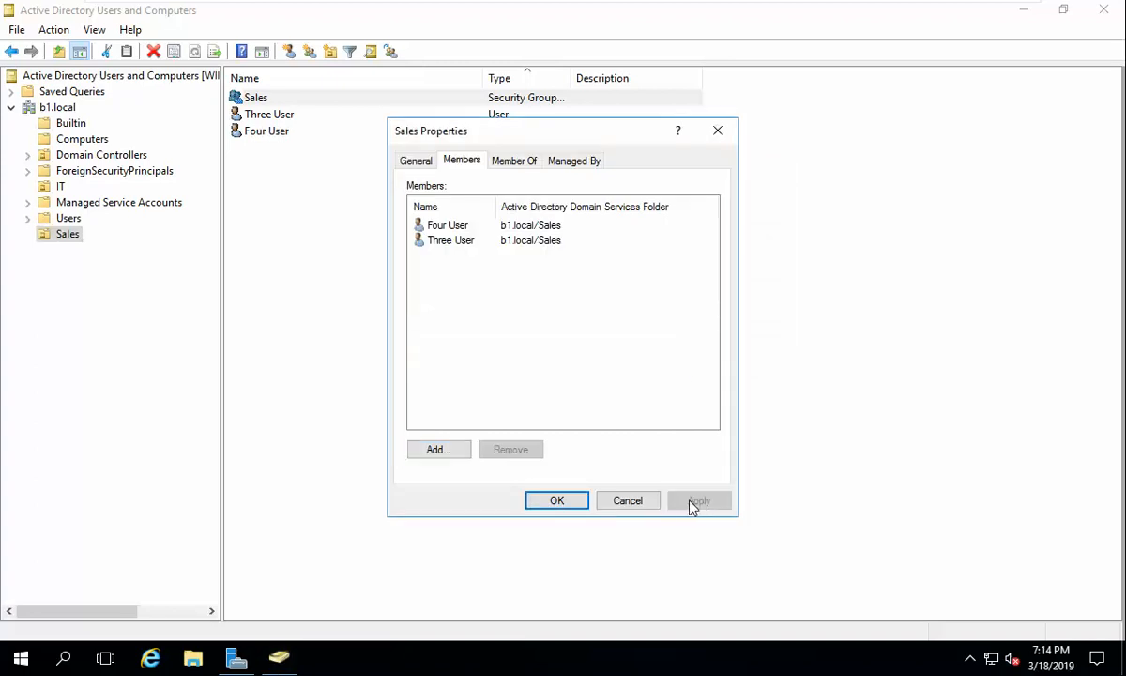
{"action": "left_click", "coordinate": [560, 502]}
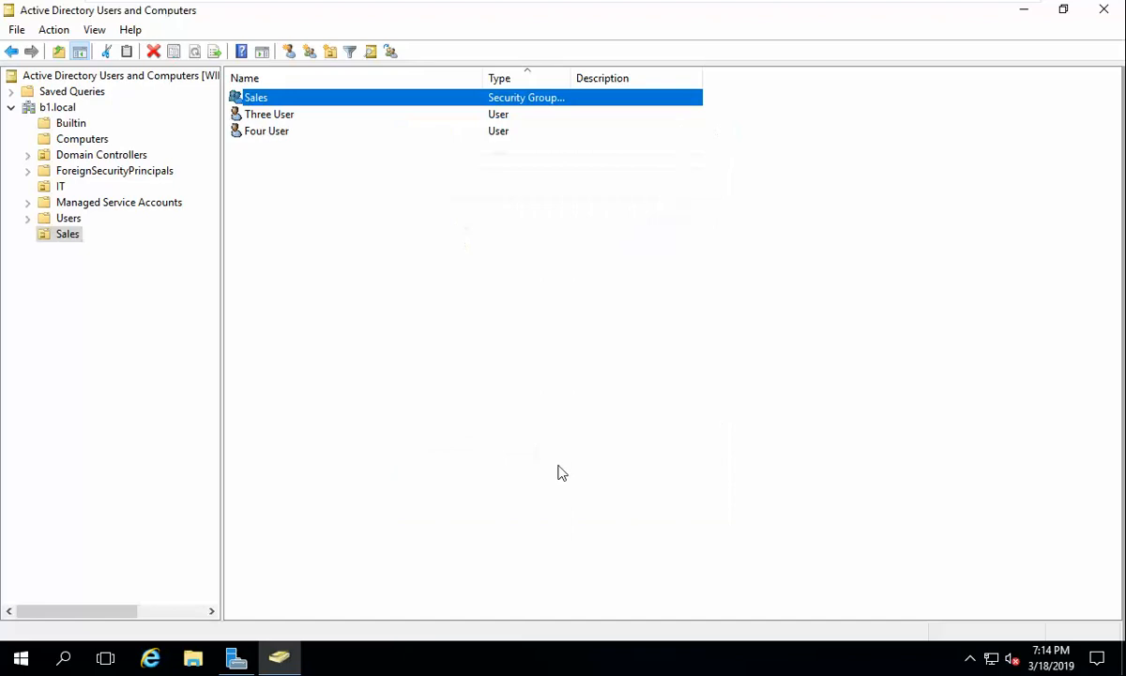
Step: Add the IT group to Three User's Member Of list and apply
{"action": "double_click", "coordinate": [269, 113]}
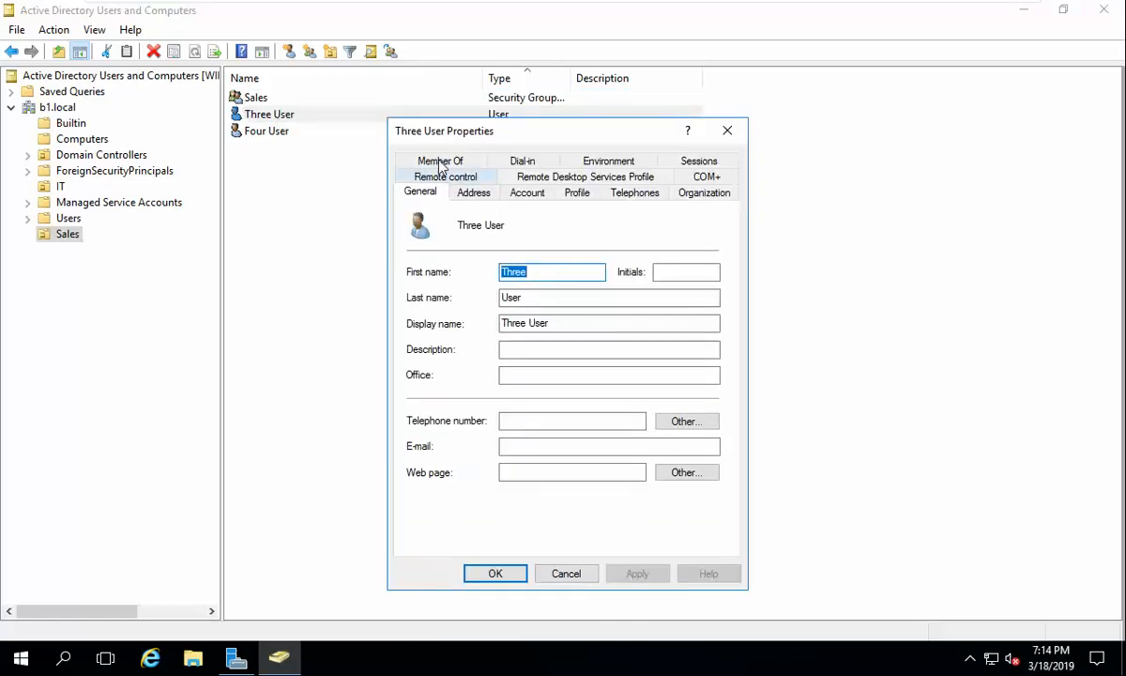
{"action": "left_click", "coordinate": [441, 162]}
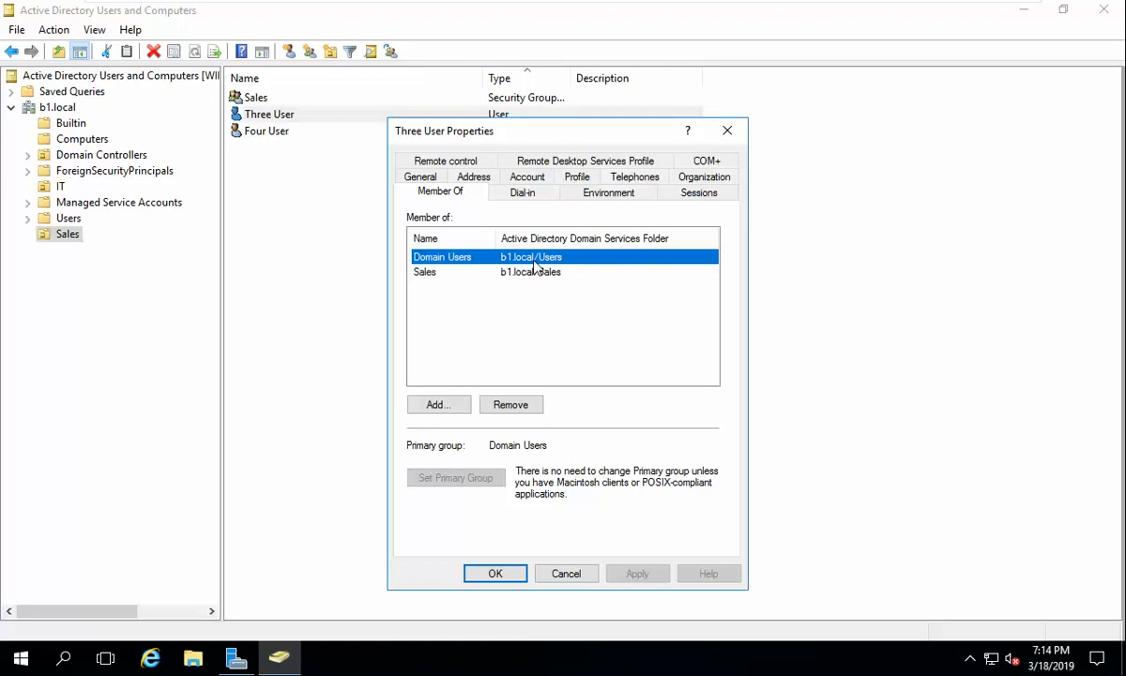
{"action": "left_click", "coordinate": [430, 404]}
{"action": "type", "text": "it"}
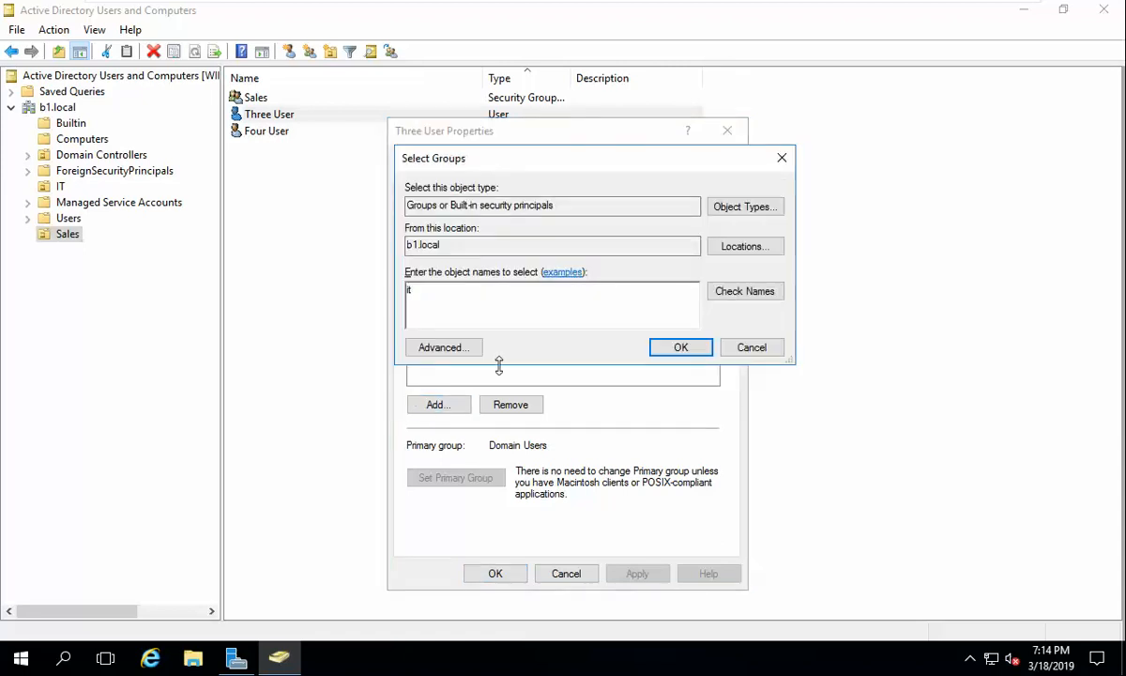
{"action": "left_click", "coordinate": [751, 292]}
{"action": "left_click", "coordinate": [692, 349]}
{"action": "left_click", "coordinate": [648, 573]}
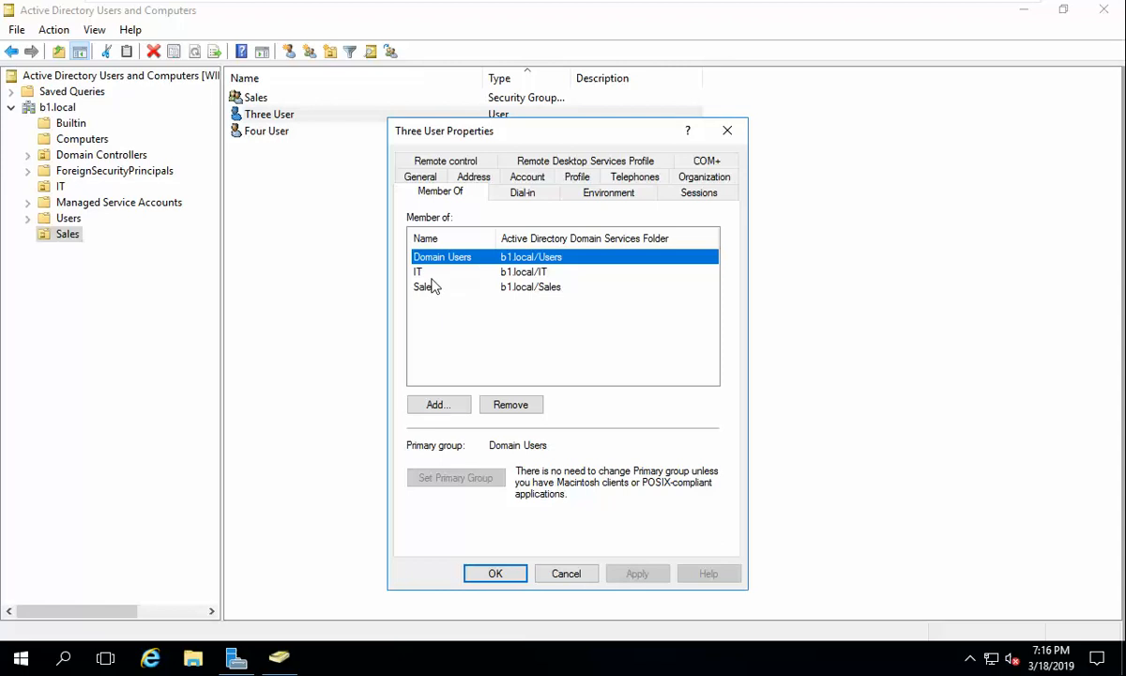
Step: Confirm Three User's properties with OK, keeping the Domain Users, IT and Sales memberships
{"action": "left_click", "coordinate": [495, 573]}
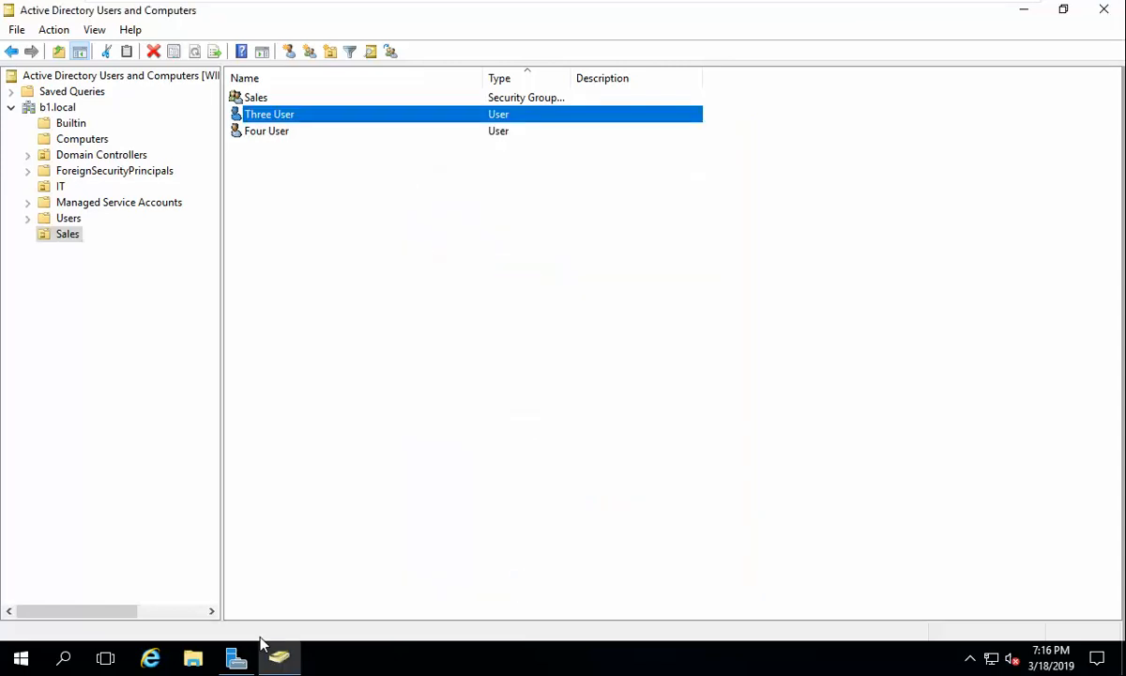
Step: Copy the home folder network path from One User's Profile settings in the IT unit
{"action": "left_click", "coordinate": [192, 660]}
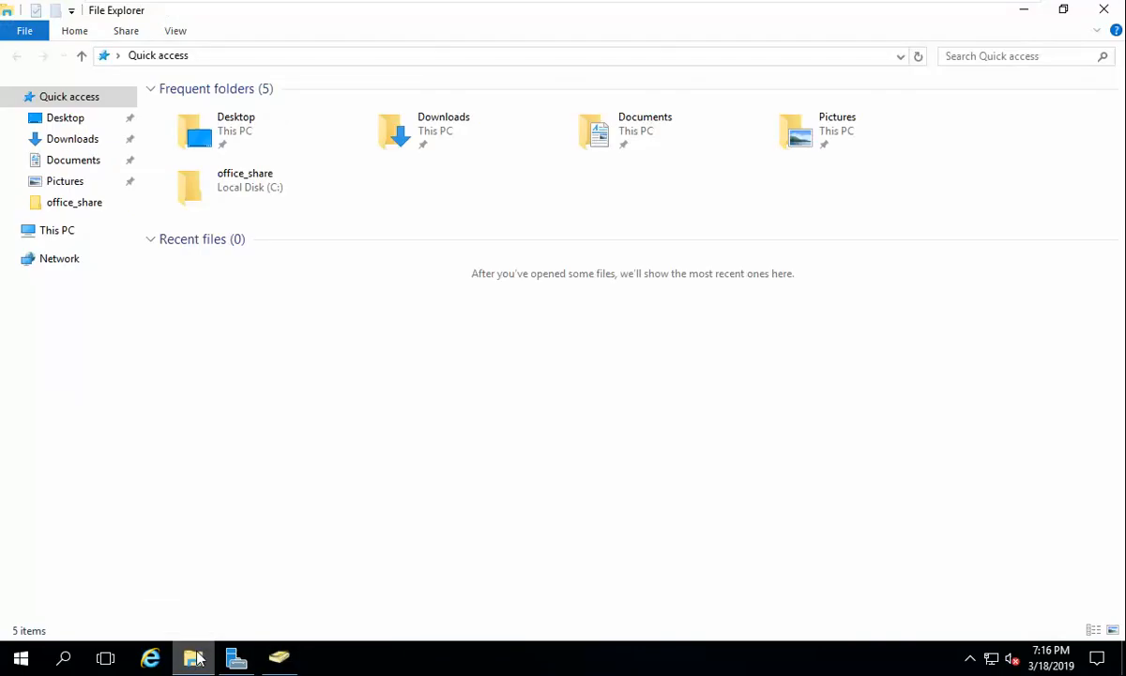
{"action": "left_click", "coordinate": [236, 659]}
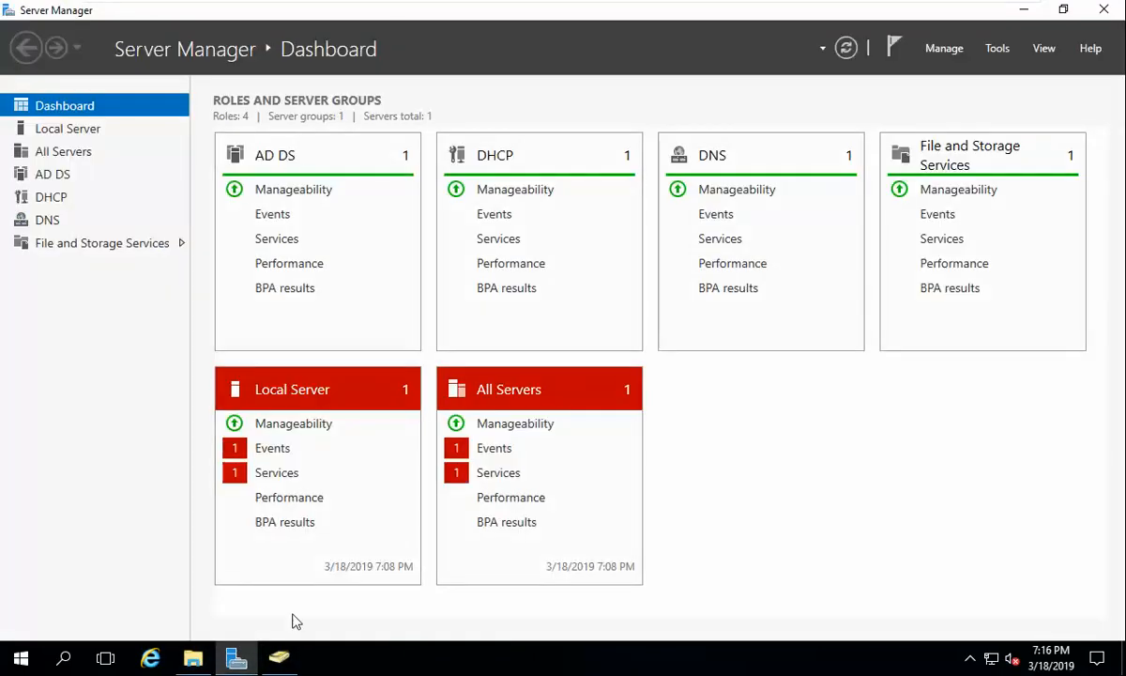
{"action": "left_click", "coordinate": [279, 657]}
{"action": "left_click", "coordinate": [73, 219]}
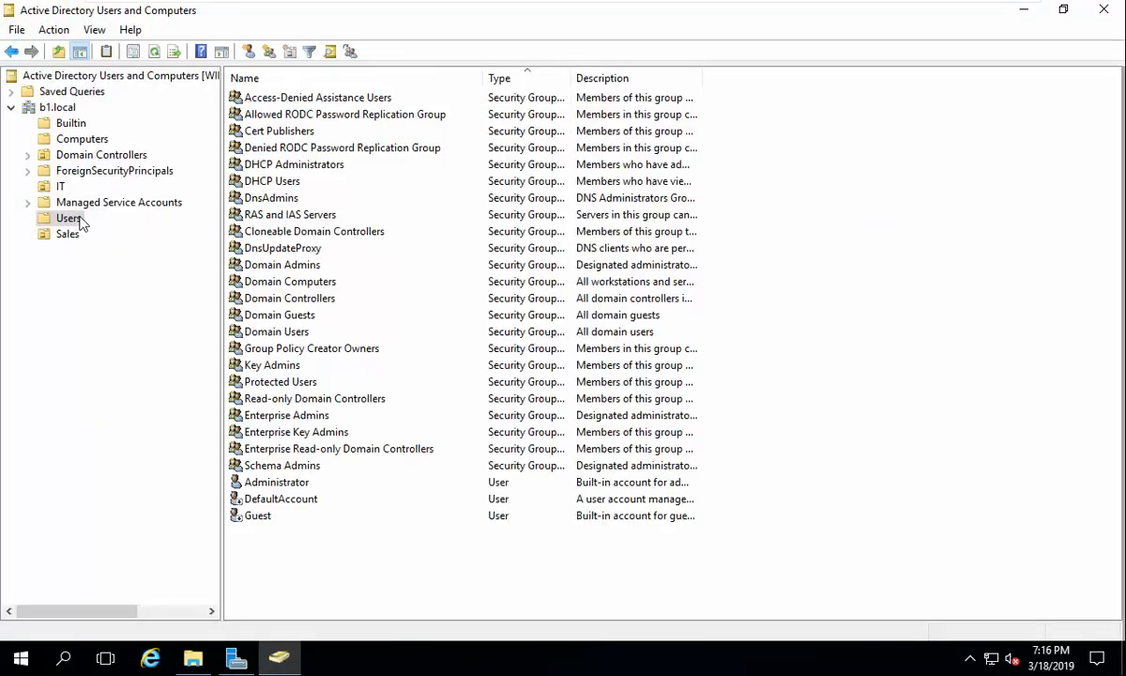
{"action": "left_click", "coordinate": [60, 186]}
{"action": "double_click", "coordinate": [281, 116]}
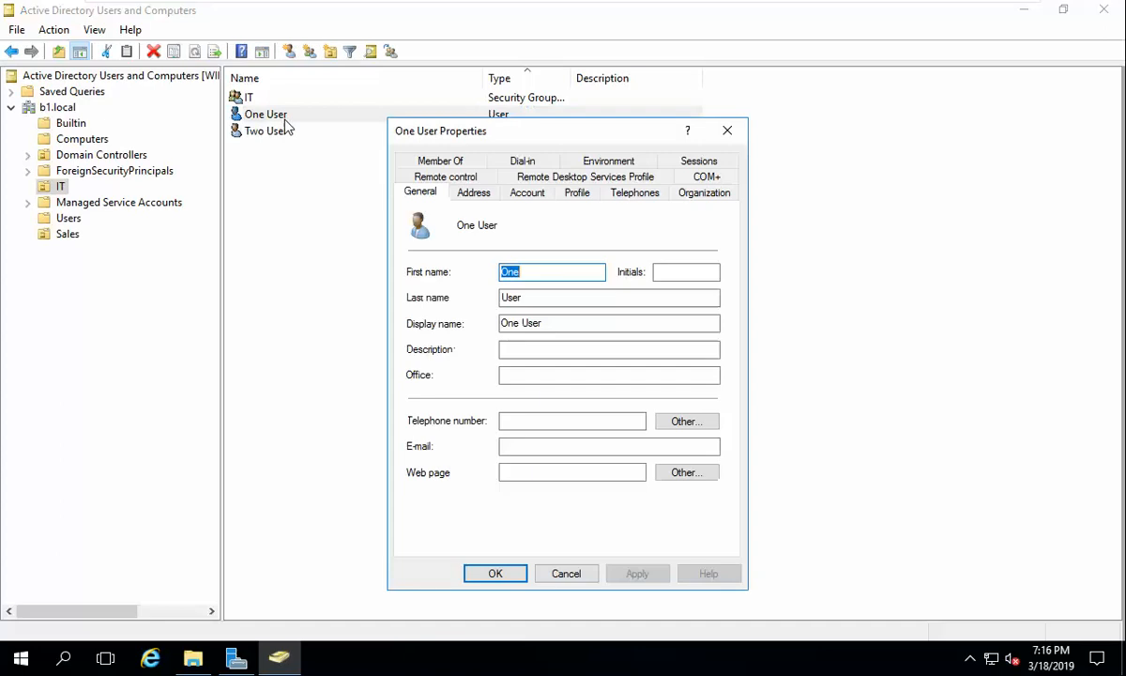
{"action": "left_click", "coordinate": [577, 192]}
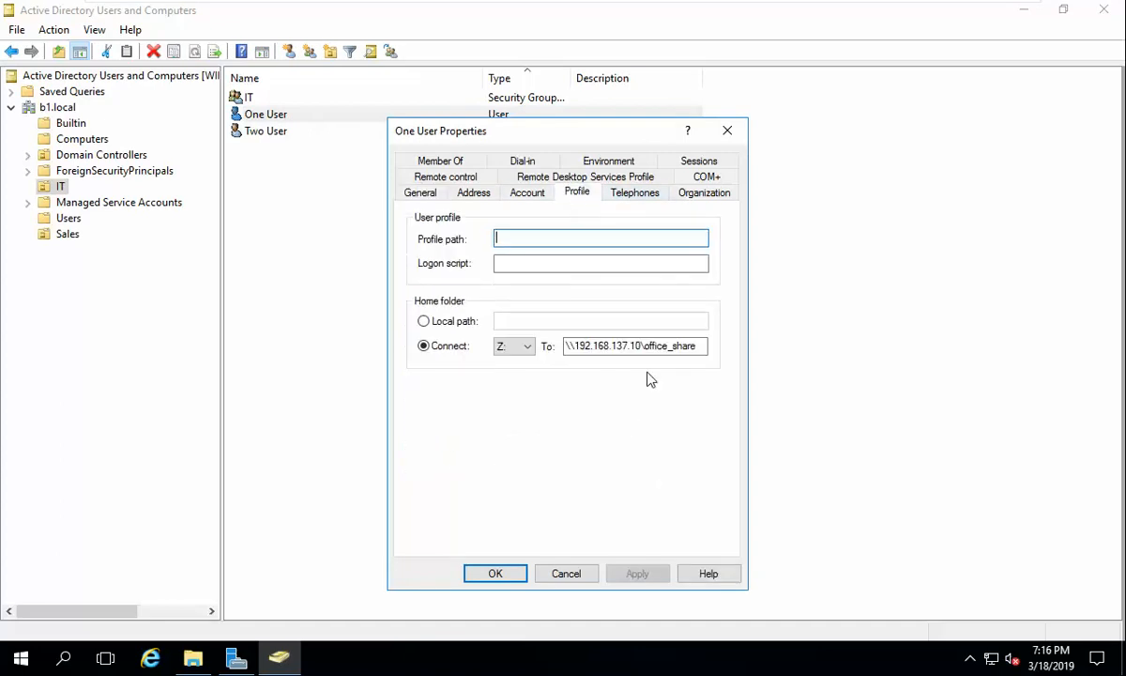
{"action": "left_click_drag", "start_coordinate": [703, 346], "coordinate": [566, 355]}
{"action": "key", "text": "ctrl+c"}
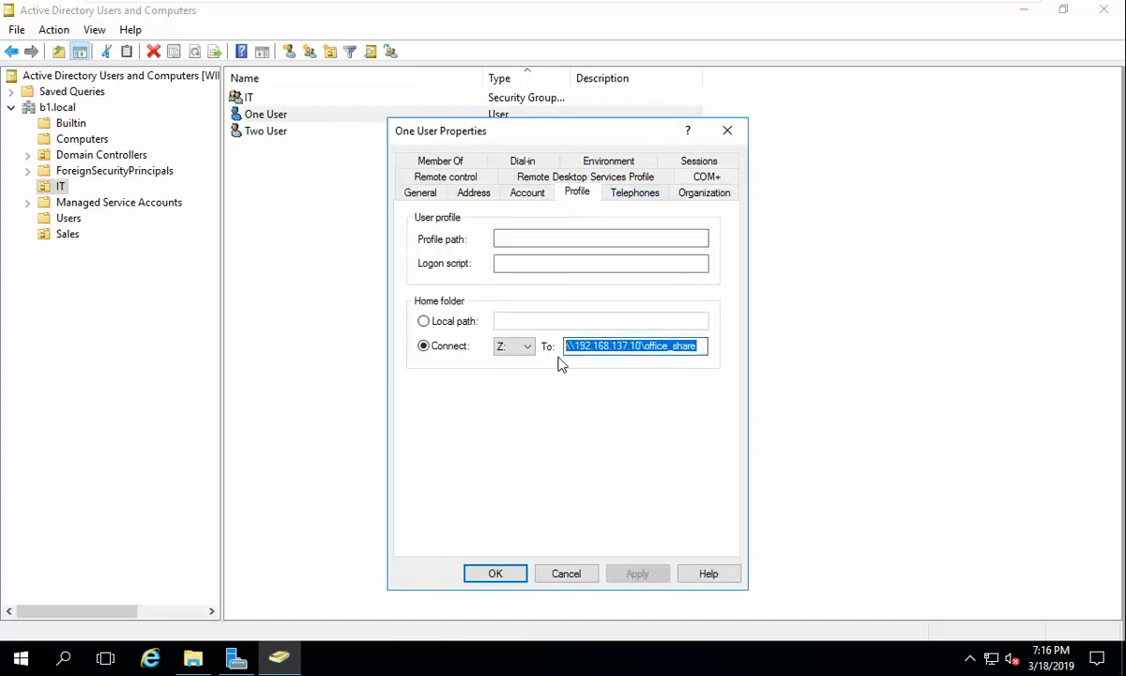
{"action": "left_click", "coordinate": [498, 564]}
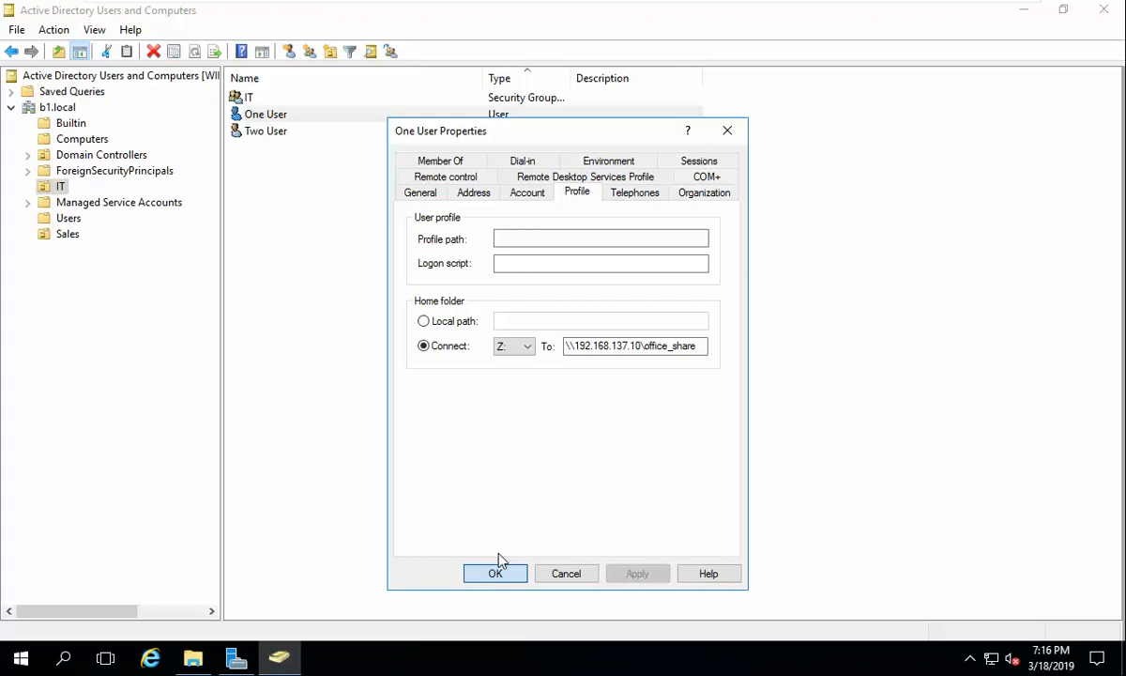
Step: Connect Three User's home folder as Z: to \\192.168.137.10\office_share and save
{"action": "left_click", "coordinate": [71, 219]}
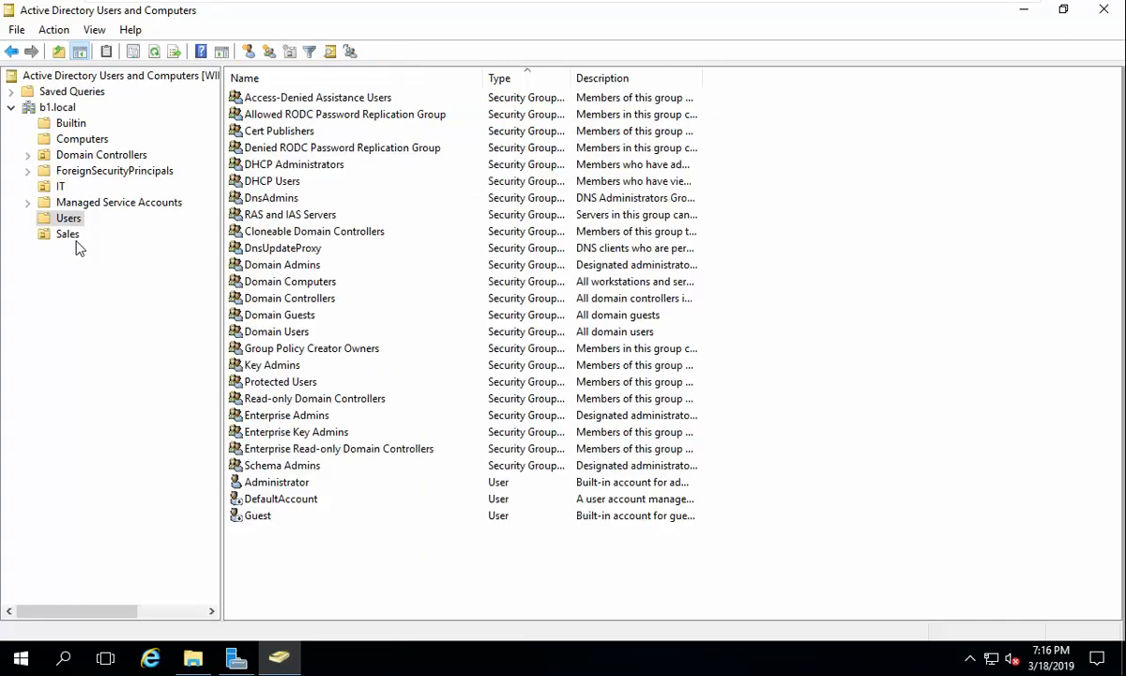
{"action": "left_click", "coordinate": [70, 235]}
{"action": "double_click", "coordinate": [272, 115]}
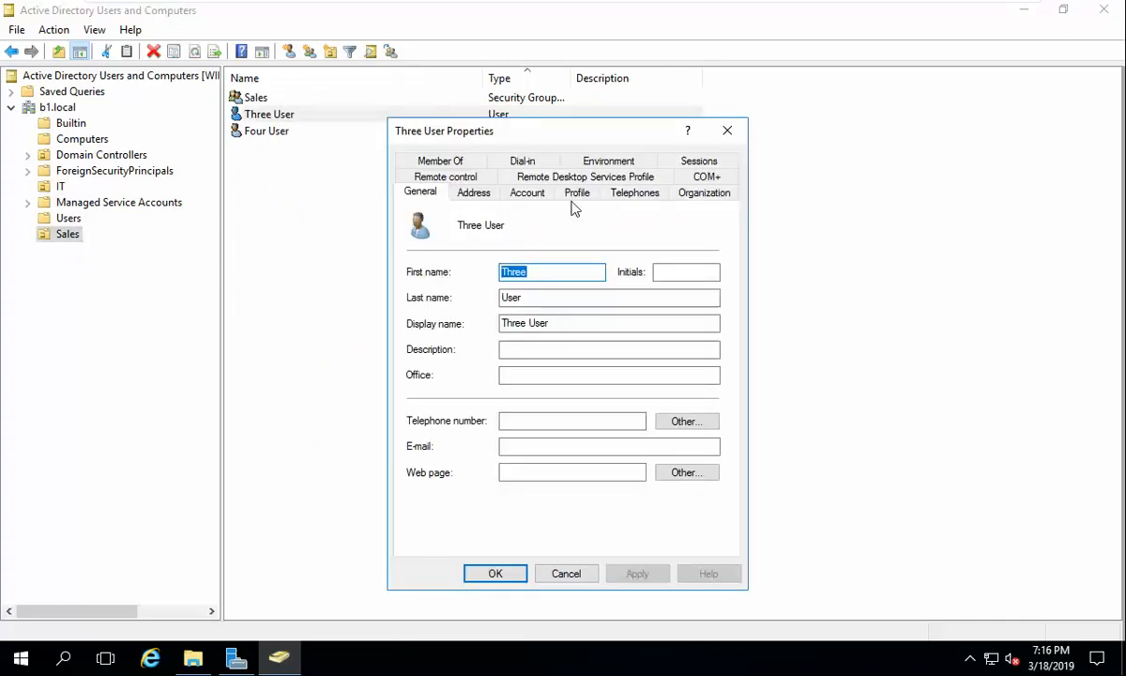
{"action": "left_click", "coordinate": [528, 194]}
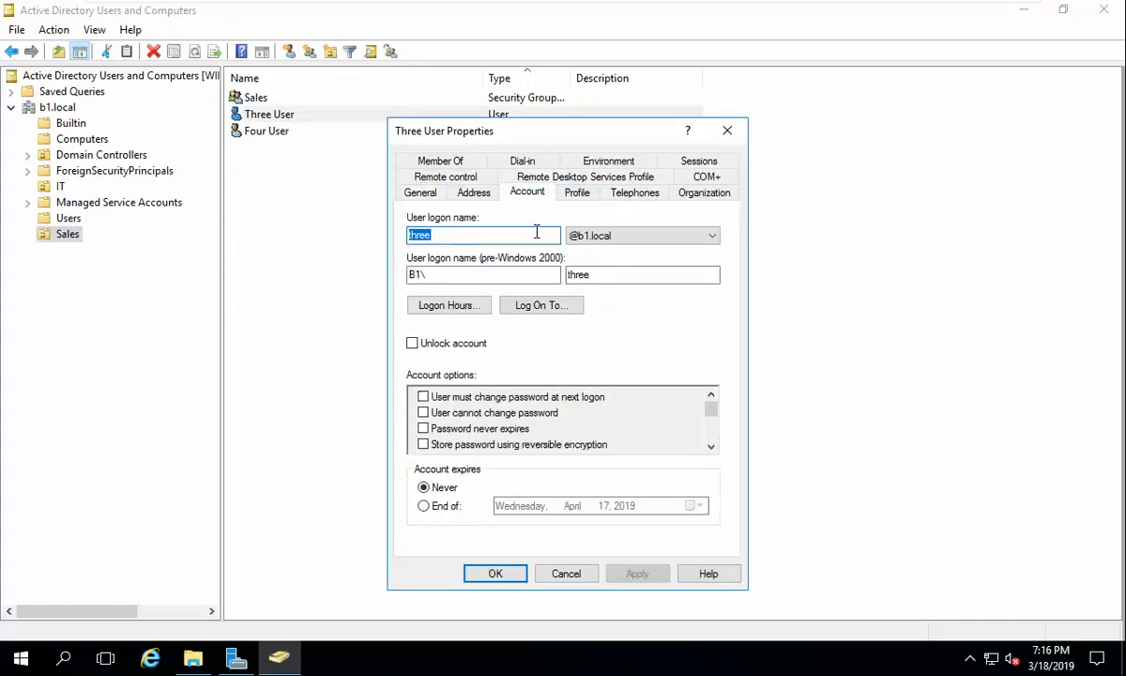
{"action": "left_click", "coordinate": [578, 194]}
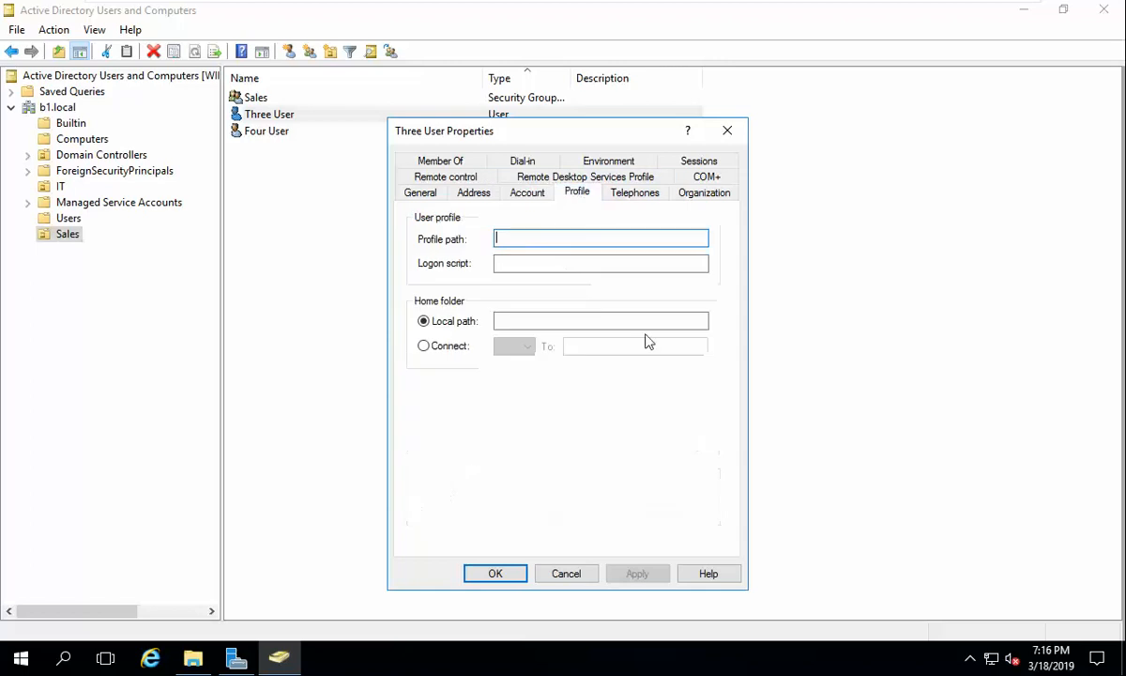
{"action": "left_click", "coordinate": [462, 349]}
{"action": "left_click", "coordinate": [586, 348]}
{"action": "key", "text": "ctrl+v"}
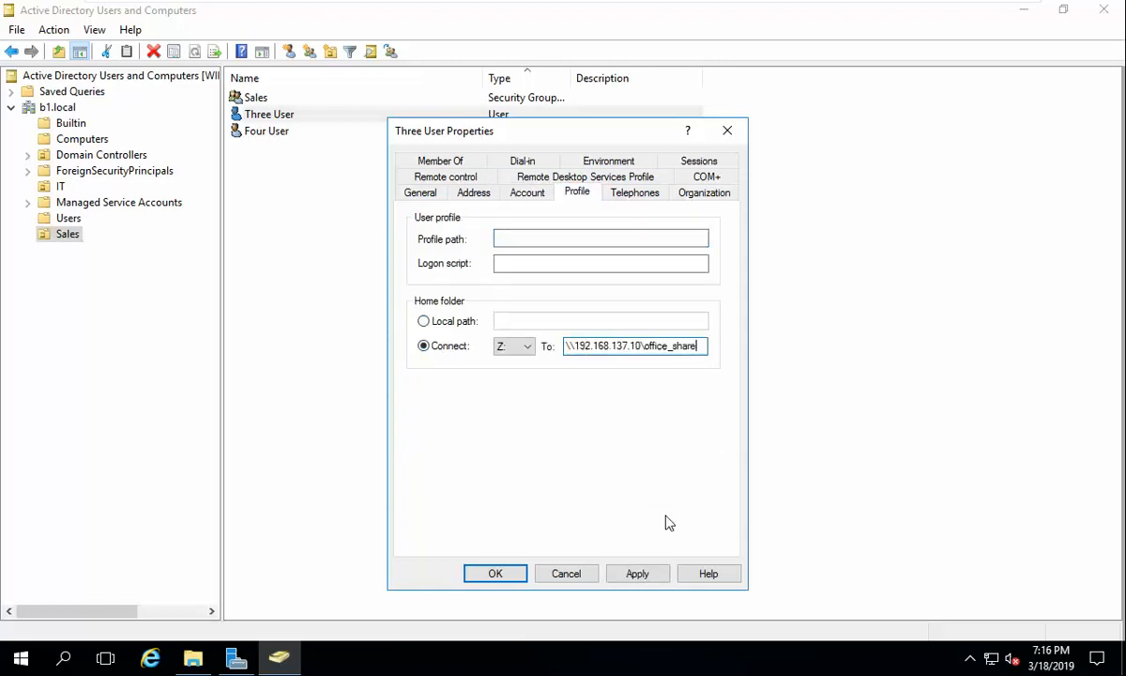
{"action": "left_click", "coordinate": [640, 574]}
{"action": "left_click", "coordinate": [728, 441]}
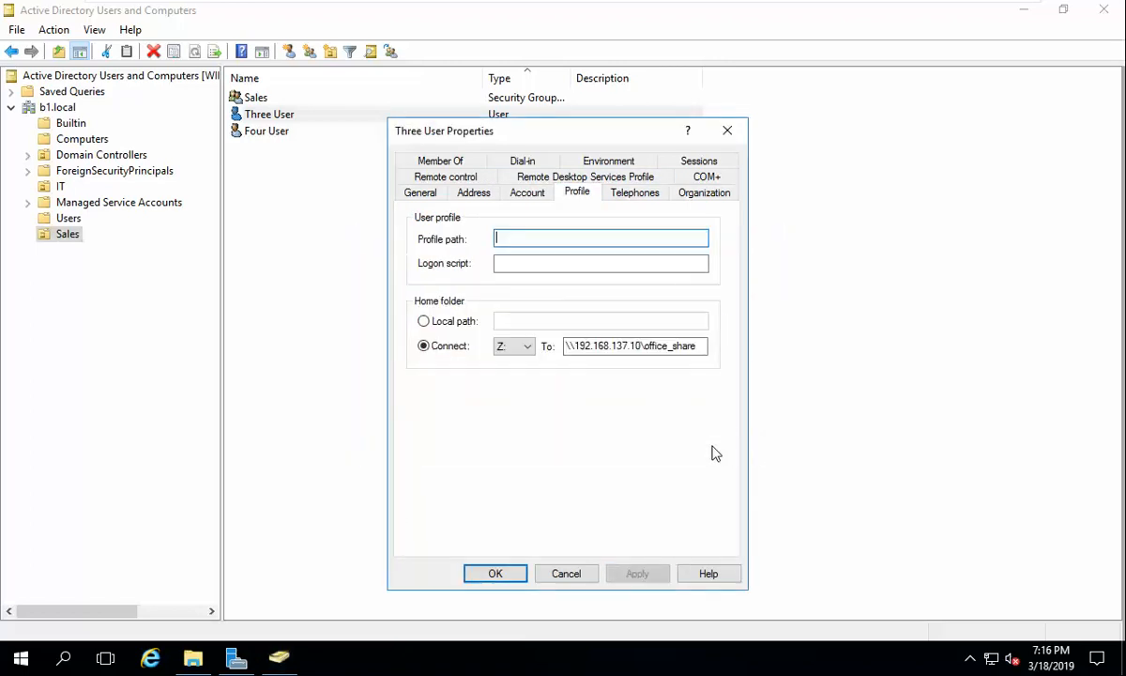
{"action": "left_click", "coordinate": [508, 574]}
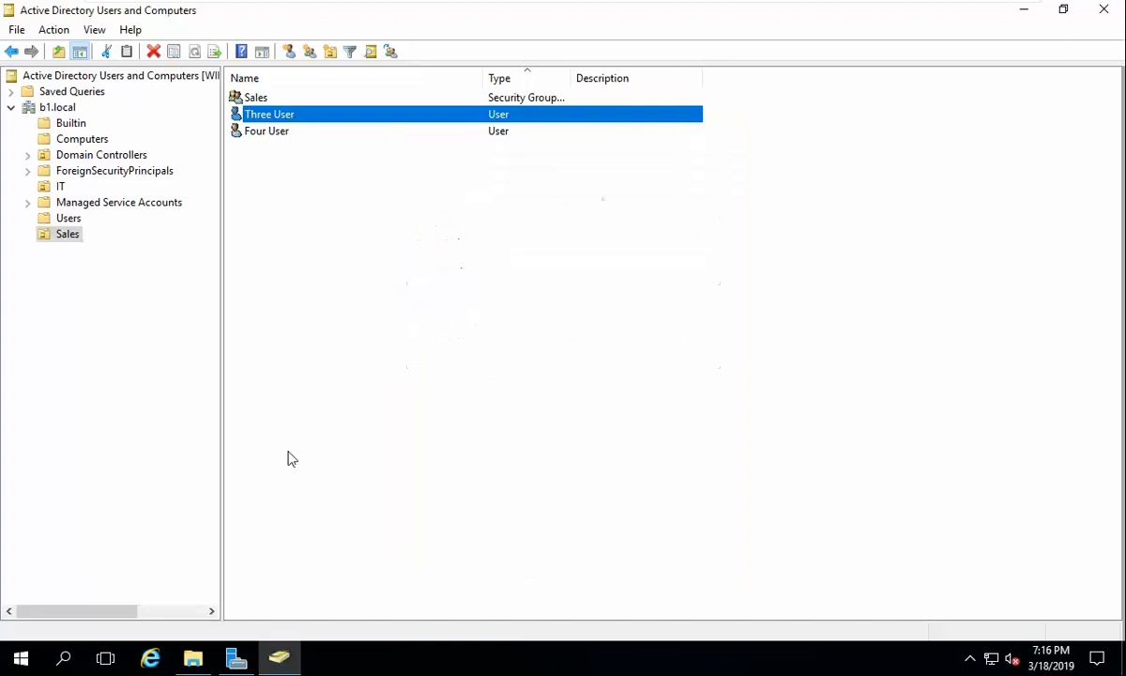
Step: Create a Sales folder in C:\office_share and open its Properties
{"action": "left_click", "coordinate": [192, 662]}
{"action": "left_click", "coordinate": [206, 188]}
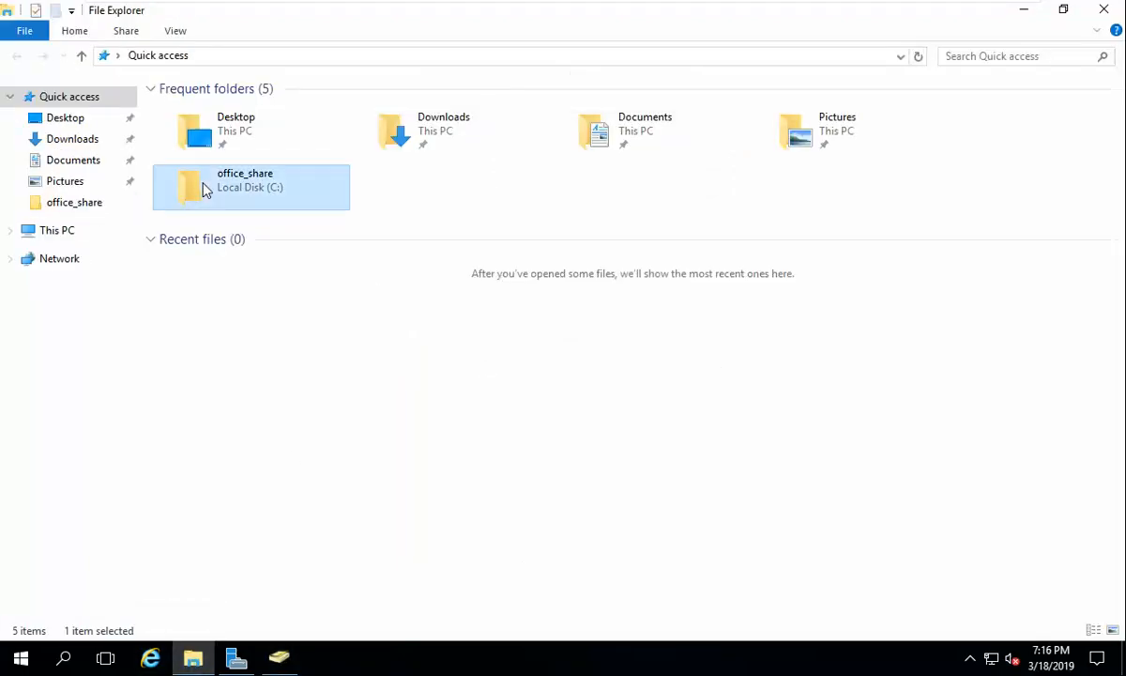
{"action": "double_click", "coordinate": [207, 189]}
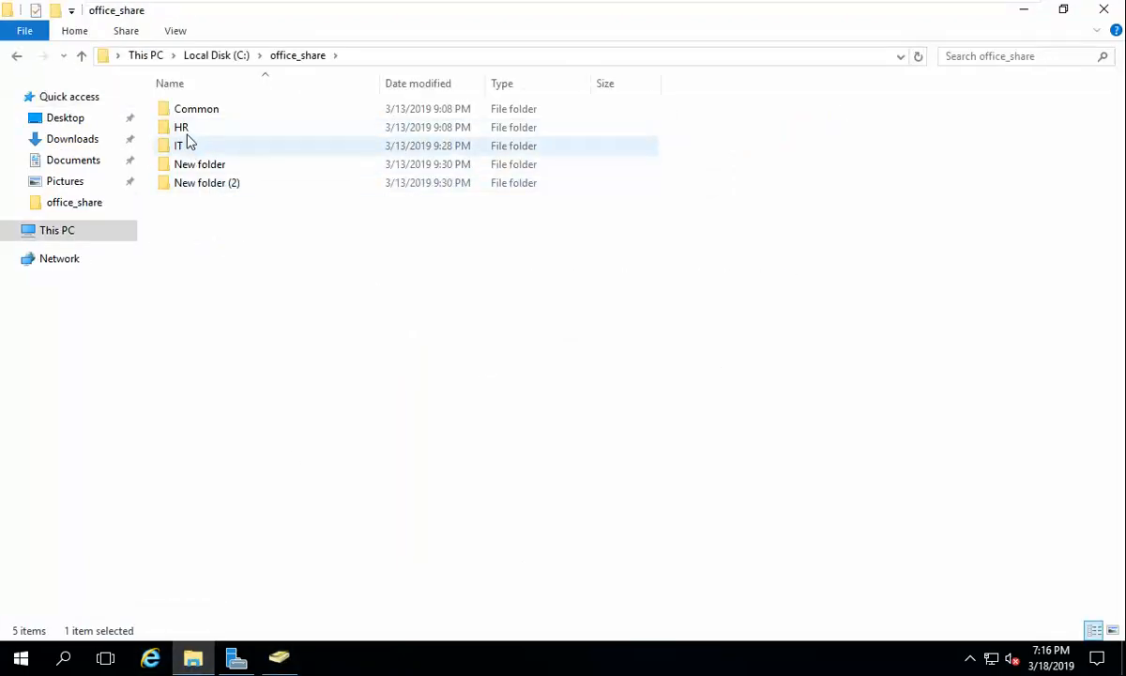
{"action": "right_click", "coordinate": [237, 236]}
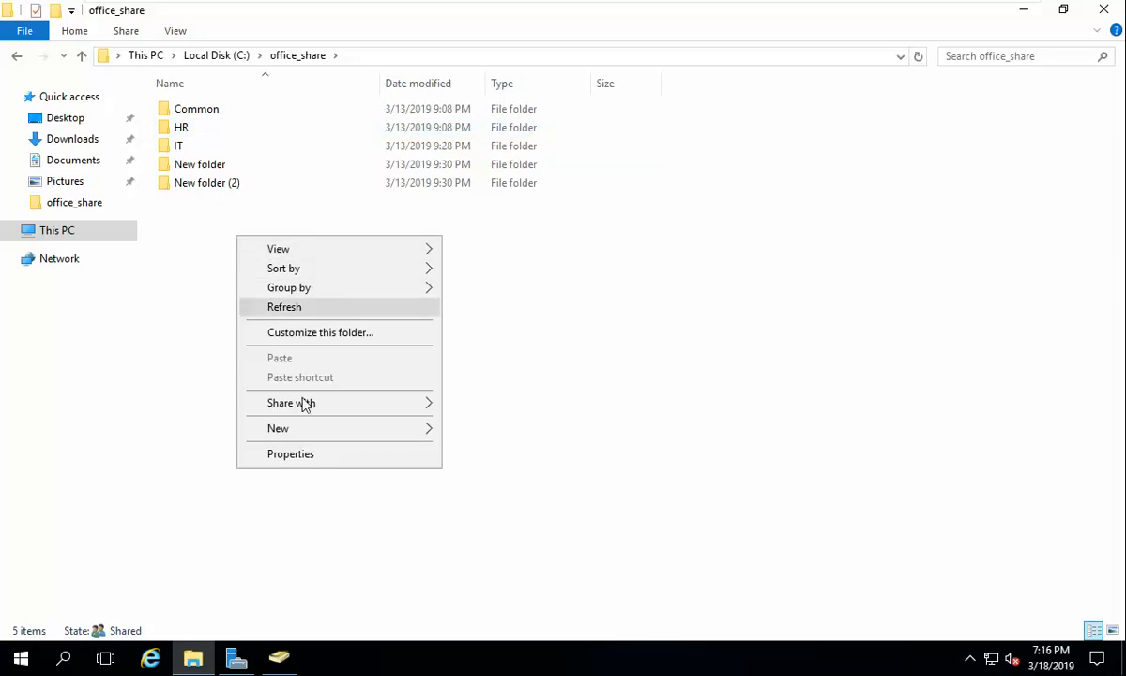
{"action": "mouse_move", "coordinate": [314, 430]}
{"action": "left_click", "coordinate": [493, 431]}
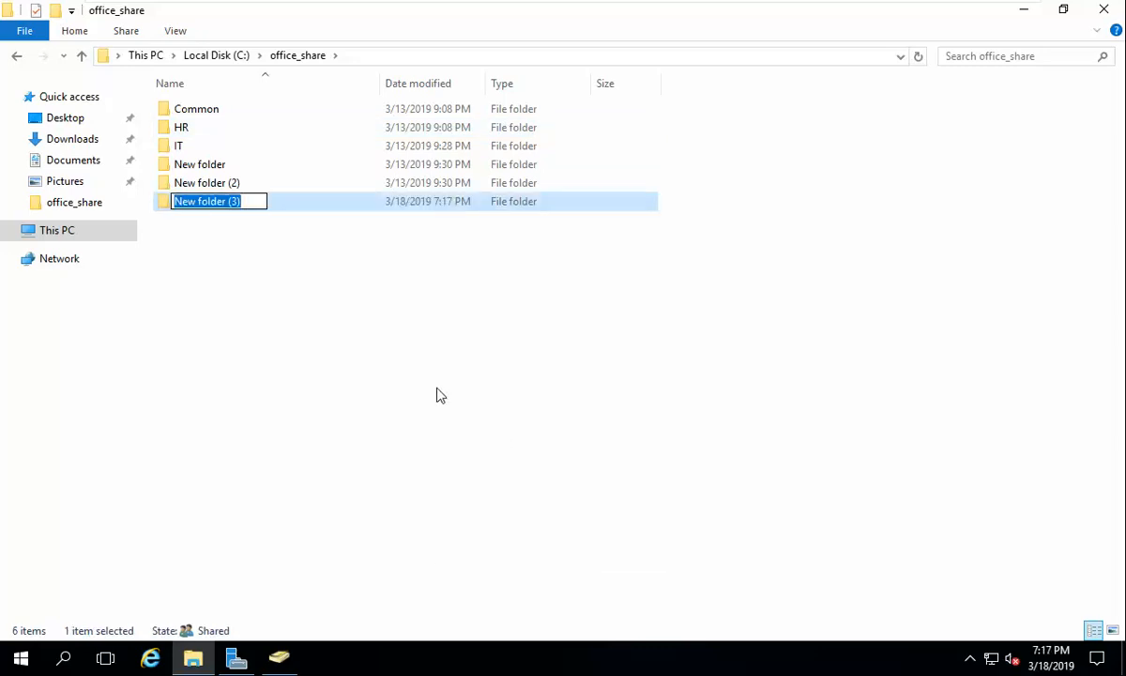
{"action": "type", "text": "Sales"}
{"action": "key", "text": "Return"}
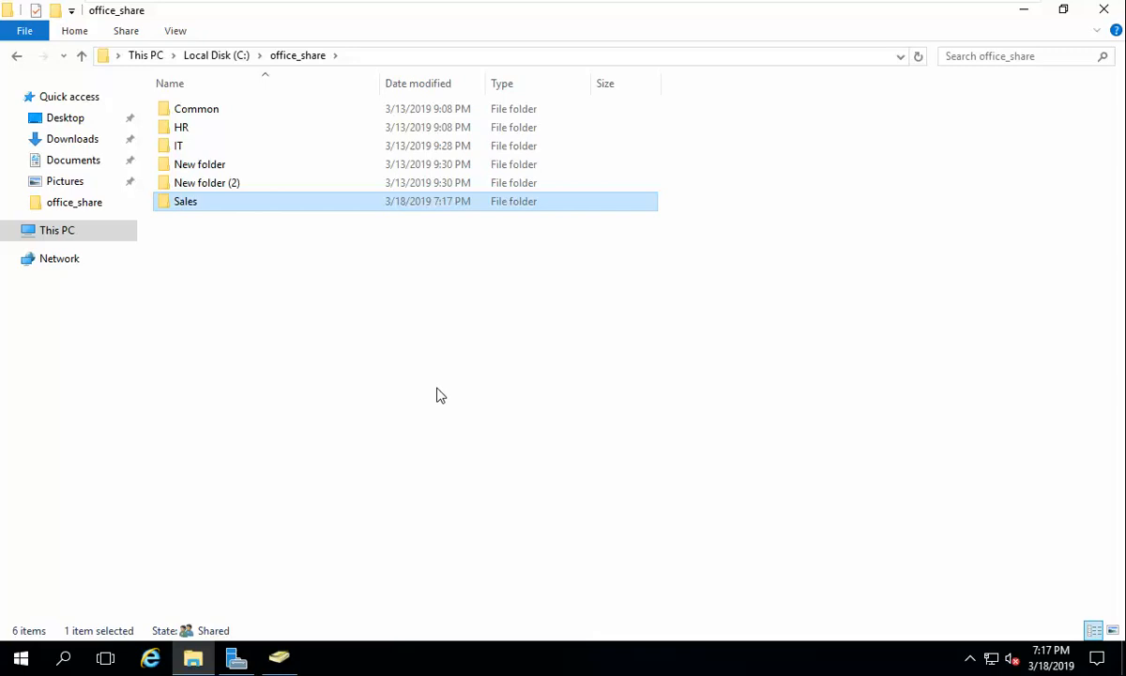
{"action": "right_click", "coordinate": [174, 202]}
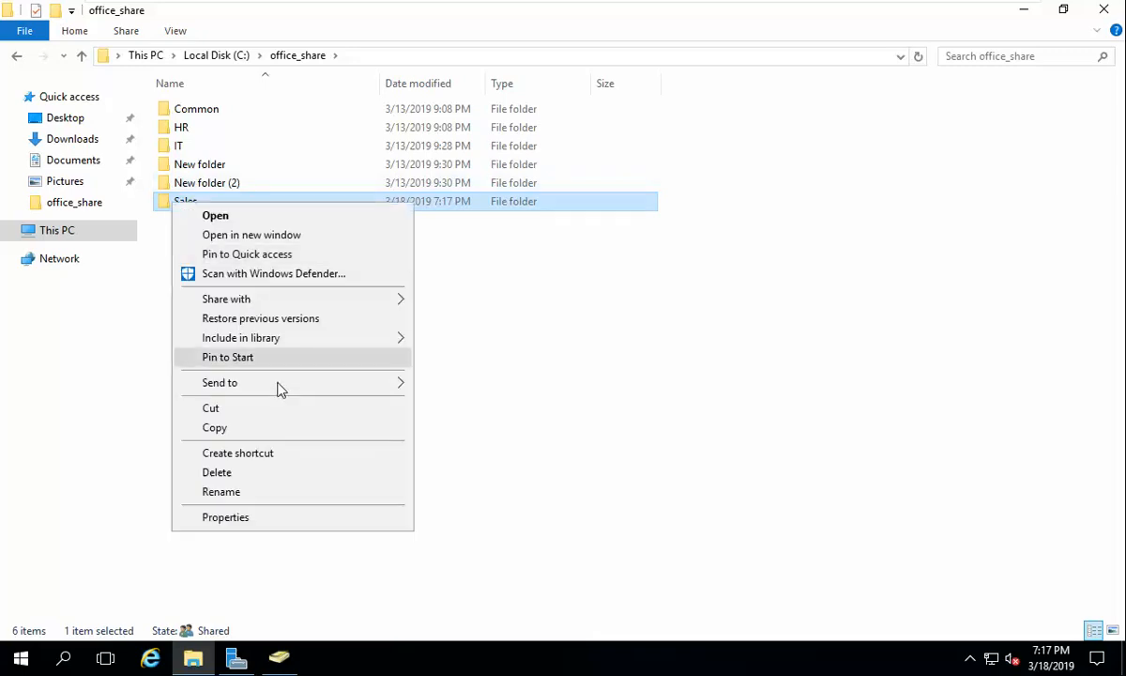
{"action": "left_click", "coordinate": [295, 518]}
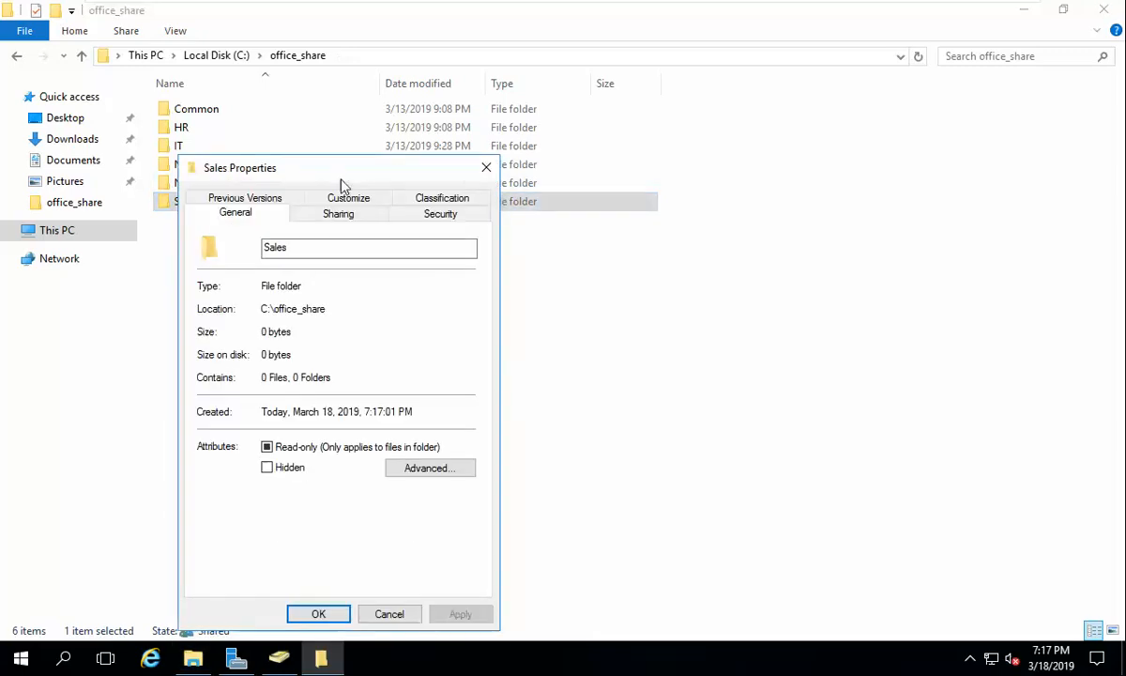
Step: Disable inheritance on the Sales folder, converting inherited permissions to explicit entries
{"action": "left_click_drag", "start_coordinate": [341, 180], "coordinate": [544, 97]}
{"action": "left_click", "coordinate": [634, 136]}
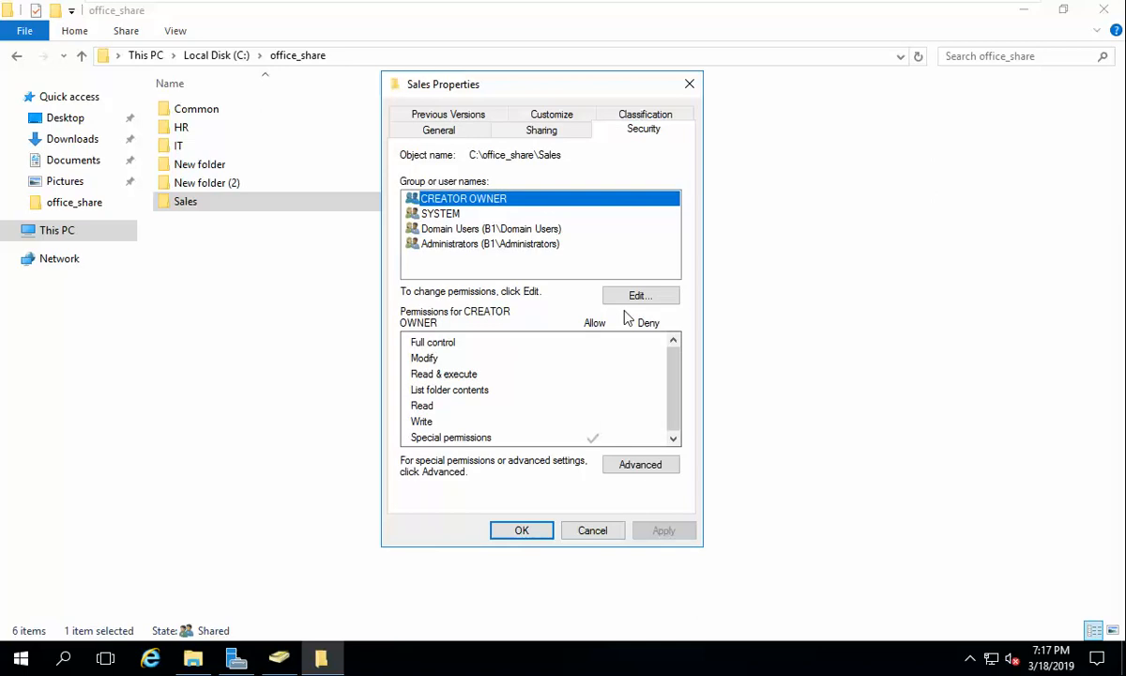
{"action": "left_click", "coordinate": [615, 458]}
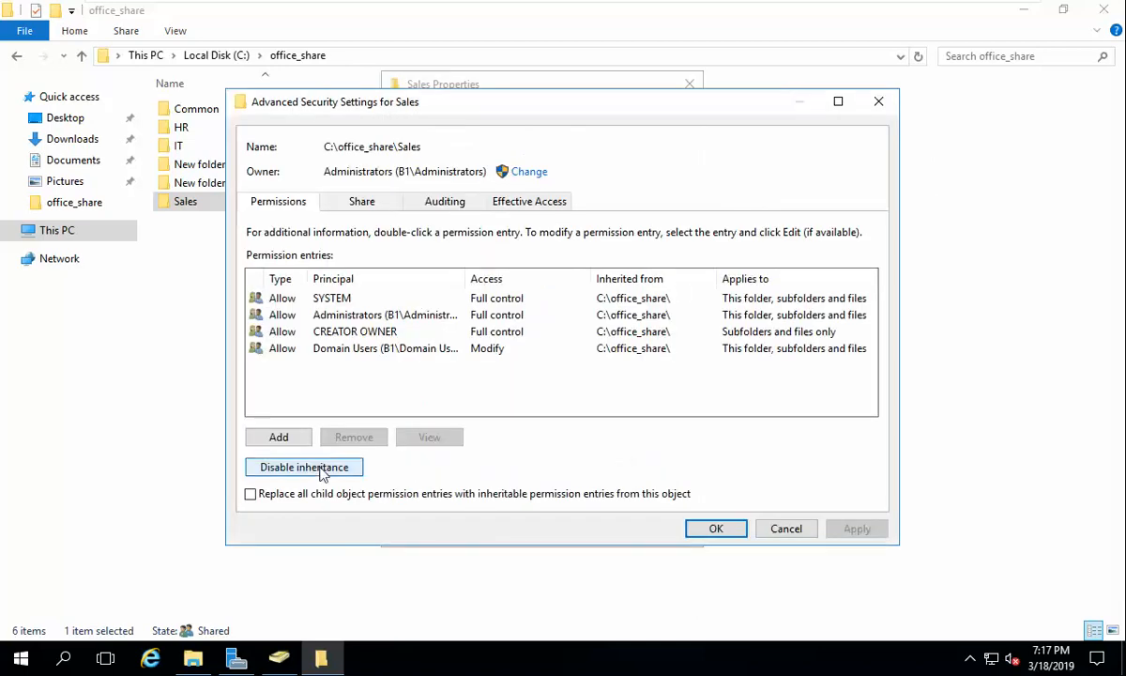
{"action": "left_click", "coordinate": [287, 468]}
{"action": "left_click", "coordinate": [539, 311]}
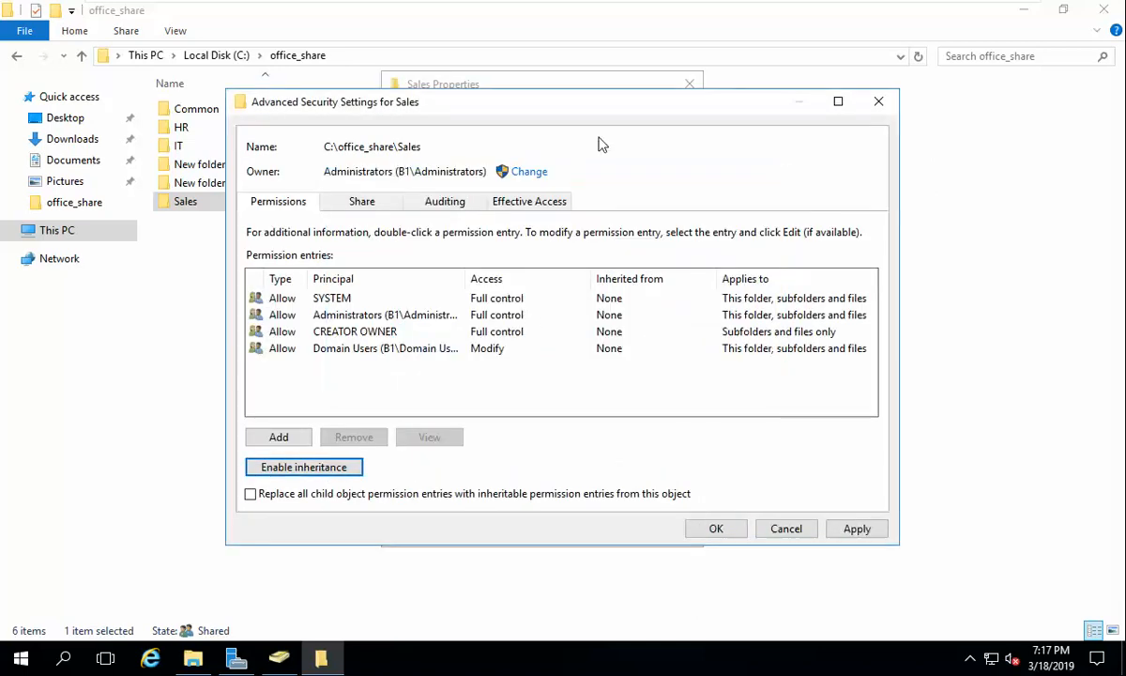
Step: Remove Modify from Domain Users and replace permissions on all child objects
{"action": "left_click_drag", "start_coordinate": [689, 103], "coordinate": [791, 74]}
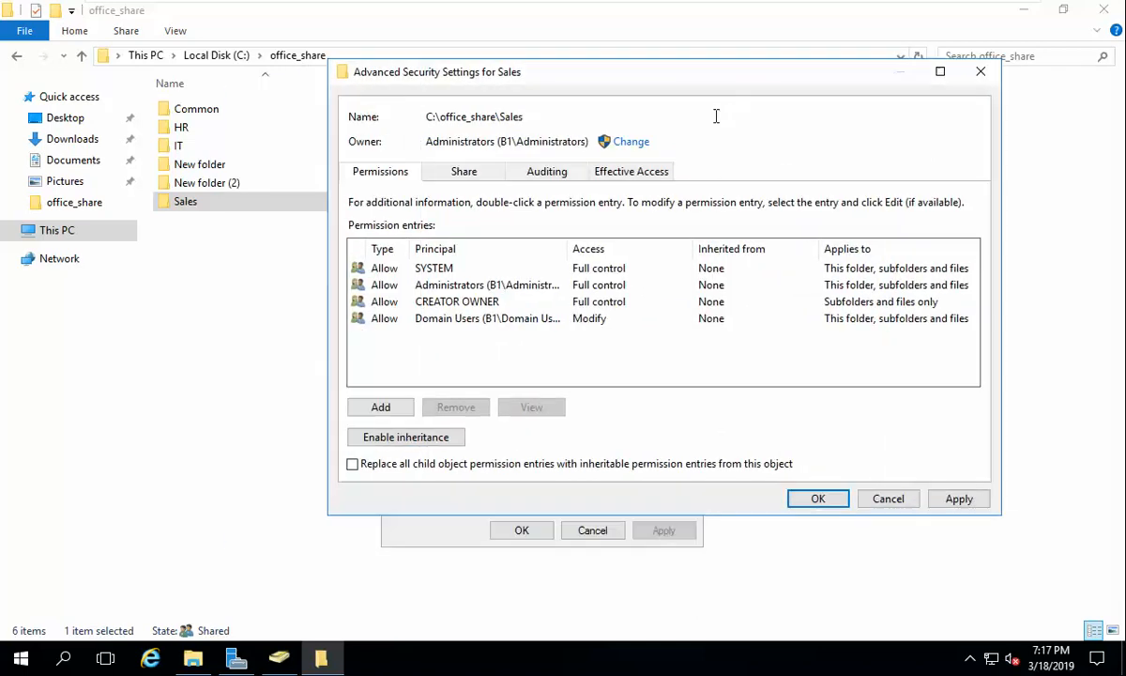
{"action": "left_click", "coordinate": [563, 301]}
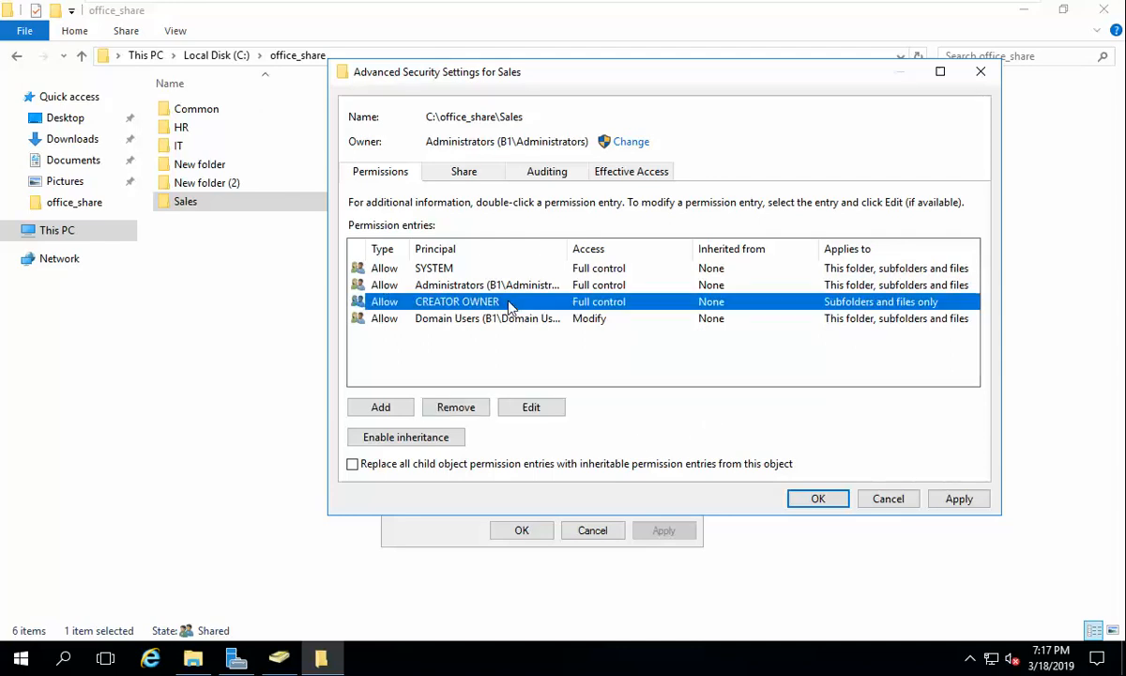
{"action": "left_click", "coordinate": [424, 270]}
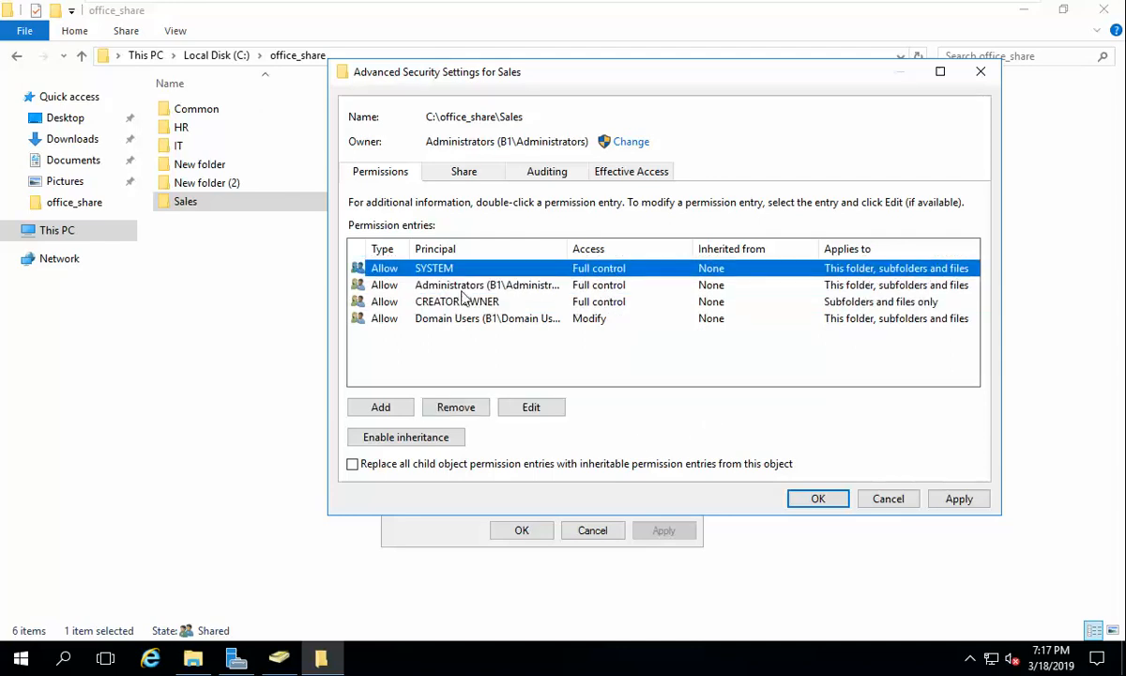
{"action": "left_click", "coordinate": [464, 289]}
{"action": "left_click", "coordinate": [446, 303]}
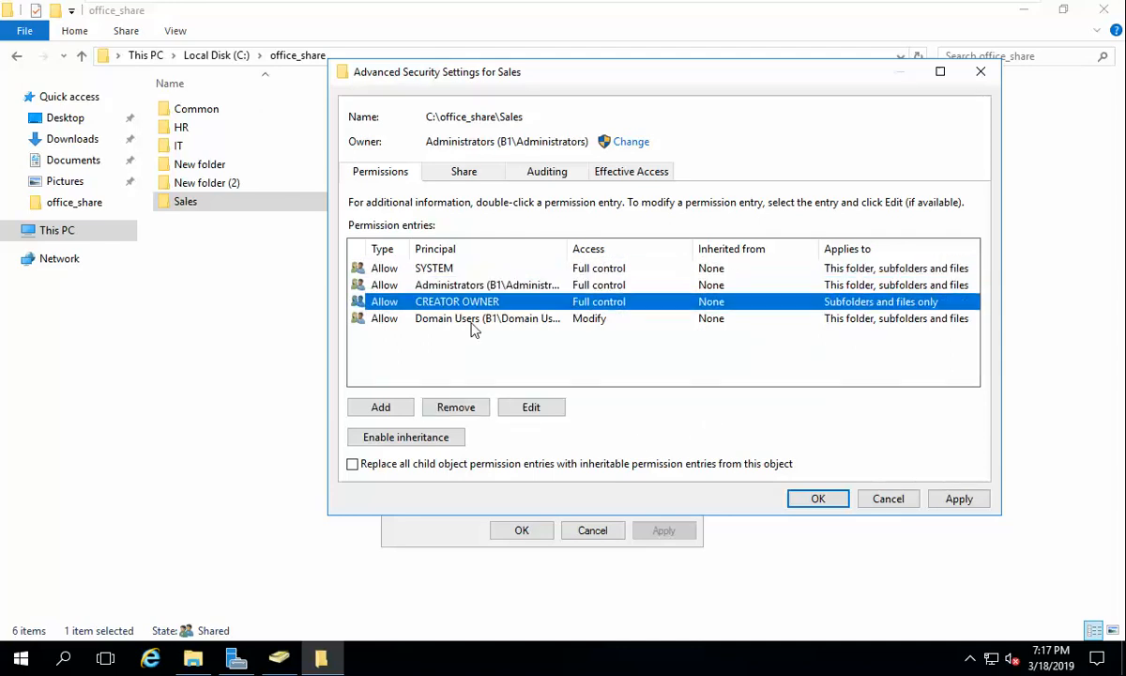
{"action": "left_click", "coordinate": [472, 321]}
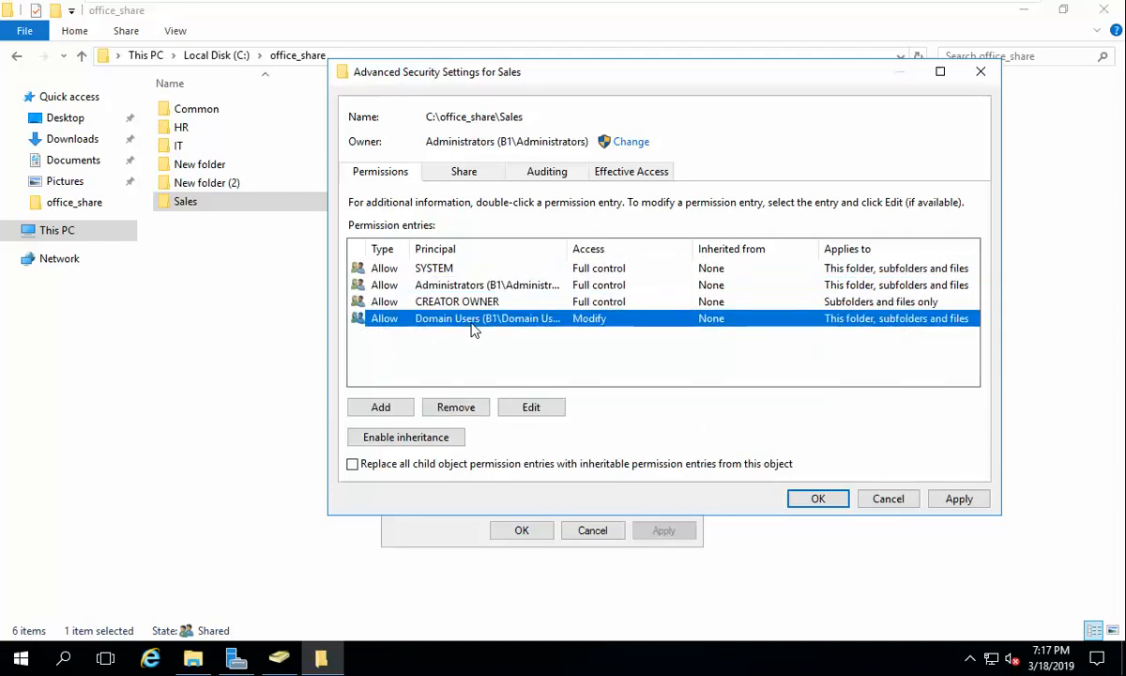
{"action": "left_click", "coordinate": [542, 410]}
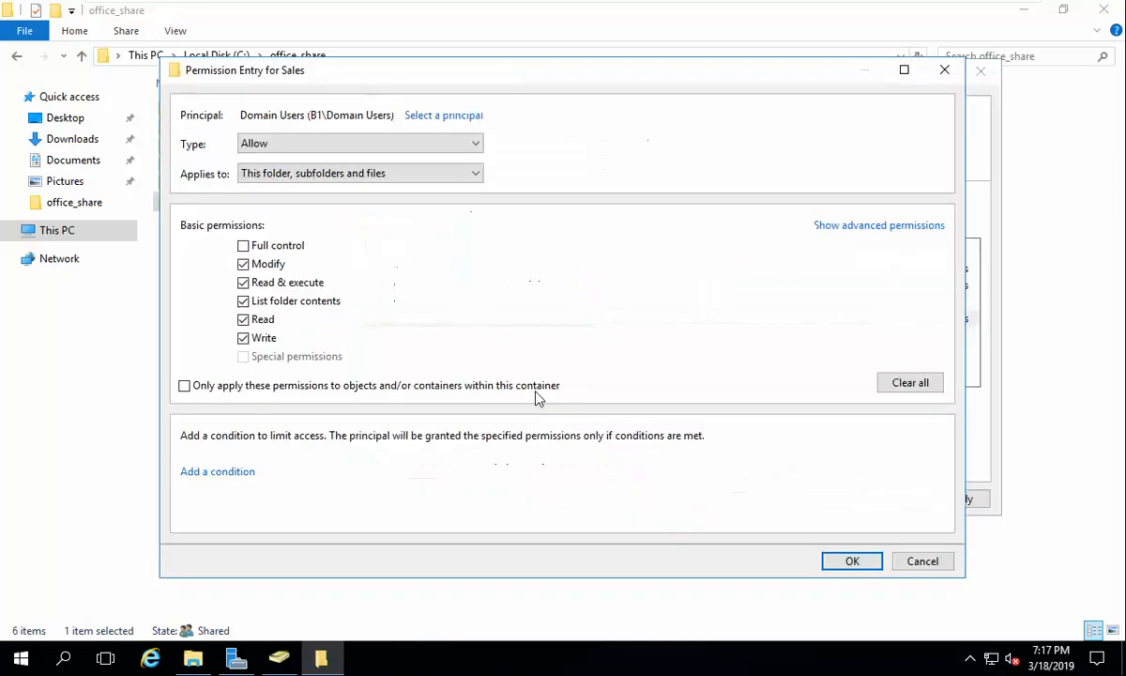
{"action": "left_click", "coordinate": [243, 264]}
{"action": "left_click", "coordinate": [854, 563]}
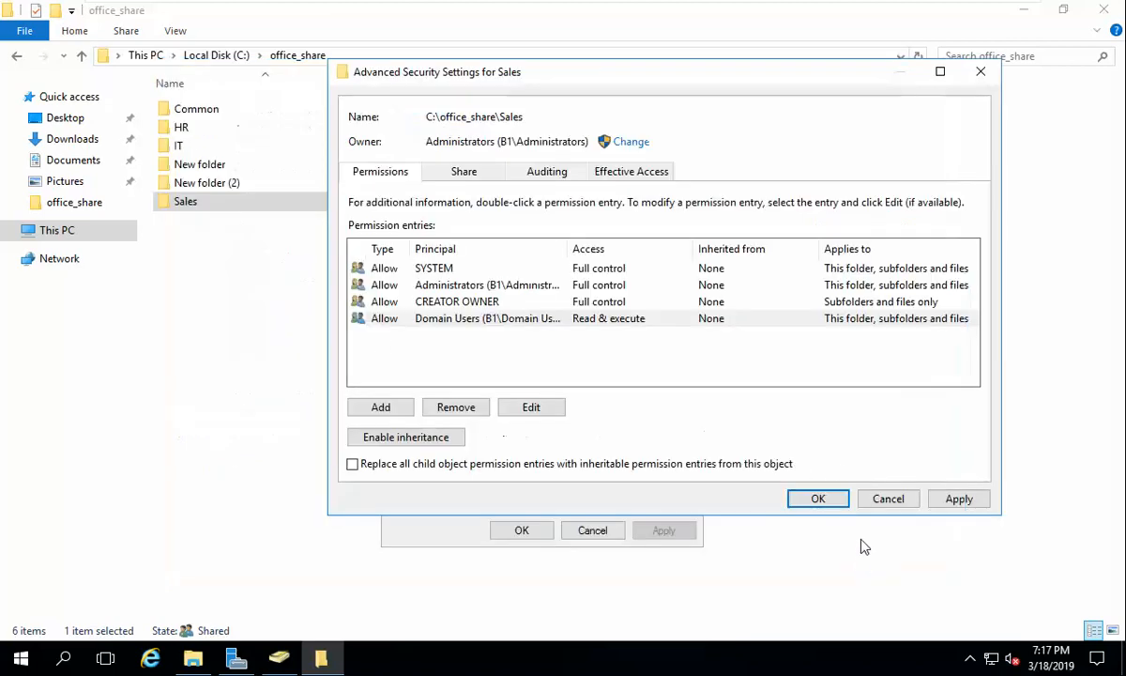
{"action": "left_click", "coordinate": [663, 465]}
{"action": "left_click", "coordinate": [959, 498]}
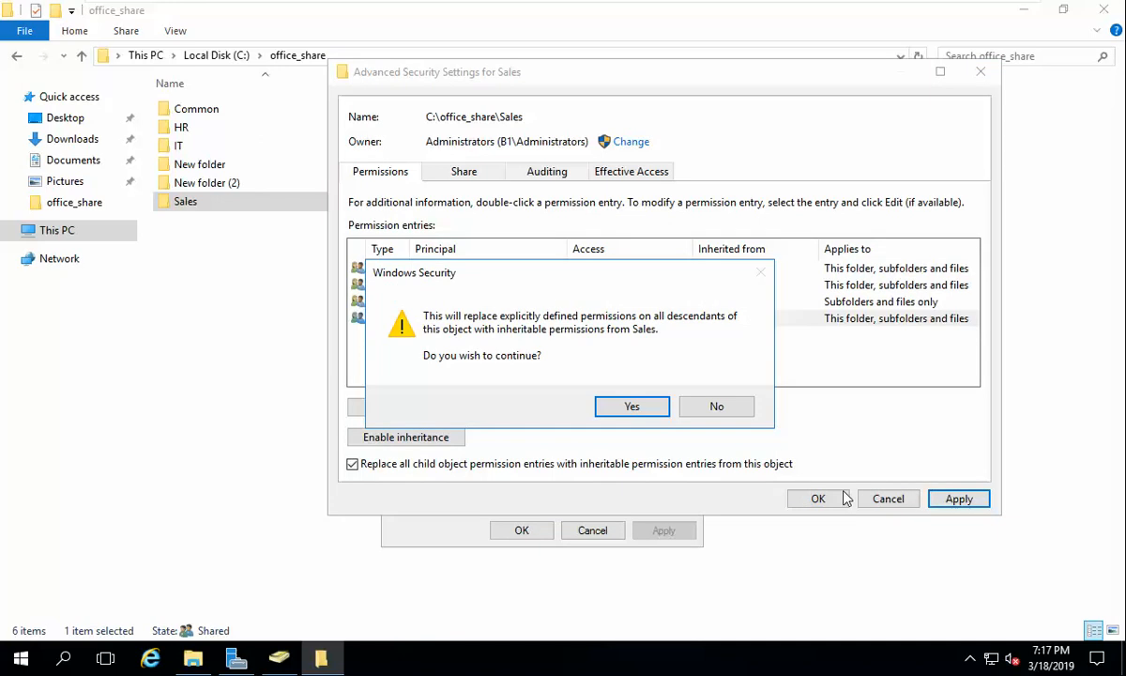
{"action": "left_click", "coordinate": [650, 411]}
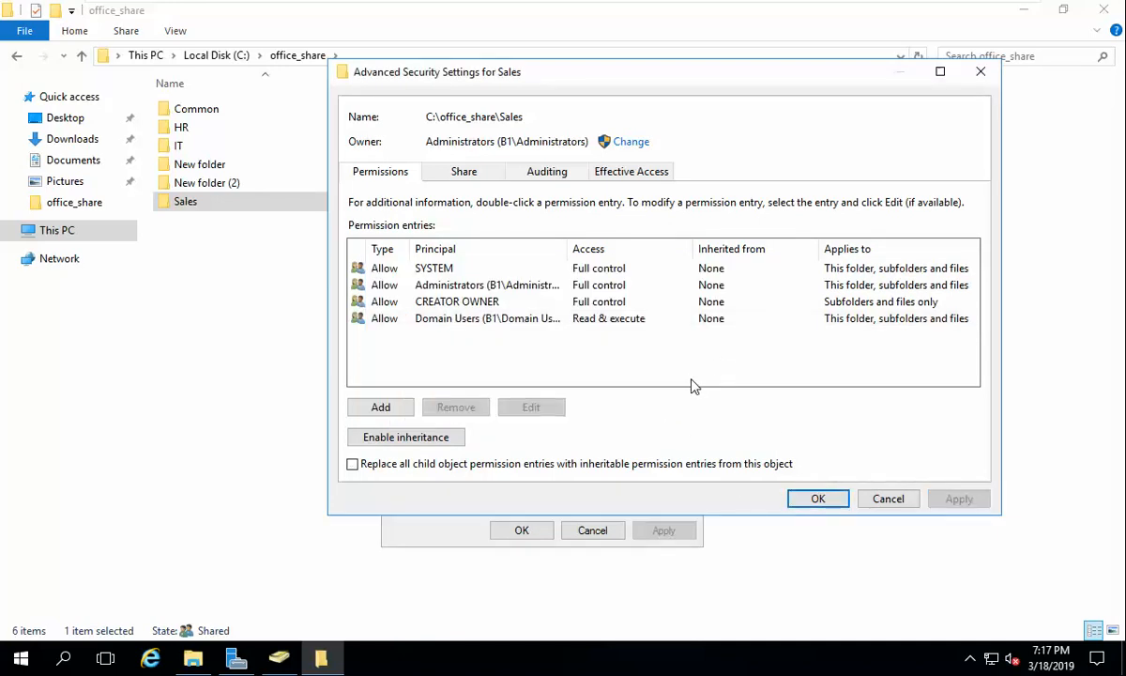
Step: Add an IT group entry with Modify permission, replacing child object permissions
{"action": "left_click", "coordinate": [393, 408]}
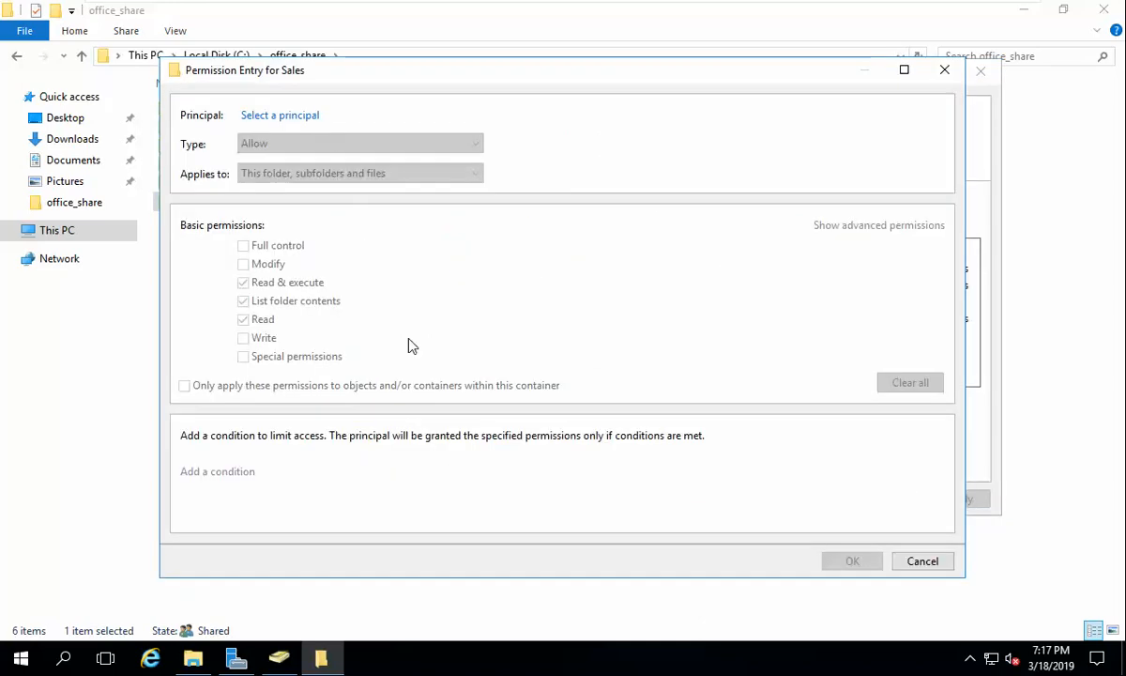
{"action": "left_click", "coordinate": [299, 114]}
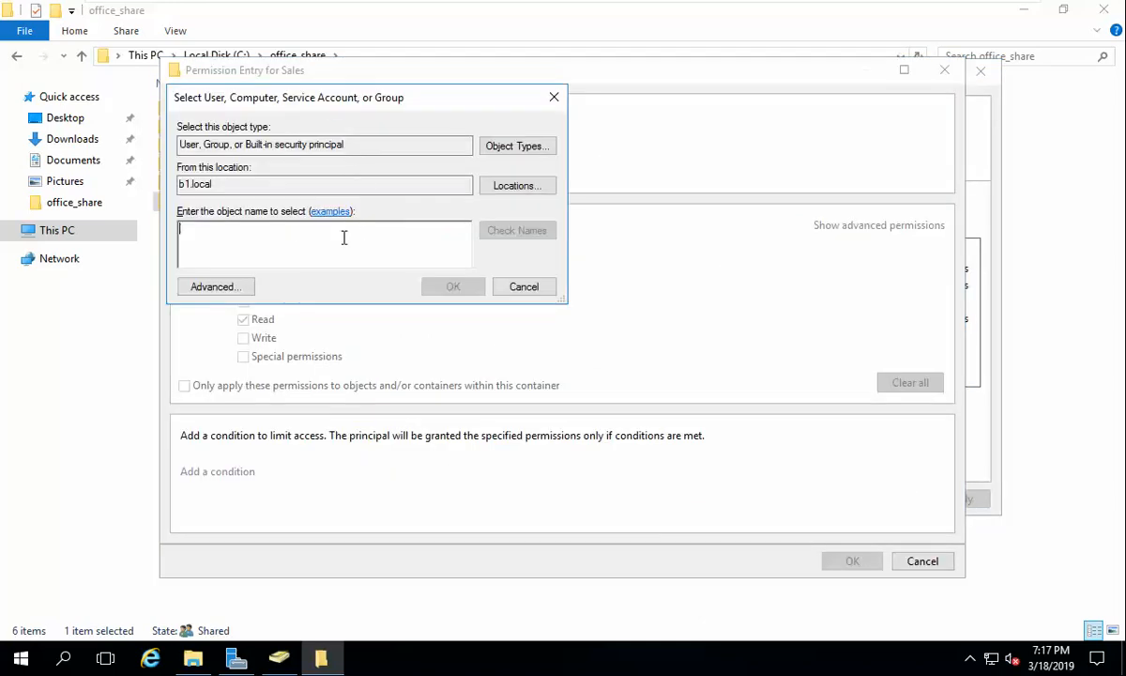
{"action": "type", "text": "IT"}
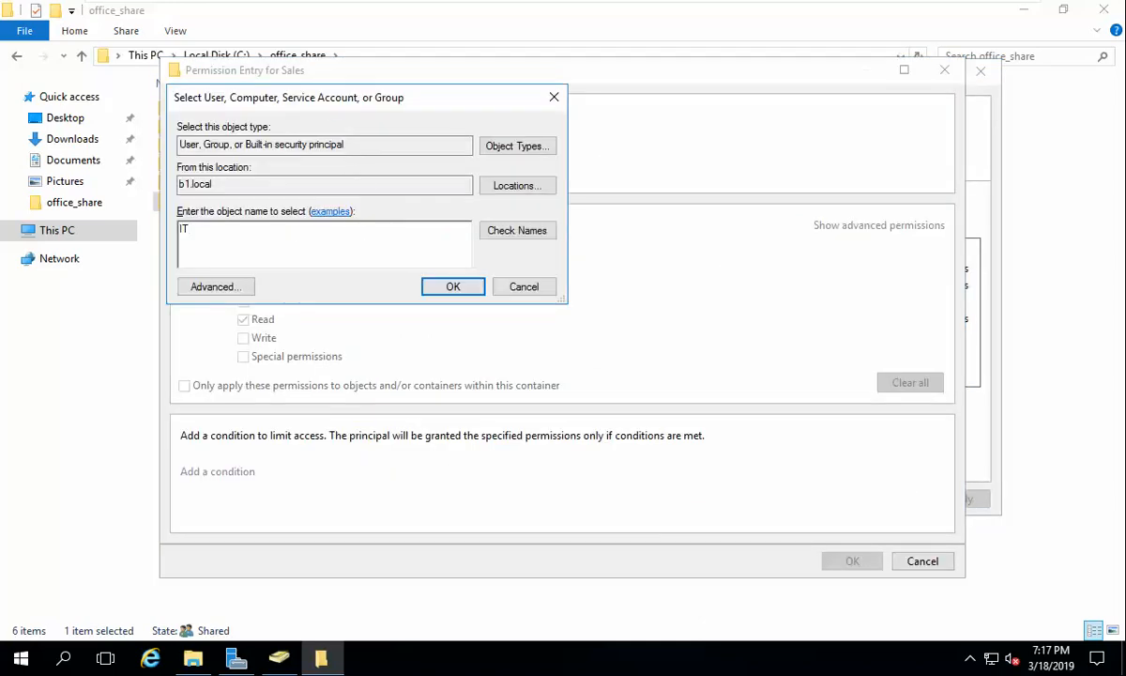
{"action": "left_click", "coordinate": [481, 231]}
{"action": "left_click", "coordinate": [452, 287]}
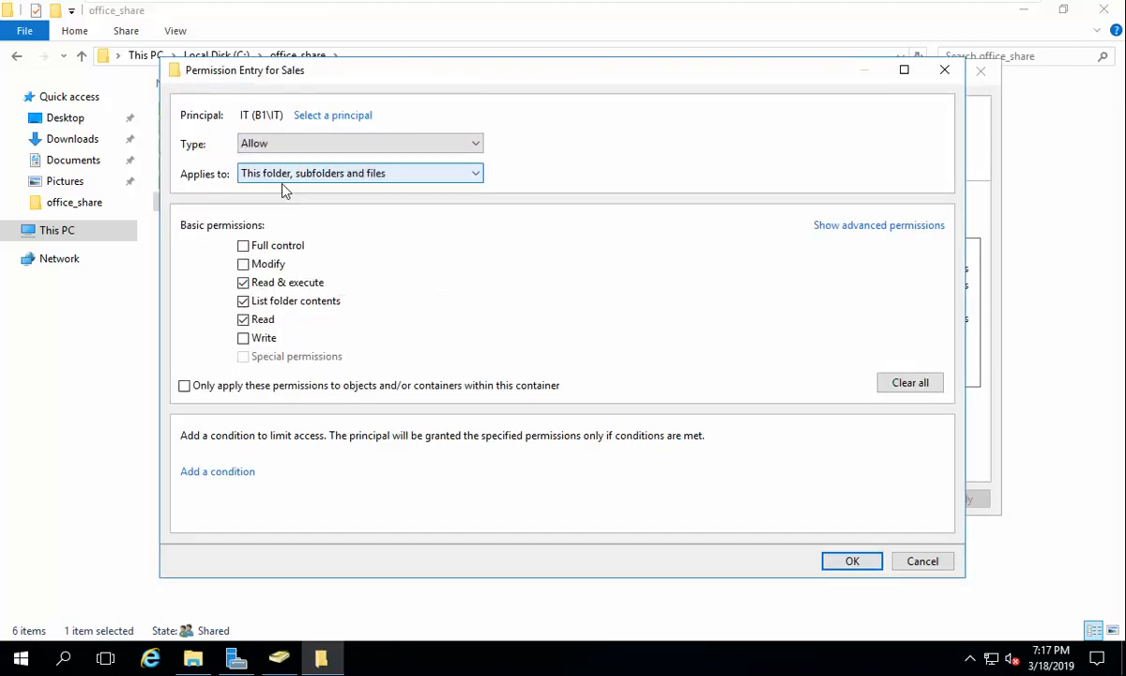
{"action": "left_click", "coordinate": [243, 264]}
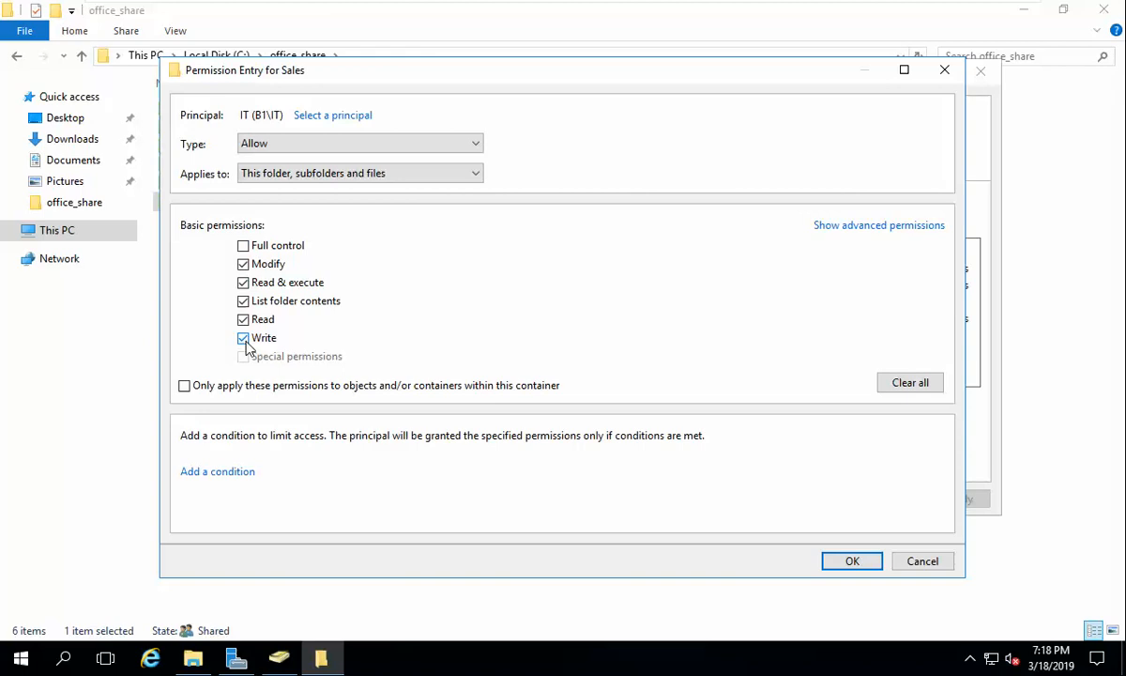
{"action": "left_click", "coordinate": [847, 563]}
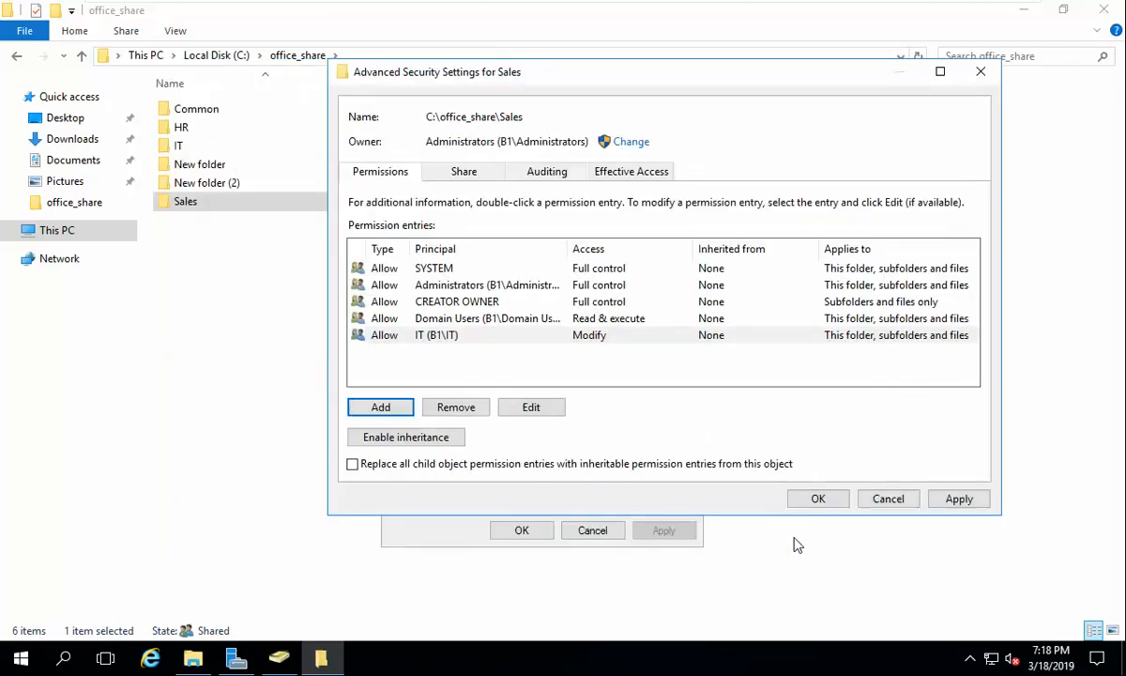
{"action": "left_click", "coordinate": [733, 465]}
{"action": "left_click", "coordinate": [960, 500]}
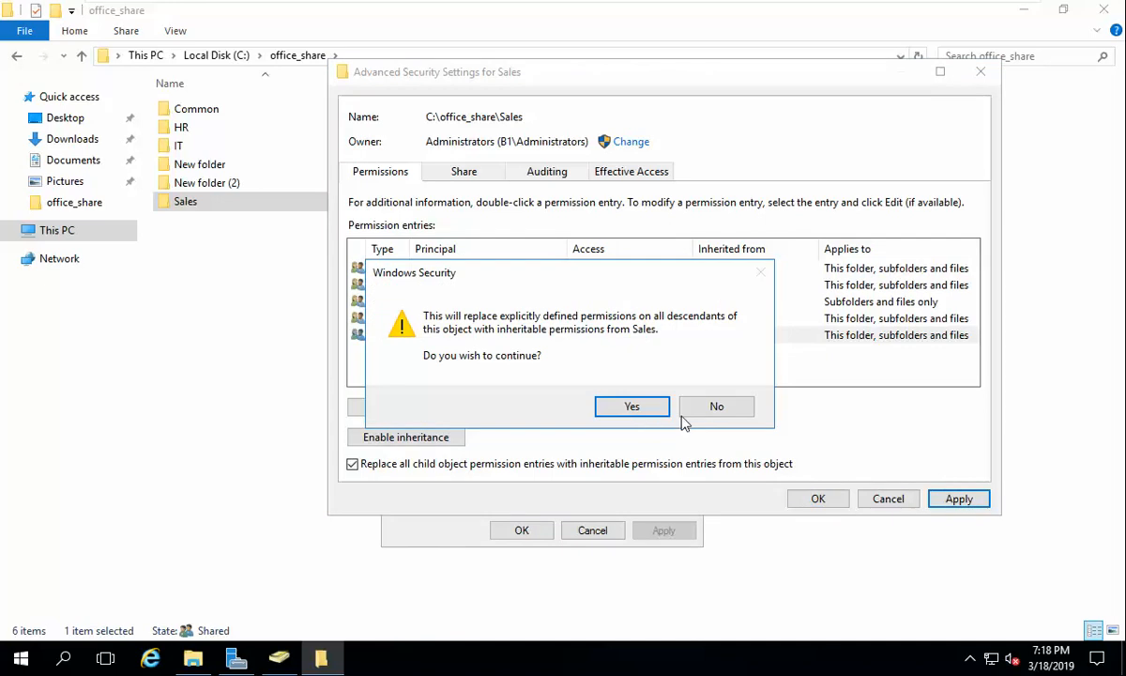
{"action": "left_click", "coordinate": [650, 414]}
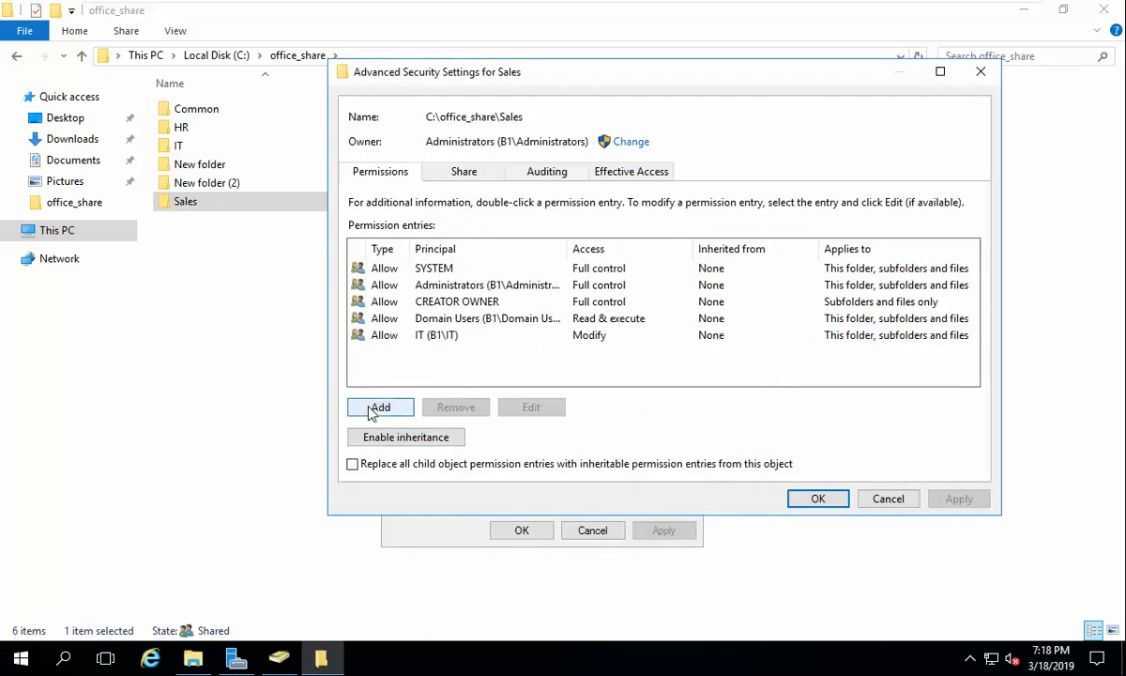
Step: Delete the IT permission entry from the Sales folder and apply
{"action": "left_click", "coordinate": [434, 337]}
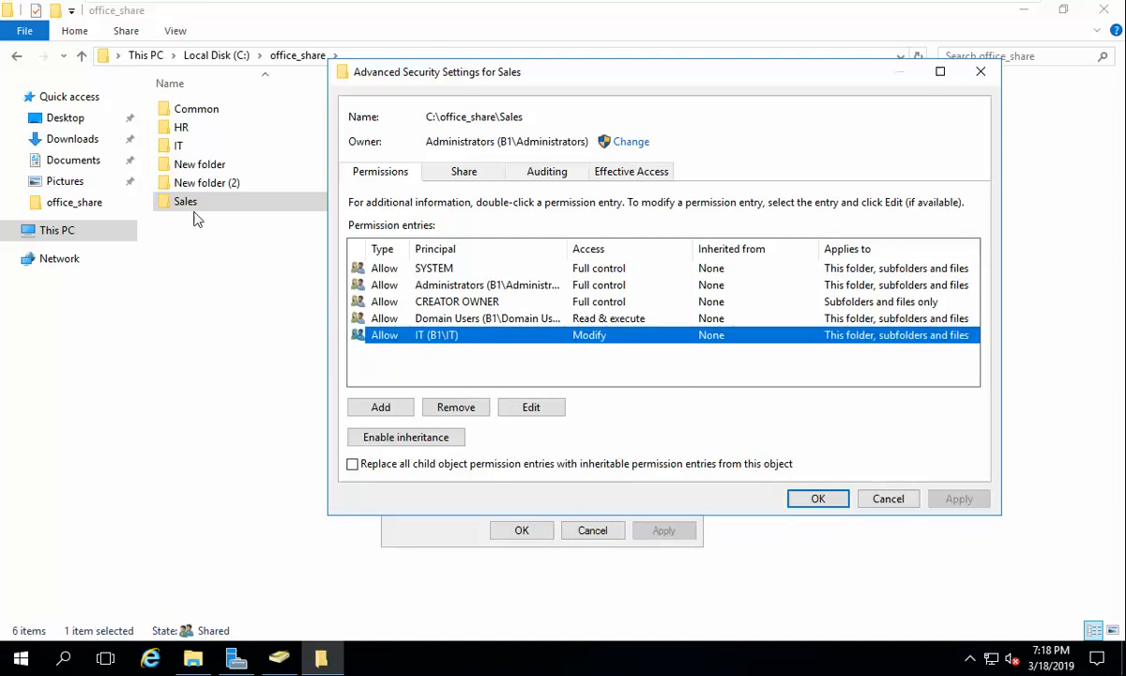
{"action": "double_click", "coordinate": [457, 338]}
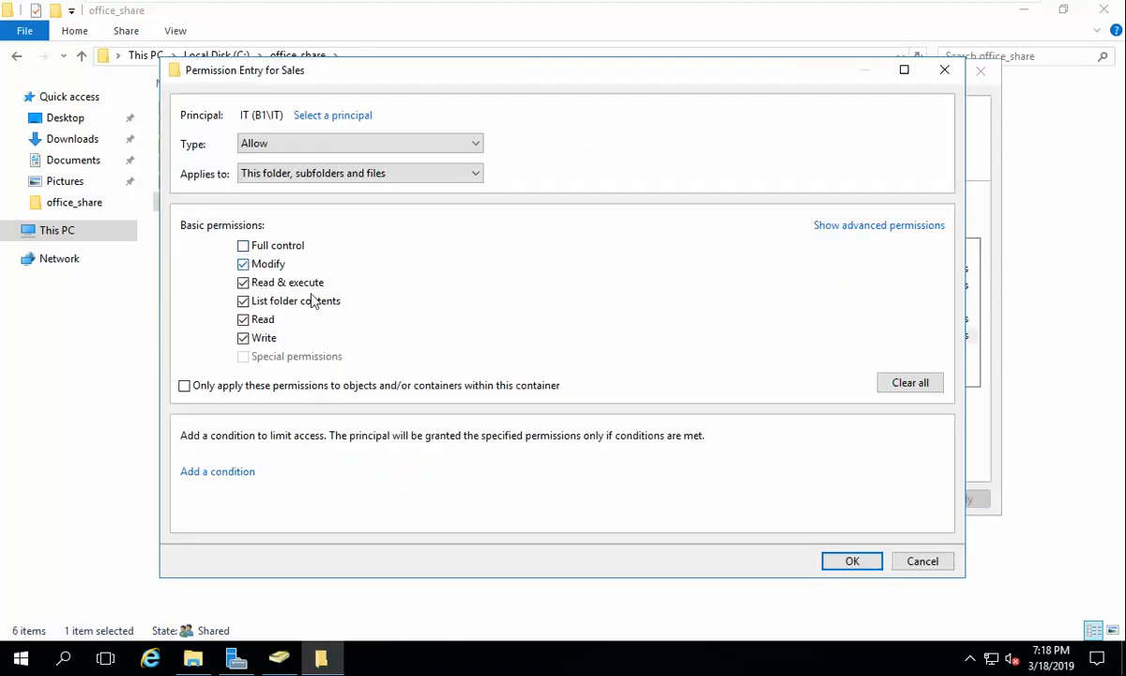
{"action": "left_click", "coordinate": [905, 385]}
{"action": "left_click", "coordinate": [922, 561]}
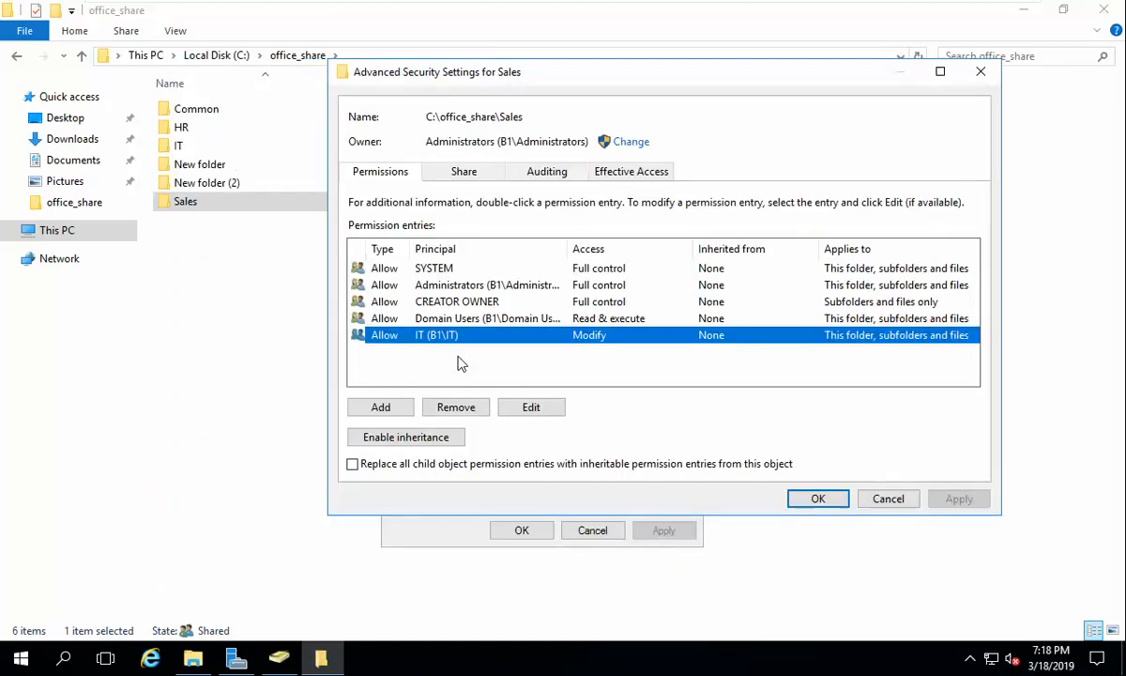
{"action": "left_click", "coordinate": [477, 404]}
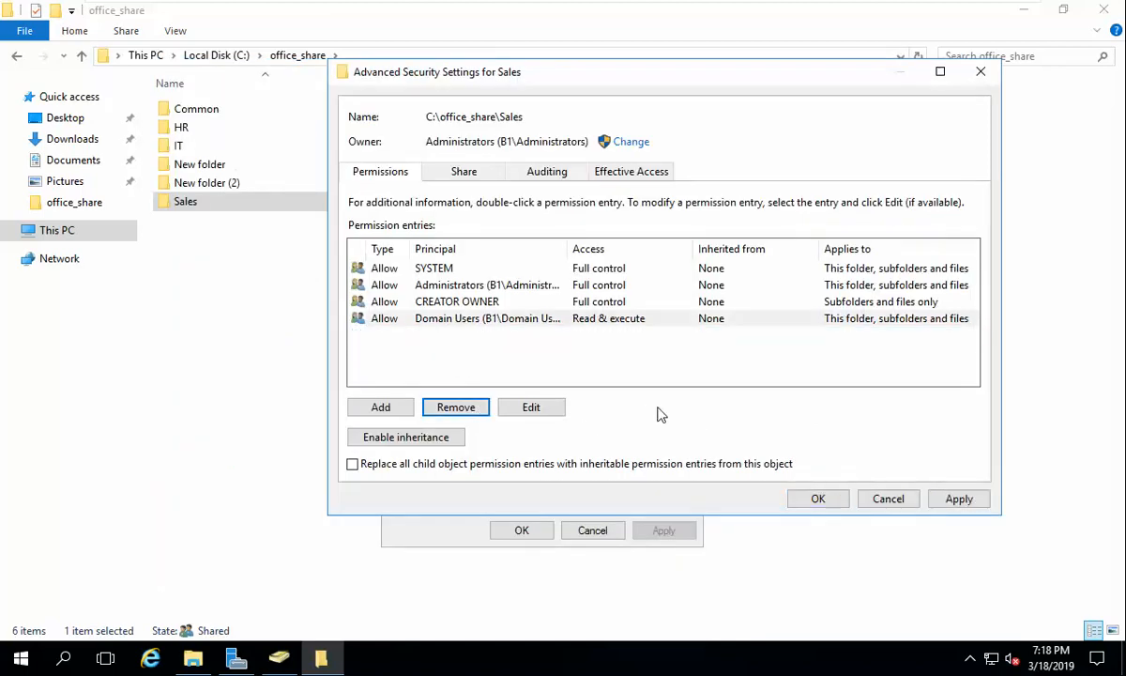
{"action": "left_click", "coordinate": [971, 502]}
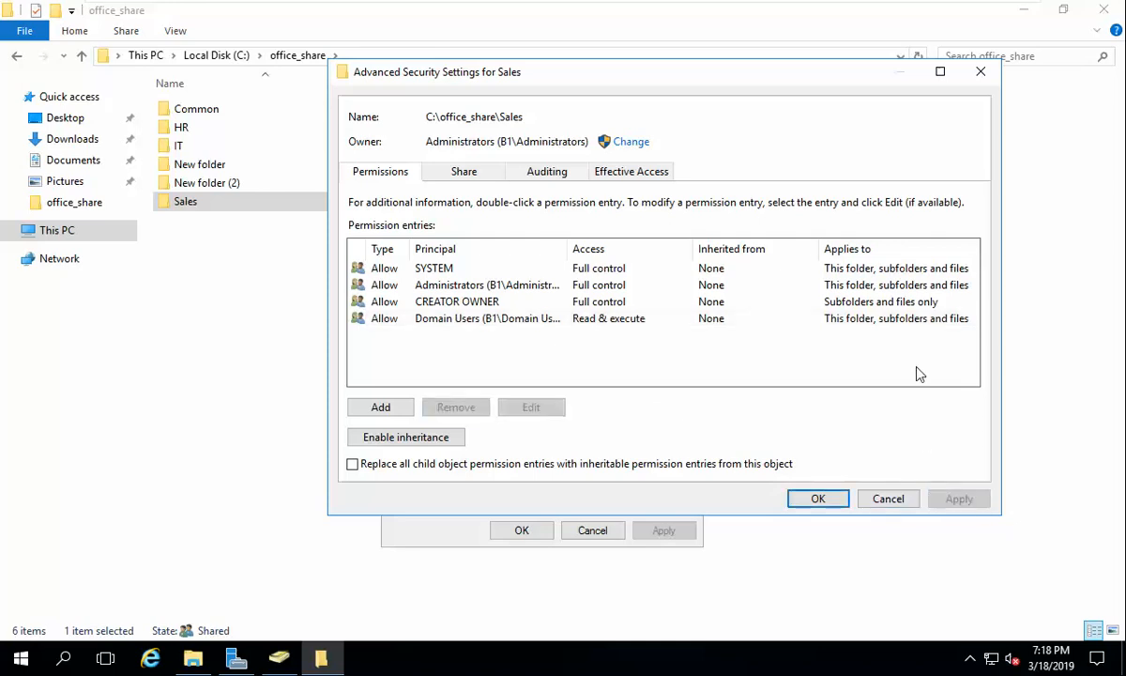
Step: Add a Sales group entry with Modify, replace child object permissions, and close advanced settings
{"action": "left_click", "coordinate": [373, 410]}
{"action": "left_click", "coordinate": [282, 116]}
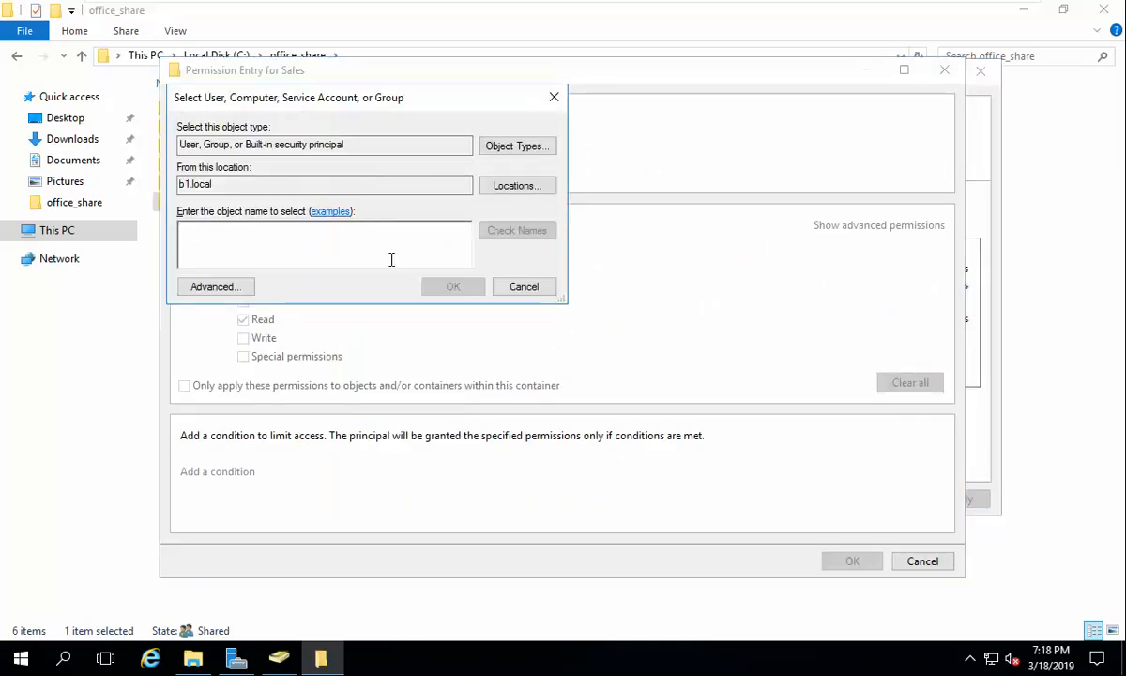
{"action": "type", "text": "sales"}
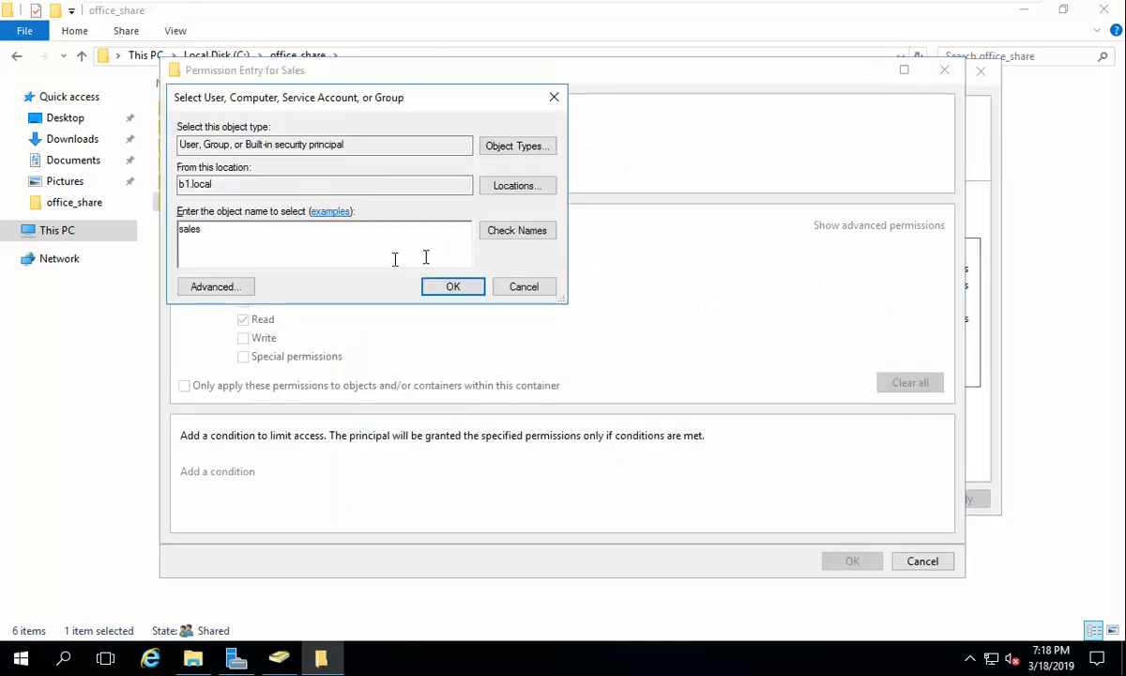
{"action": "left_click", "coordinate": [516, 233]}
{"action": "left_click", "coordinate": [454, 286]}
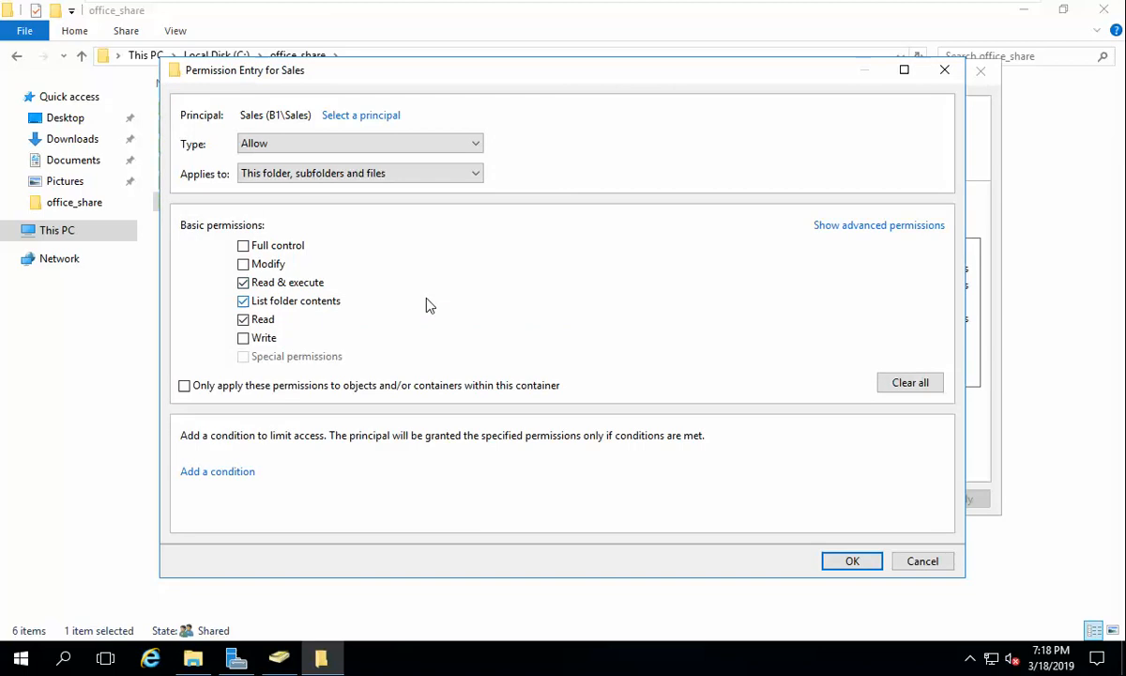
{"action": "left_click", "coordinate": [246, 264]}
{"action": "left_click", "coordinate": [854, 563]}
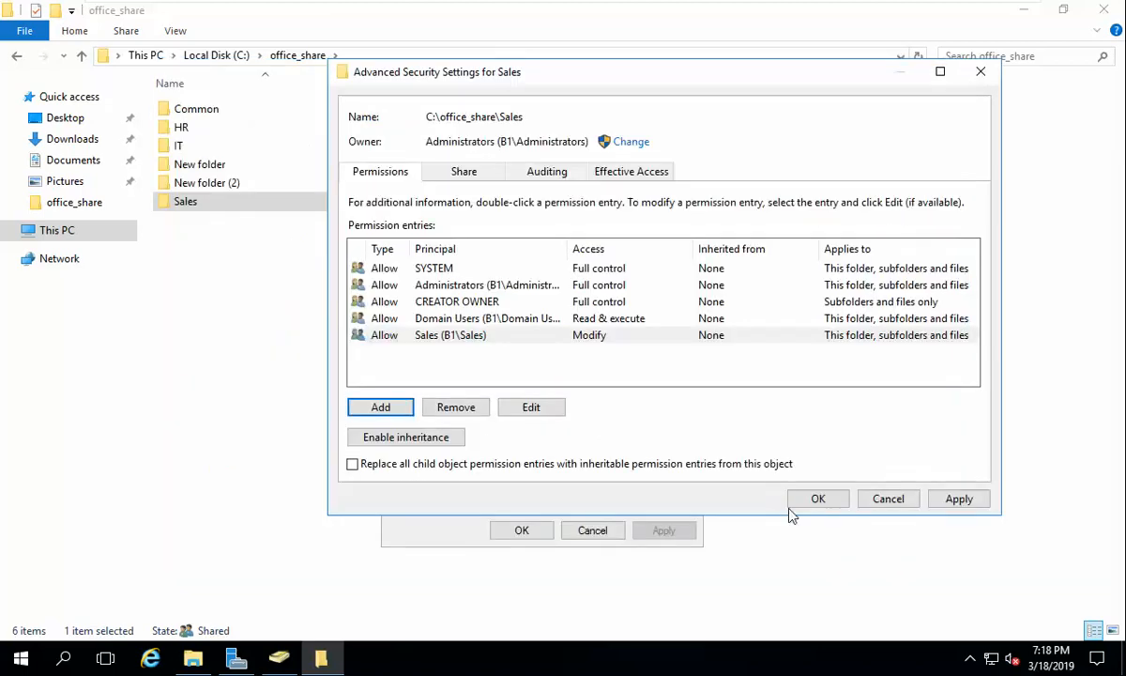
{"action": "left_click", "coordinate": [540, 464]}
{"action": "left_click", "coordinate": [958, 499]}
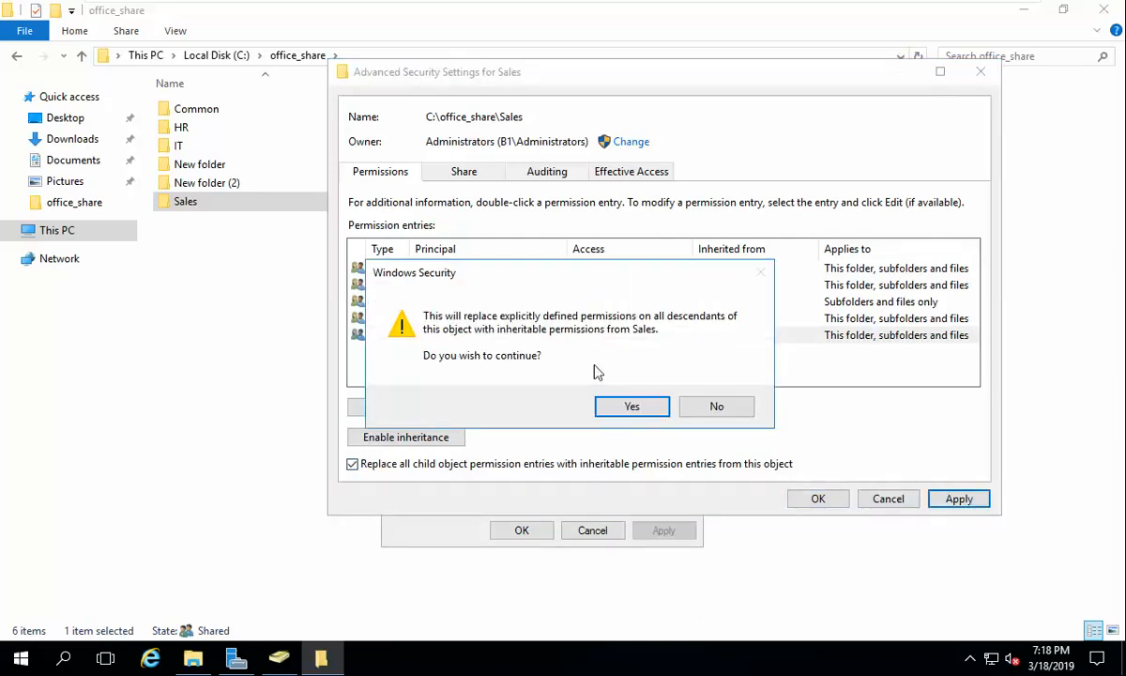
{"action": "left_click", "coordinate": [657, 411]}
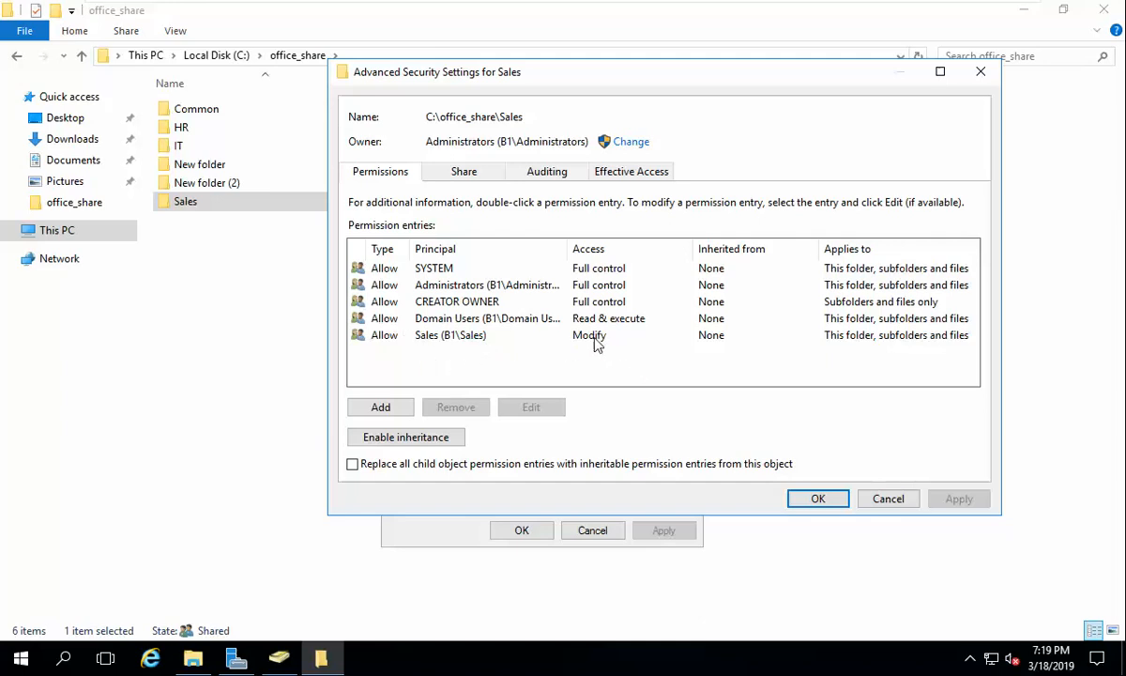
{"action": "left_click", "coordinate": [818, 501]}
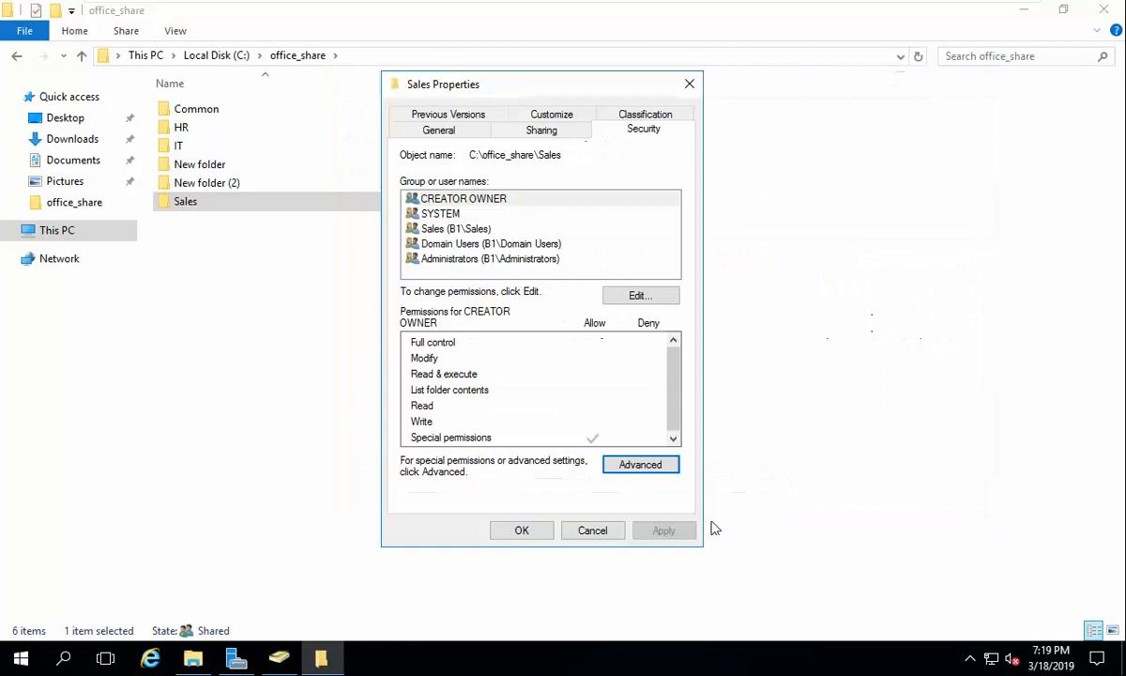
Step: Create a subfolder named Three inside the Sales folder
{"action": "left_click", "coordinate": [519, 530]}
{"action": "double_click", "coordinate": [191, 200]}
{"action": "right_click", "coordinate": [279, 243]}
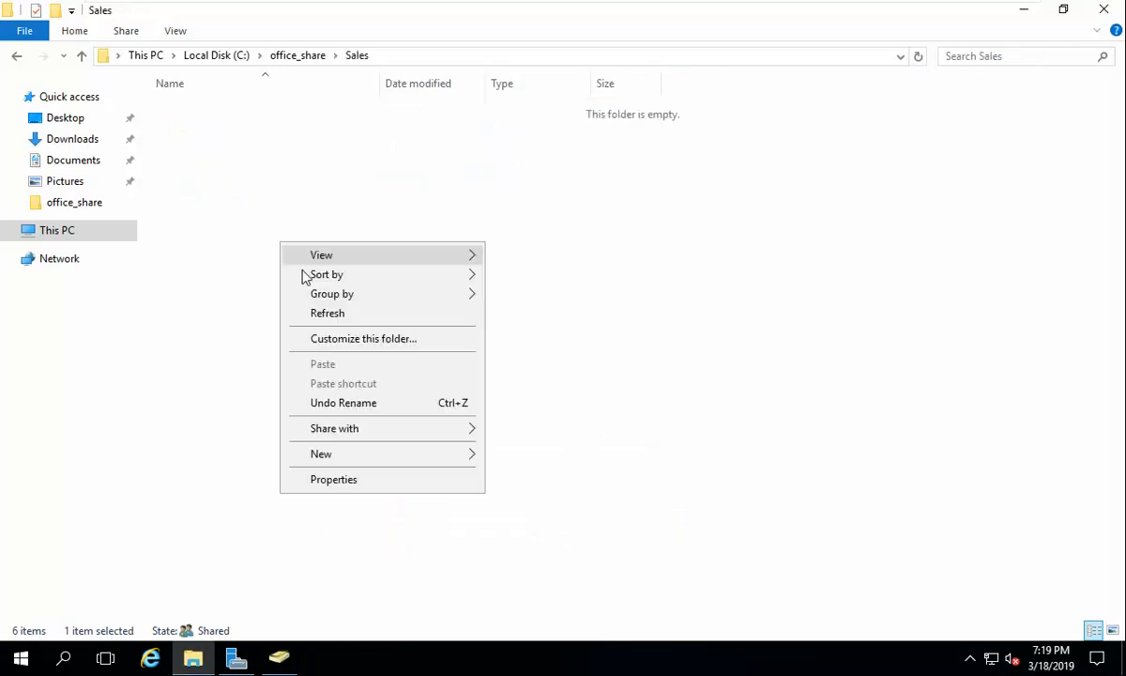
{"action": "mouse_move", "coordinate": [465, 453]}
{"action": "left_click", "coordinate": [525, 456]}
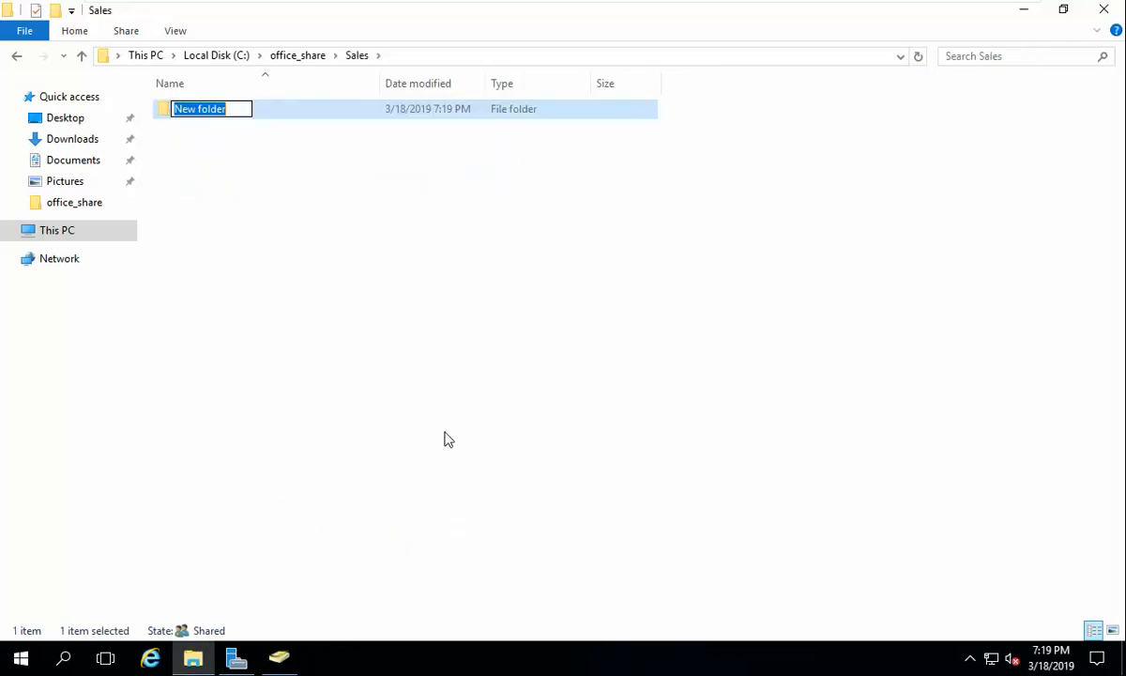
{"action": "type", "text": "Three"}
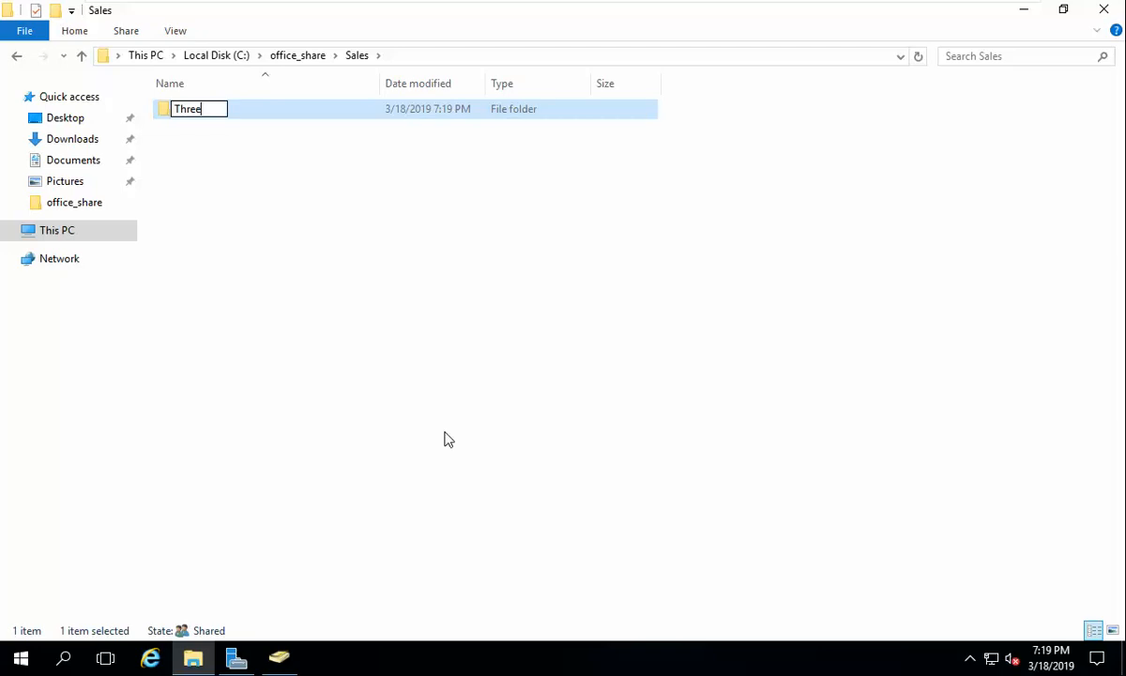
{"action": "key", "text": "Return"}
Step: Create a second subfolder named Four inside Sales
{"action": "right_click", "coordinate": [319, 218]}
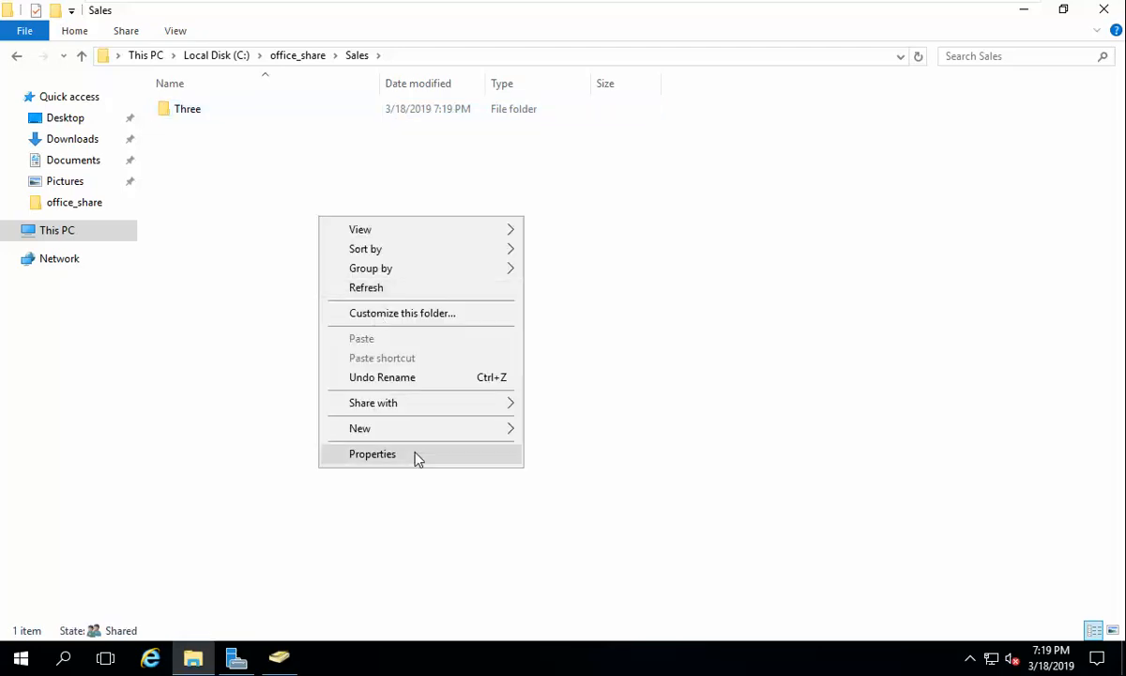
{"action": "mouse_move", "coordinate": [466, 440]}
{"action": "left_click", "coordinate": [601, 435]}
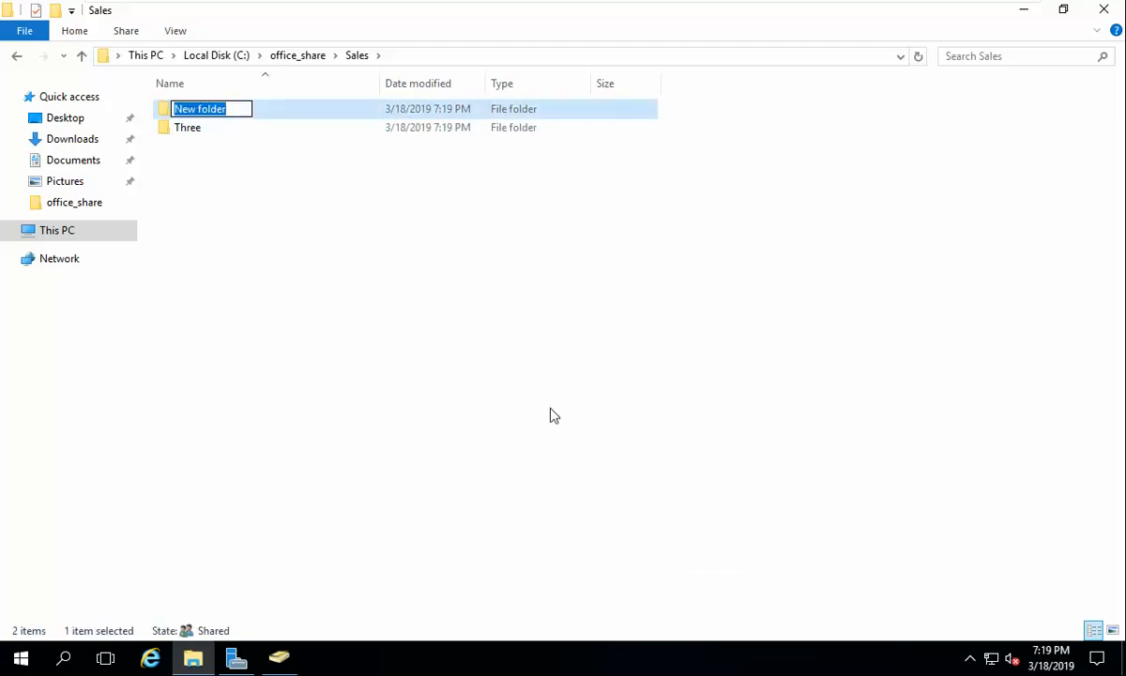
{"action": "type", "text": "Four"}
{"action": "key", "text": "Return"}
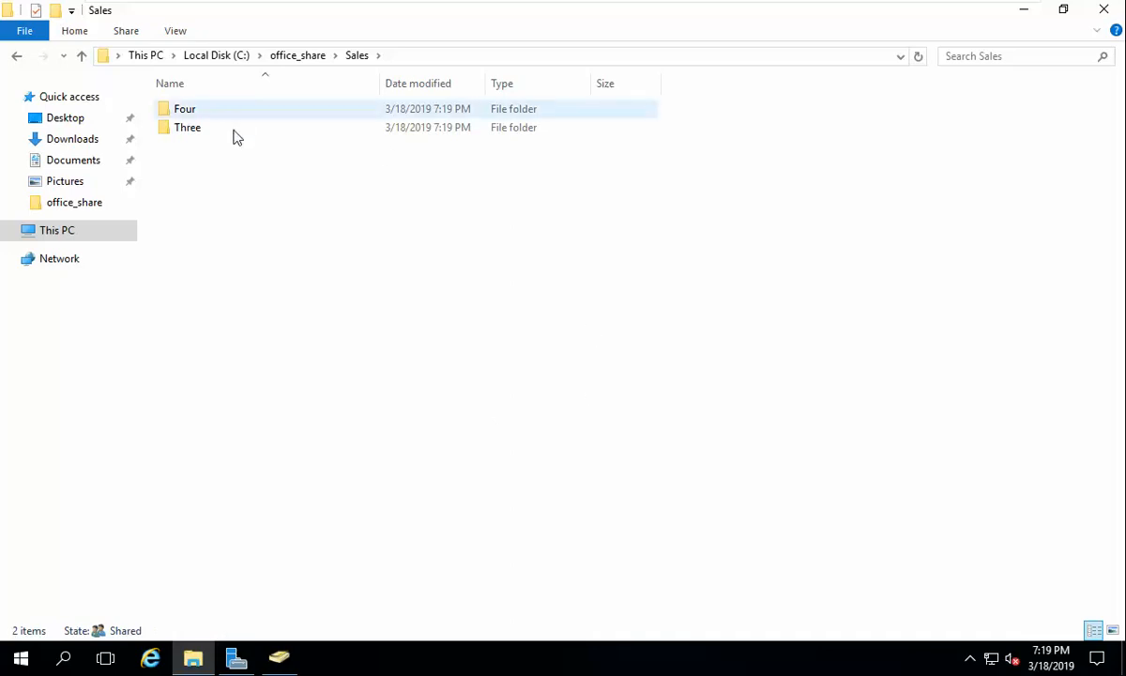
Step: Review the Three folder's advanced security permissions, then switch to the Windows 7 B1 machine
{"action": "right_click", "coordinate": [183, 129]}
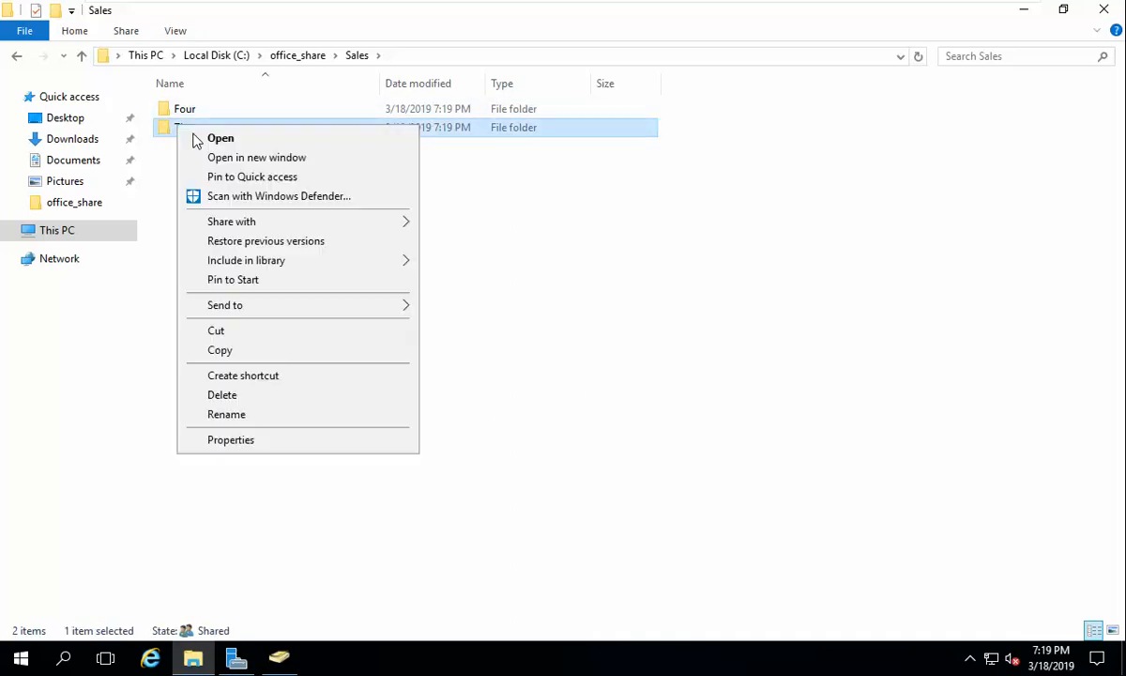
{"action": "left_click", "coordinate": [282, 439]}
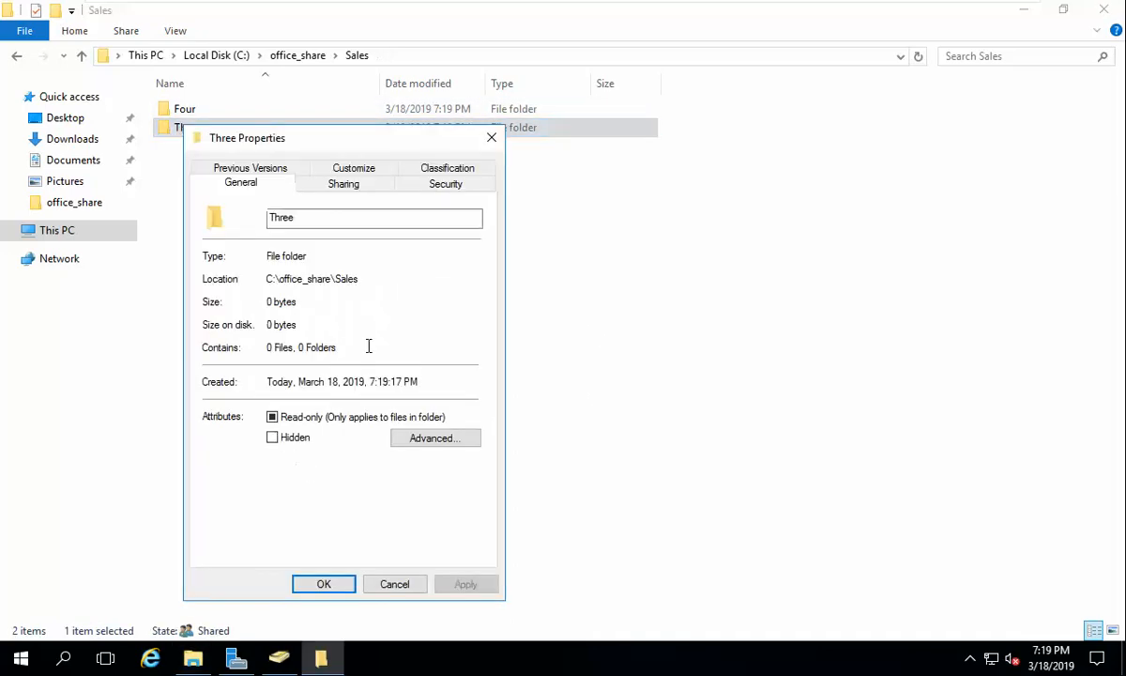
{"action": "left_click", "coordinate": [445, 184]}
{"action": "left_click", "coordinate": [464, 517]}
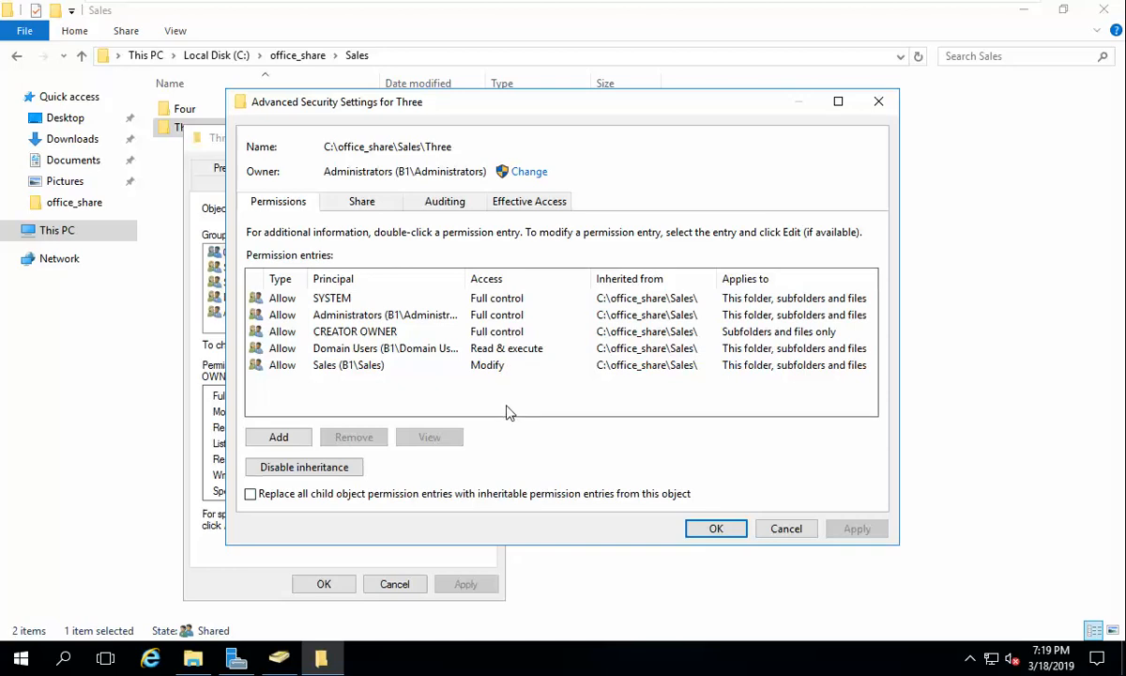
{"action": "left_click", "coordinate": [736, 531]}
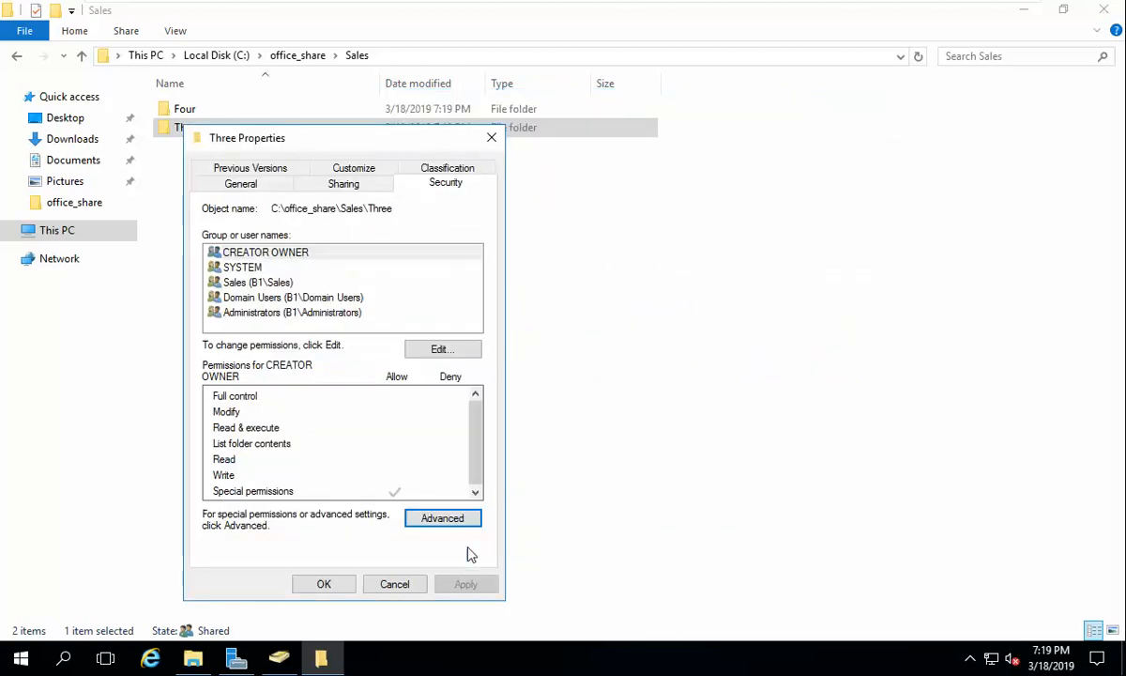
{"action": "left_click", "coordinate": [328, 584]}
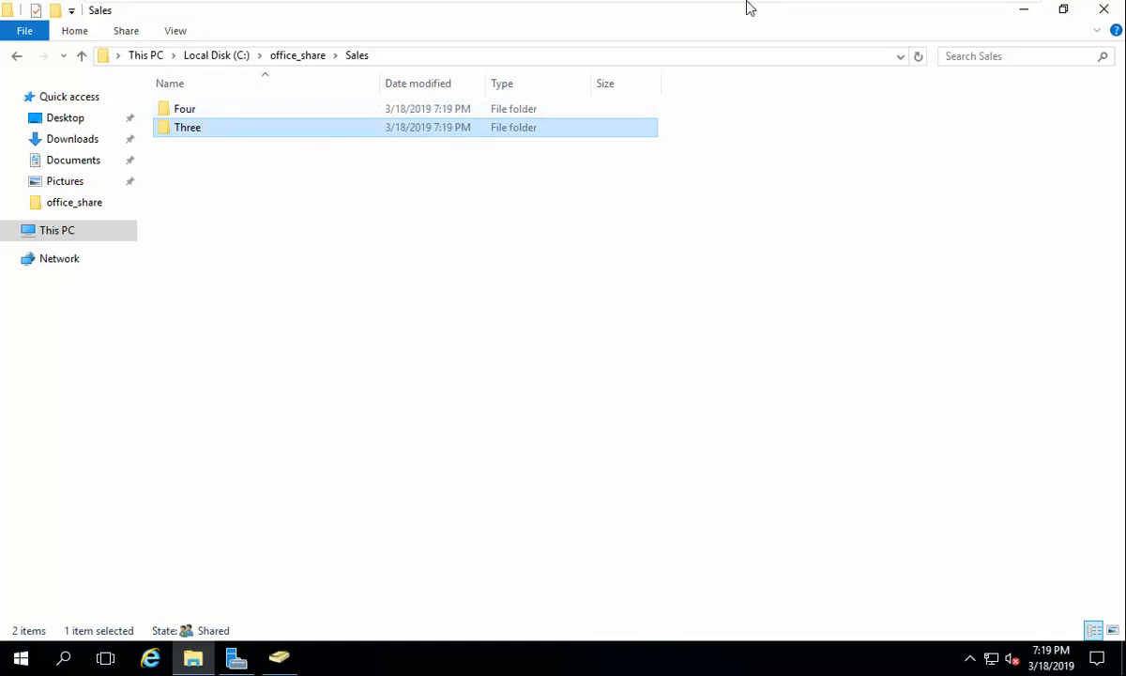
{"action": "mouse_move", "coordinate": [764, 5]}
{"action": "left_click", "coordinate": [689, 18]}
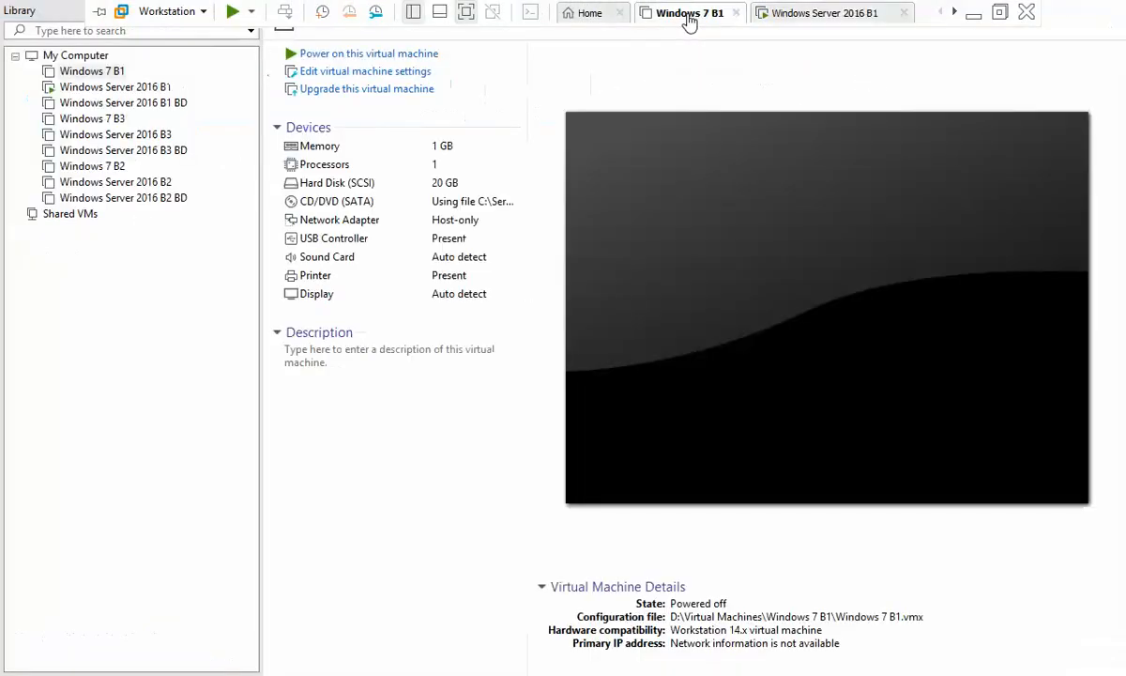
Step: Power on the Windows 7 B1 virtual machine
{"action": "left_click", "coordinate": [427, 54]}
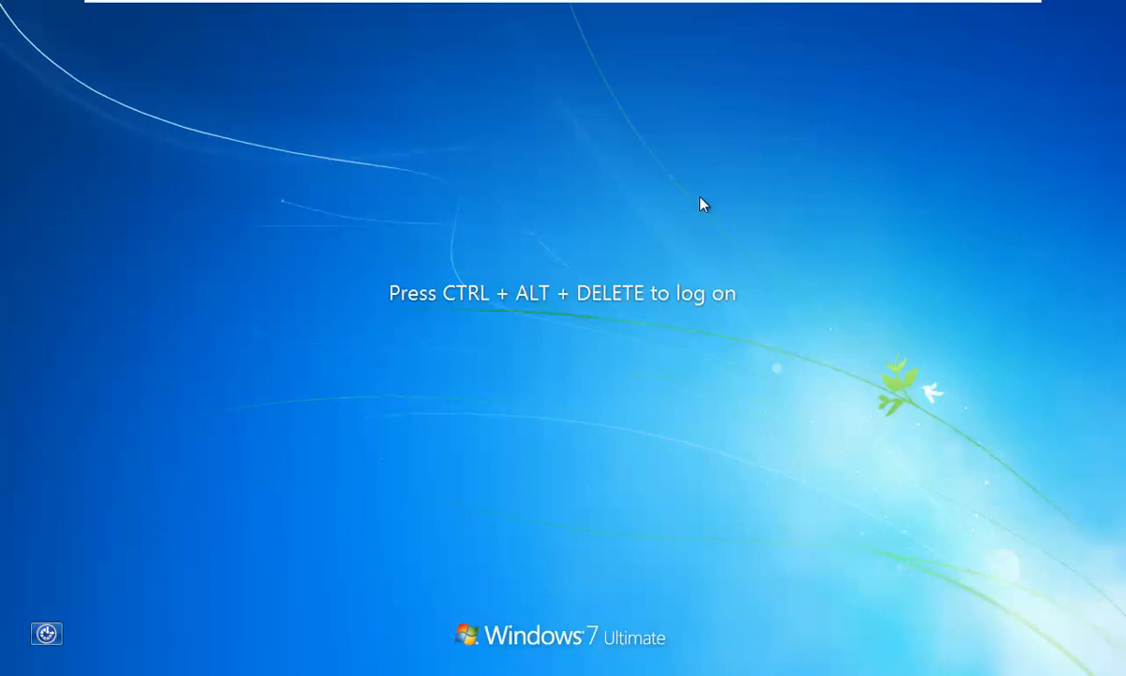
Step: Log on to the B1 domain as domain user three with its password
{"action": "key", "text": "ctrl+alt+Delete"}
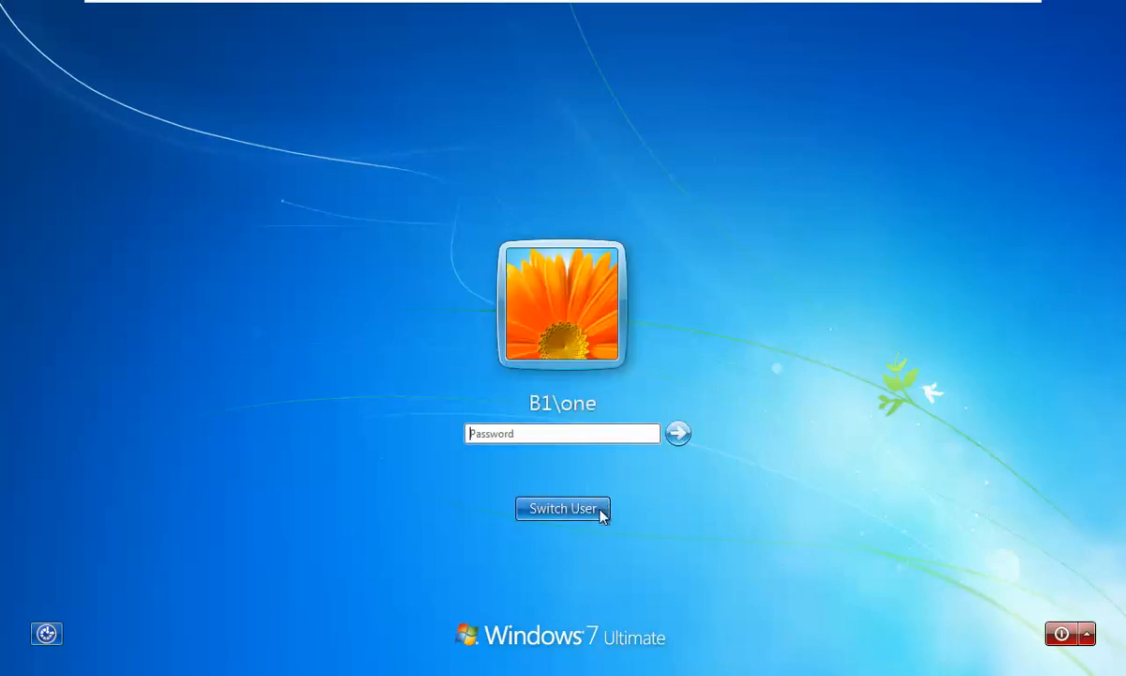
{"action": "left_click", "coordinate": [599, 508]}
{"action": "left_click", "coordinate": [646, 405]}
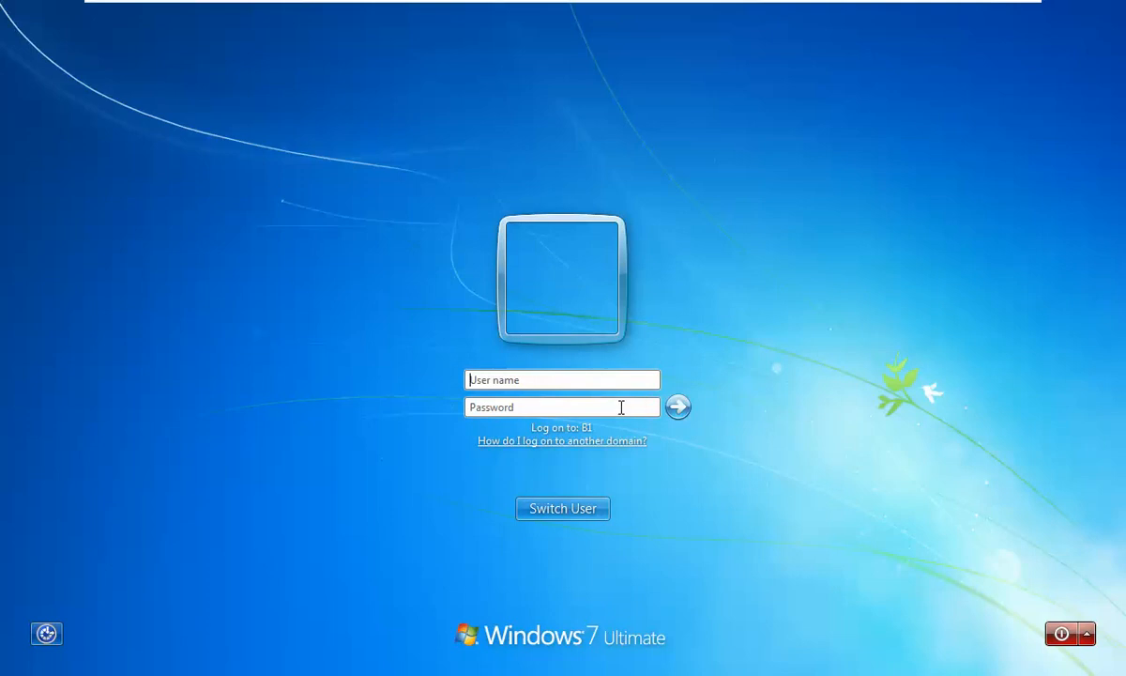
{"action": "type", "text": "three"}
{"action": "key", "text": "Tab"}
{"action": "type", "text": "••"}
{"action": "key", "text": "Return"}
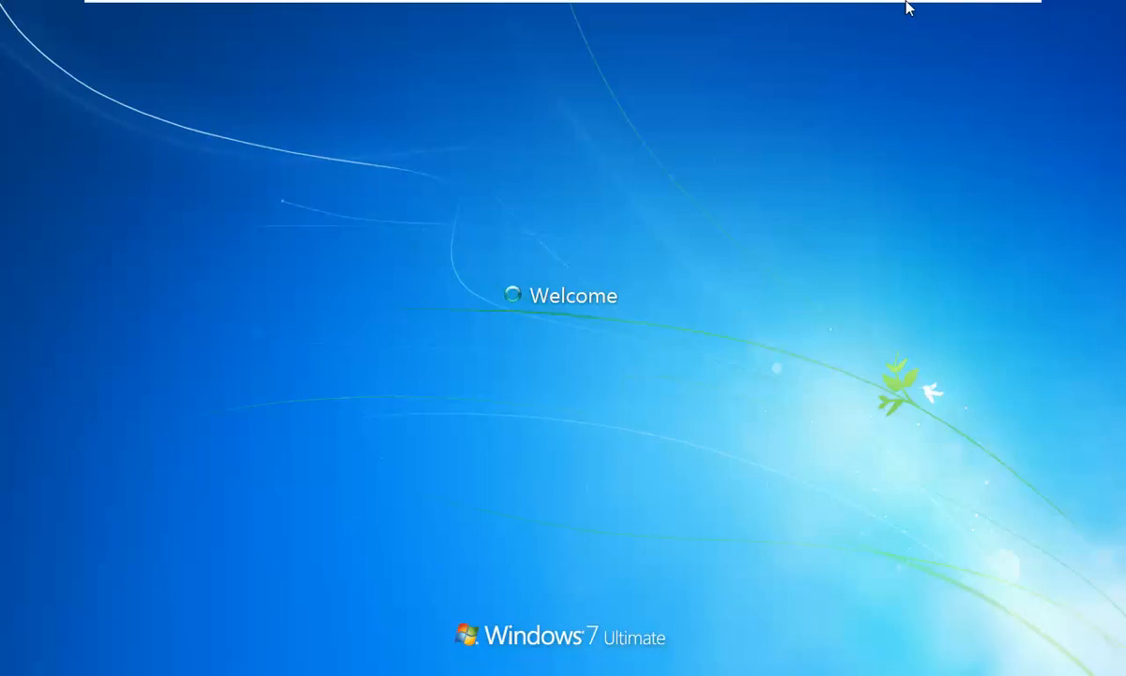
Step: Check Server Manager on Server 2016 B1, then minimise VMware and open the host's Network and Sharing Center
{"action": "mouse_move", "coordinate": [905, 5]}
{"action": "left_click", "coordinate": [845, 21]}
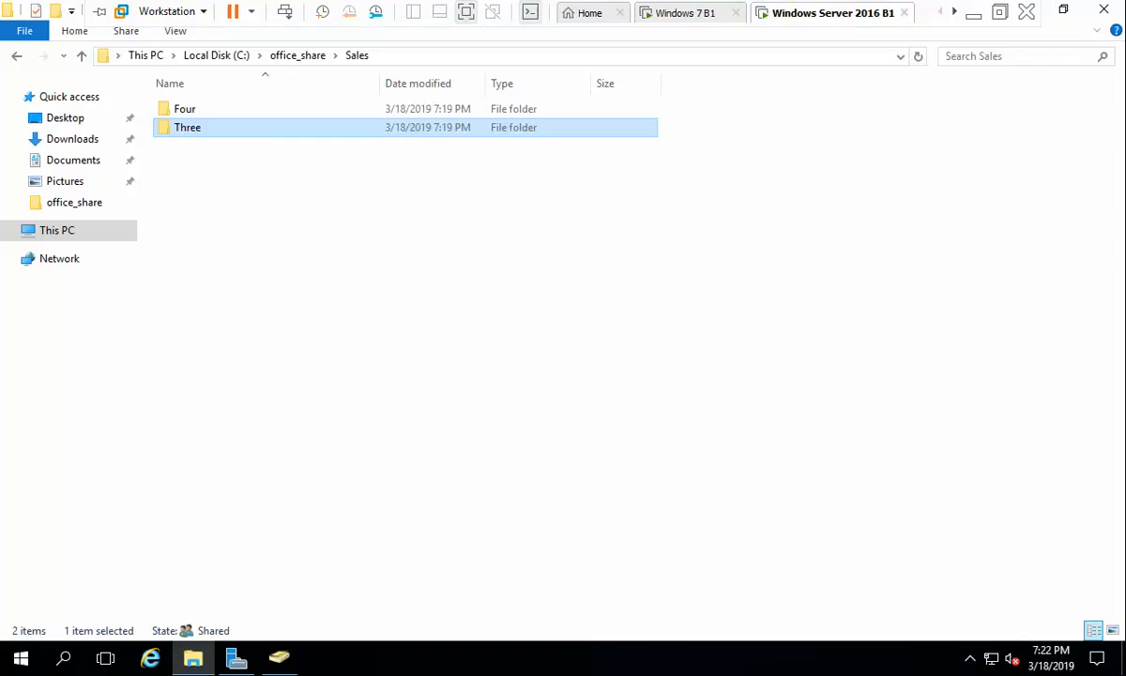
{"action": "left_click", "coordinate": [236, 659]}
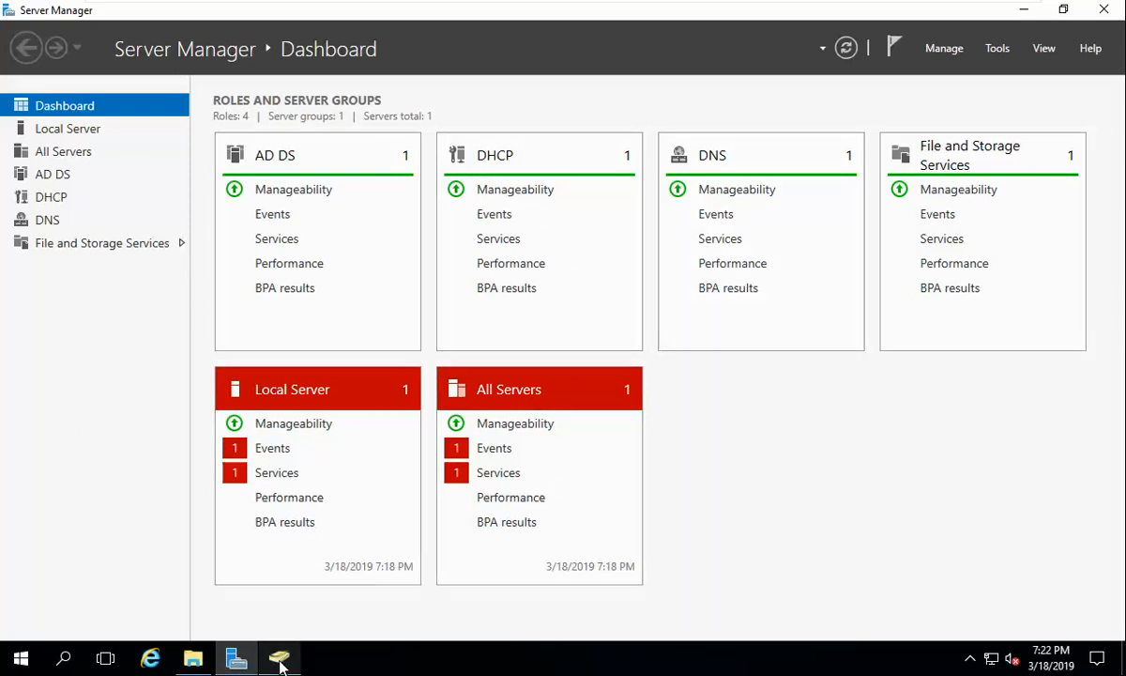
{"action": "left_click", "coordinate": [685, 13]}
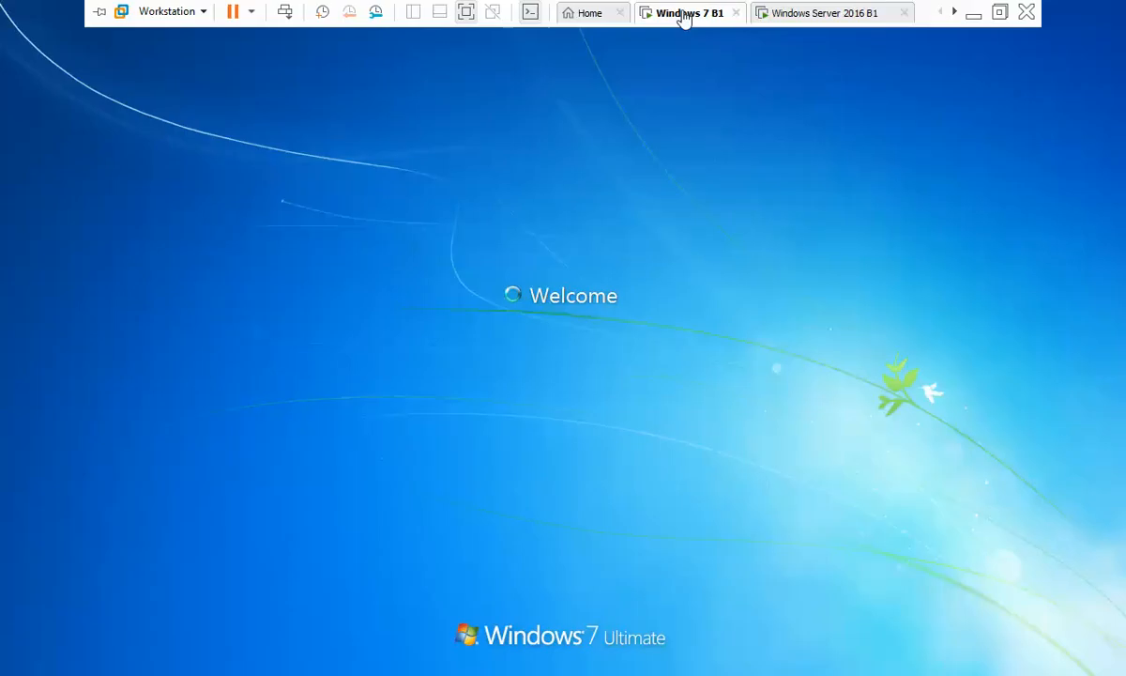
{"action": "left_click", "coordinate": [976, 15]}
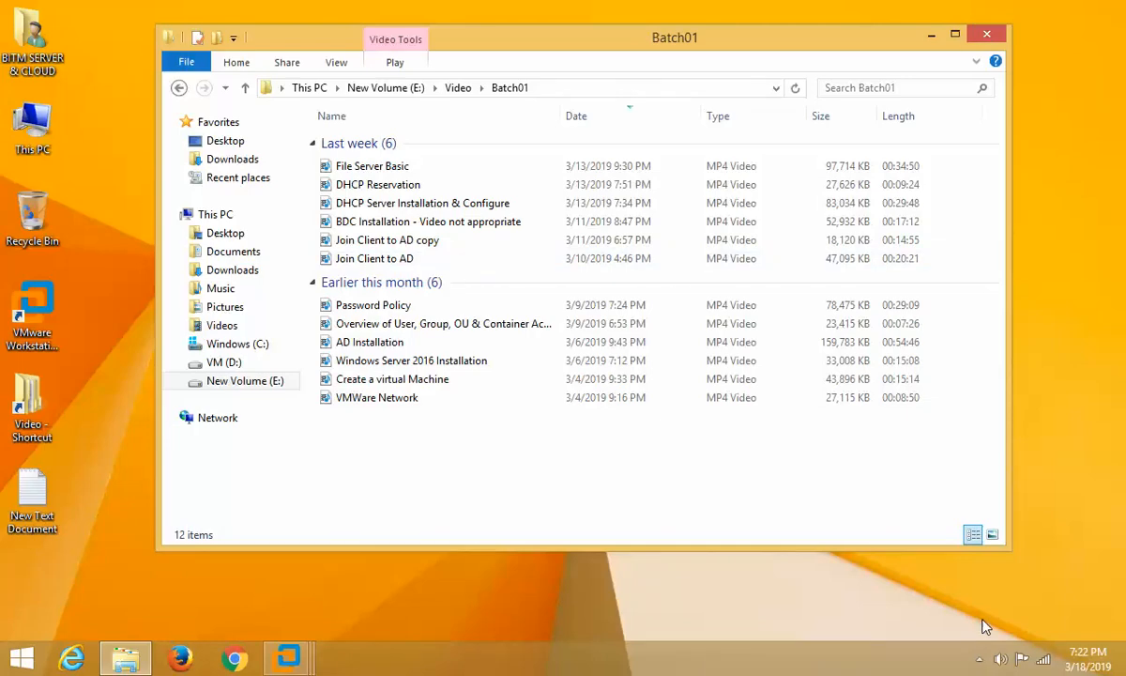
{"action": "left_click", "coordinate": [1033, 650]}
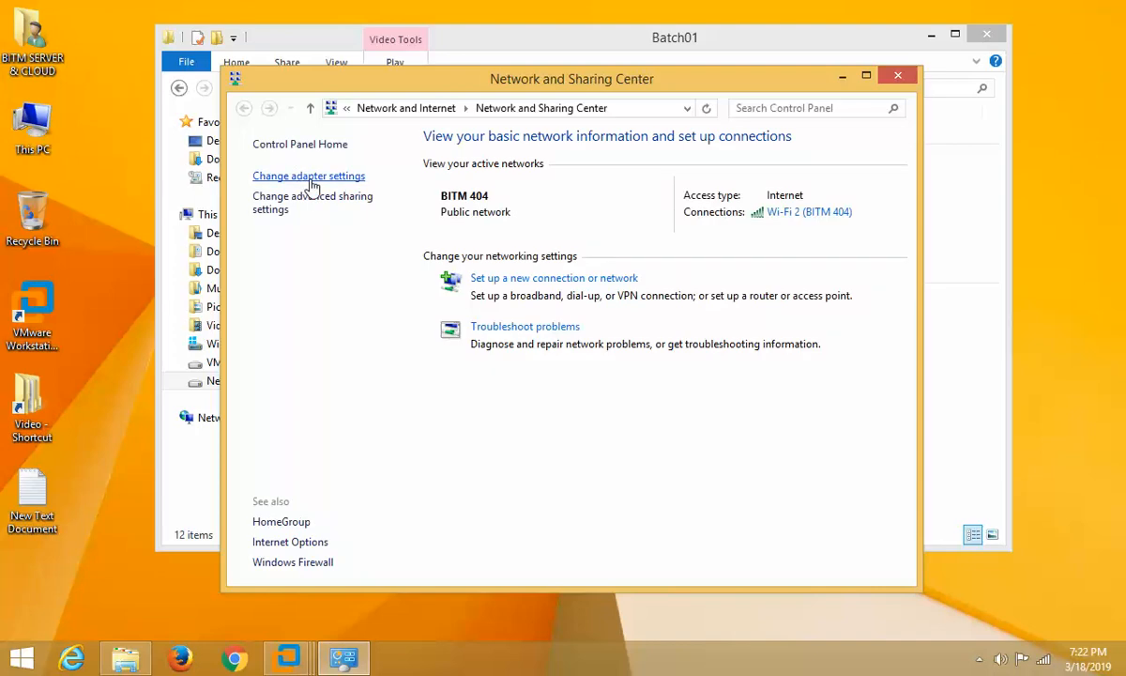
Step: View the IP address details of the host's VMnet1 adapter
{"action": "left_click", "coordinate": [297, 175]}
{"action": "double_click", "coordinate": [368, 206]}
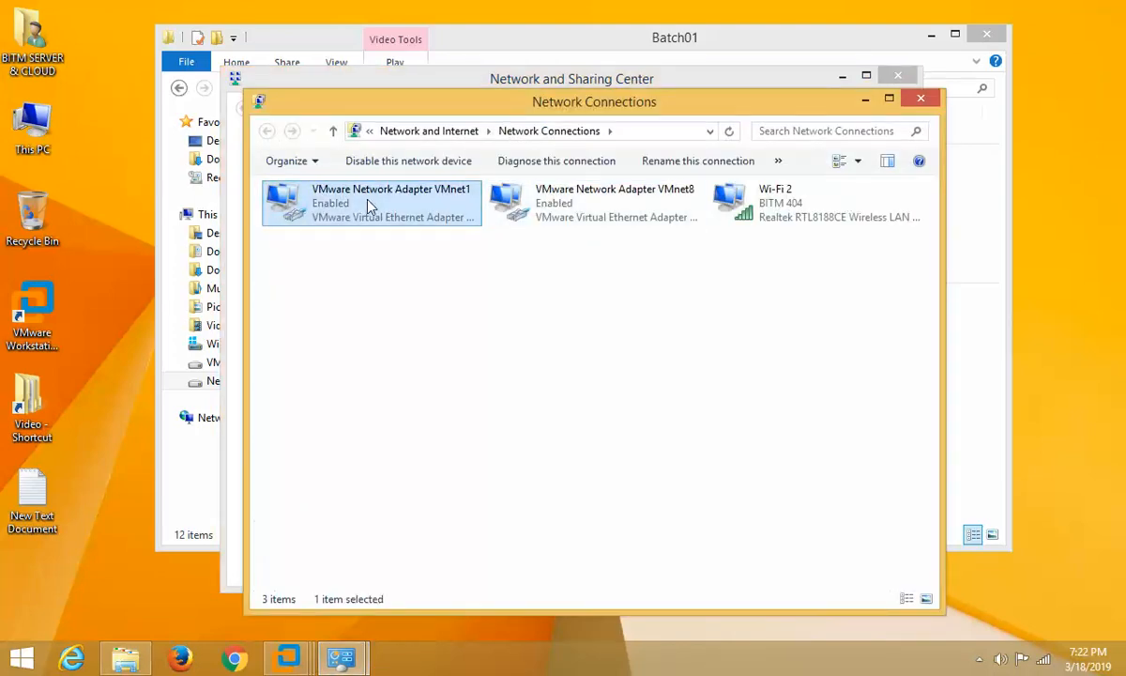
{"action": "left_click", "coordinate": [468, 319]}
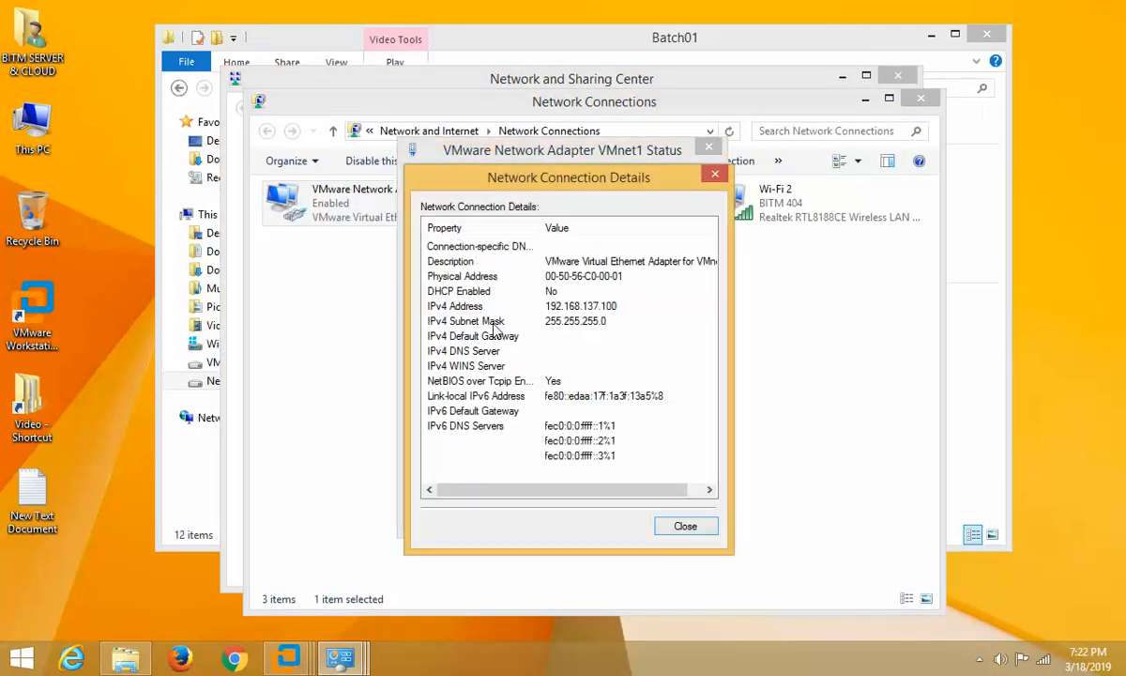
{"action": "left_click", "coordinate": [686, 526]}
{"action": "left_click", "coordinate": [680, 516]}
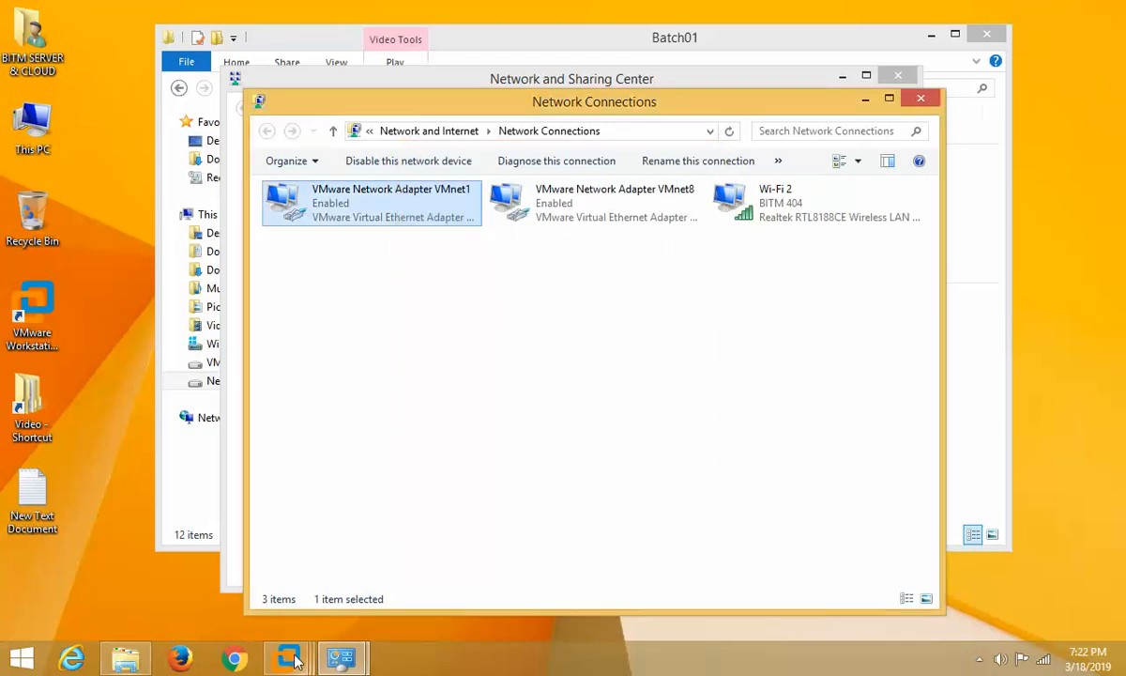
Step: On Server 2016 B1, confirm the LAN connection uses static 192.168.137.10 with DHCP off
{"action": "mouse_move", "coordinate": [288, 657]}
{"action": "mouse_move", "coordinate": [354, 553]}
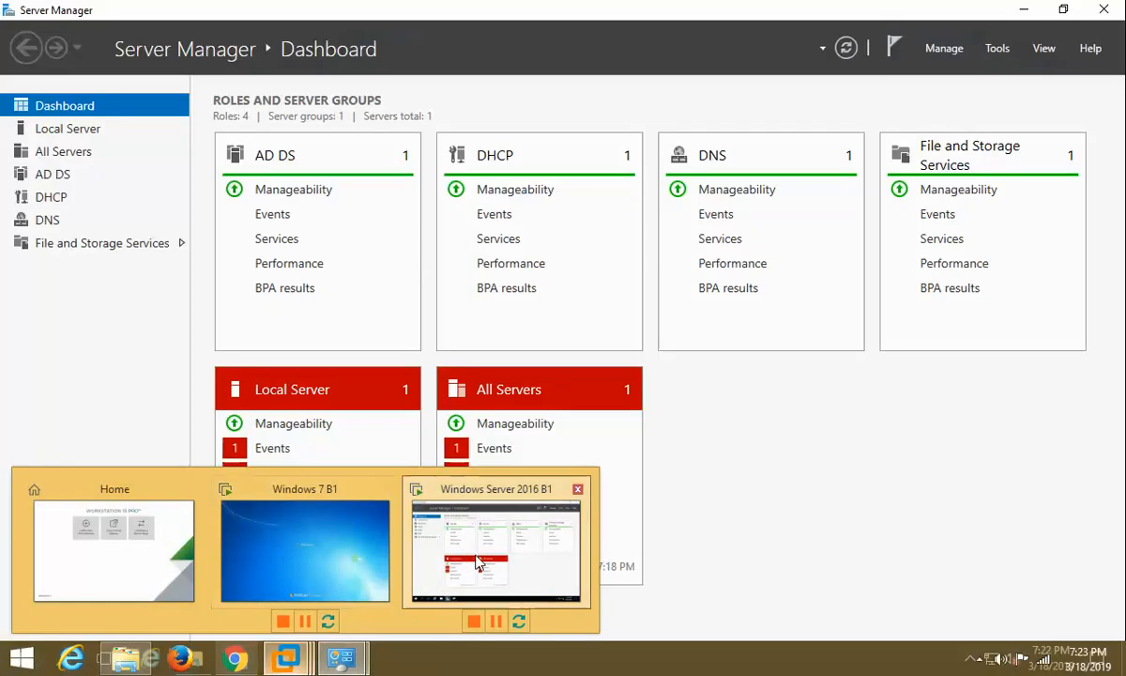
{"action": "left_click", "coordinate": [495, 551]}
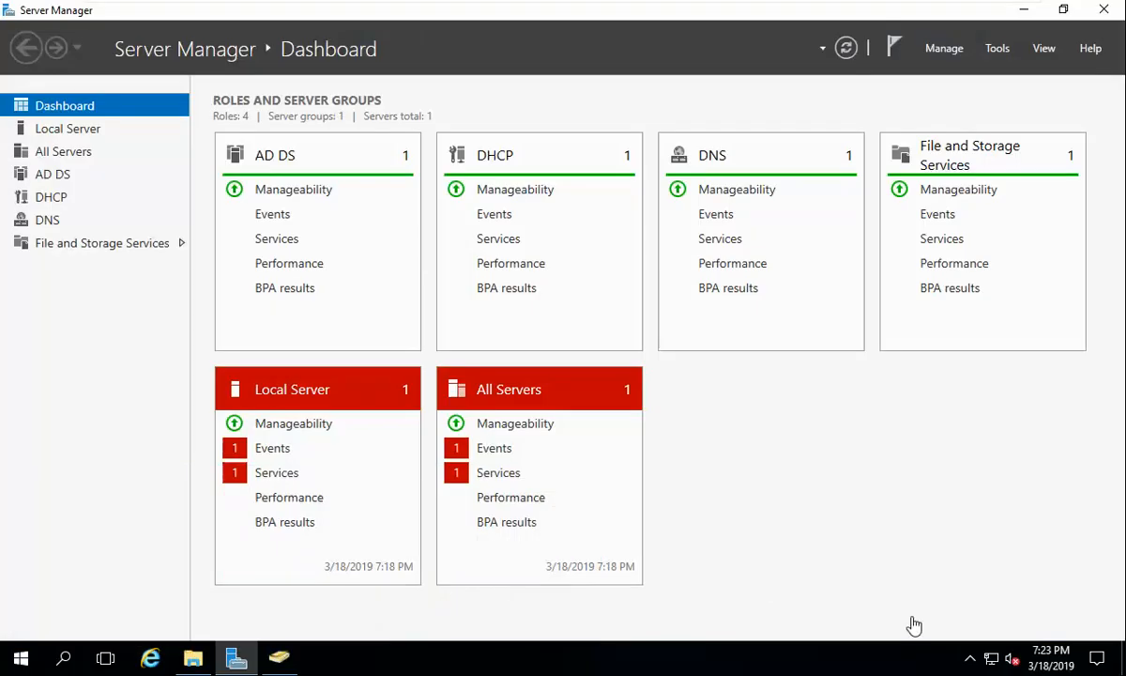
{"action": "right_click", "coordinate": [992, 661]}
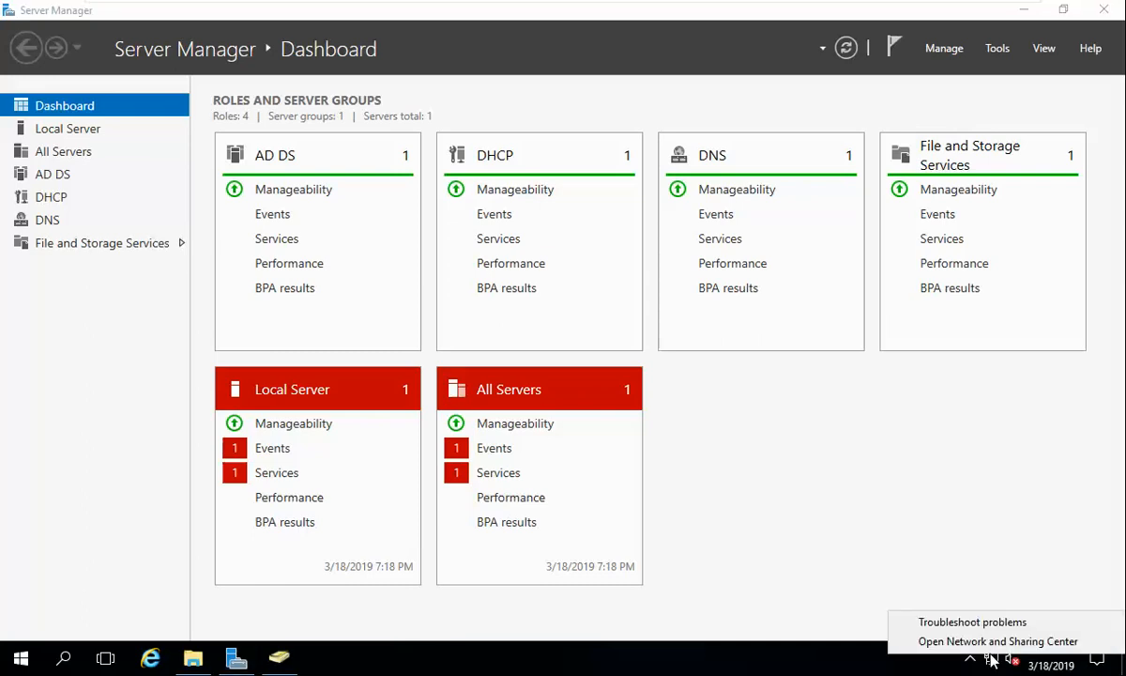
{"action": "left_click", "coordinate": [927, 608]}
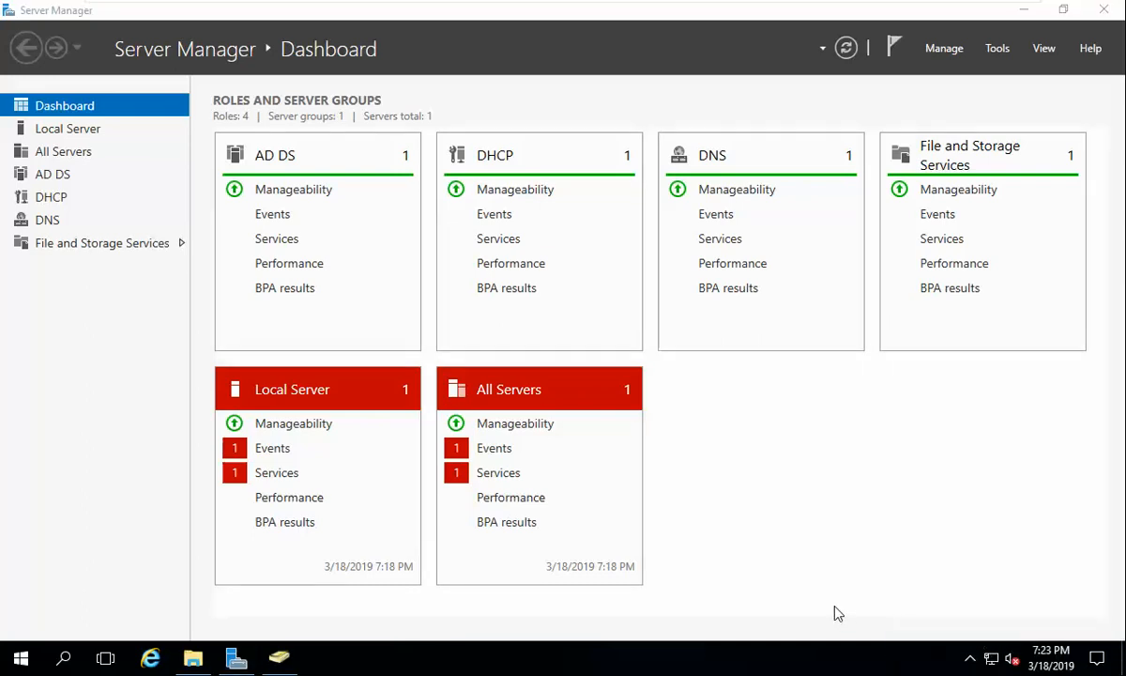
{"action": "left_click", "coordinate": [771, 287]}
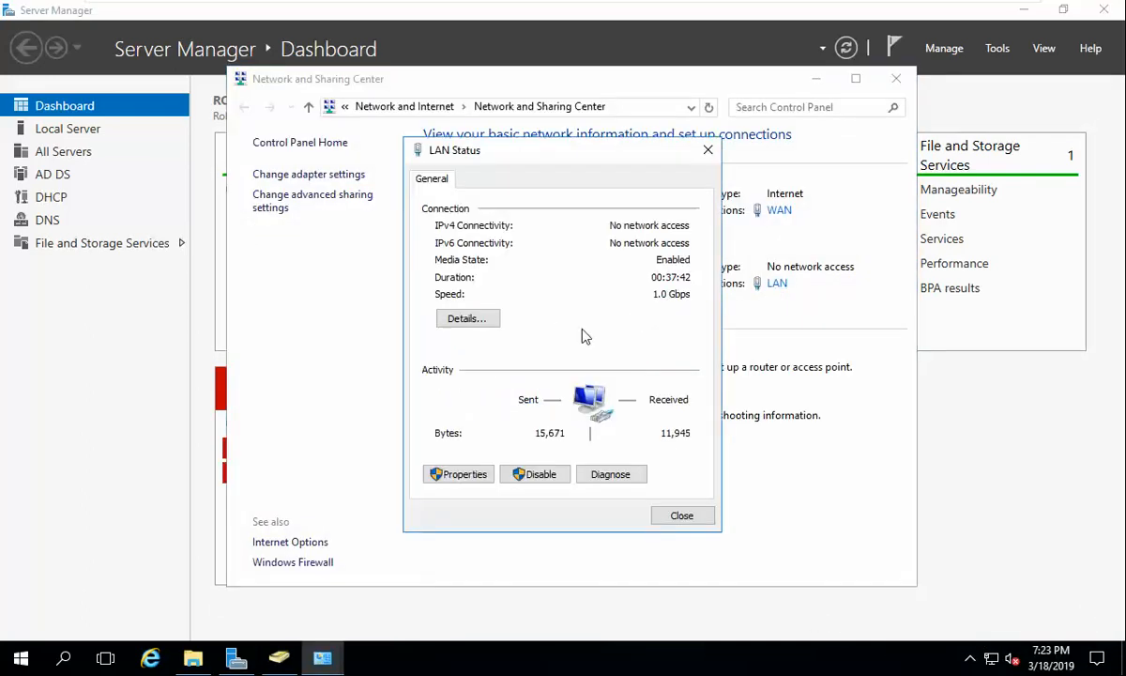
{"action": "left_click", "coordinate": [487, 317]}
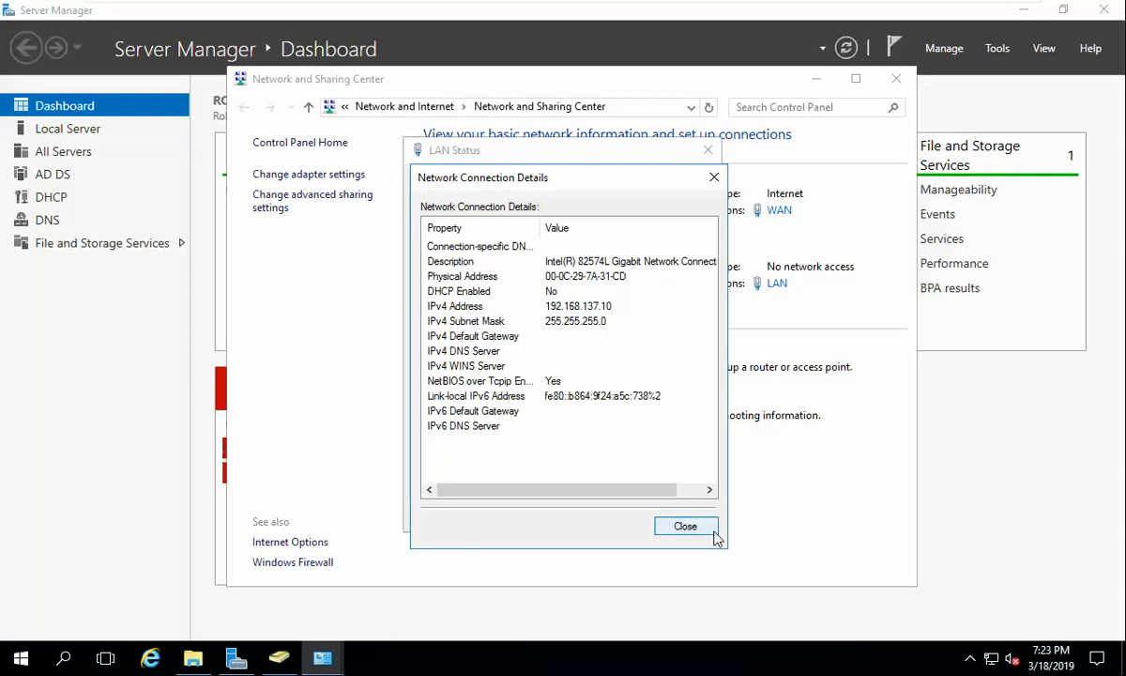
{"action": "left_click", "coordinate": [685, 525]}
{"action": "left_click", "coordinate": [676, 511]}
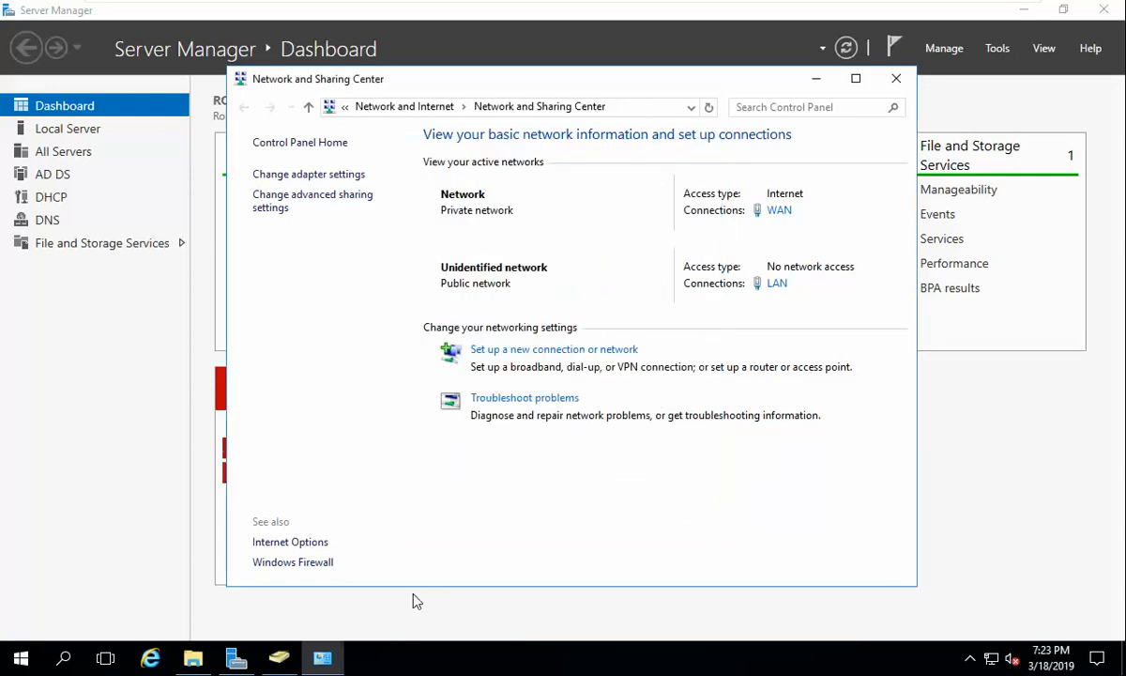
{"action": "left_click", "coordinate": [273, 659]}
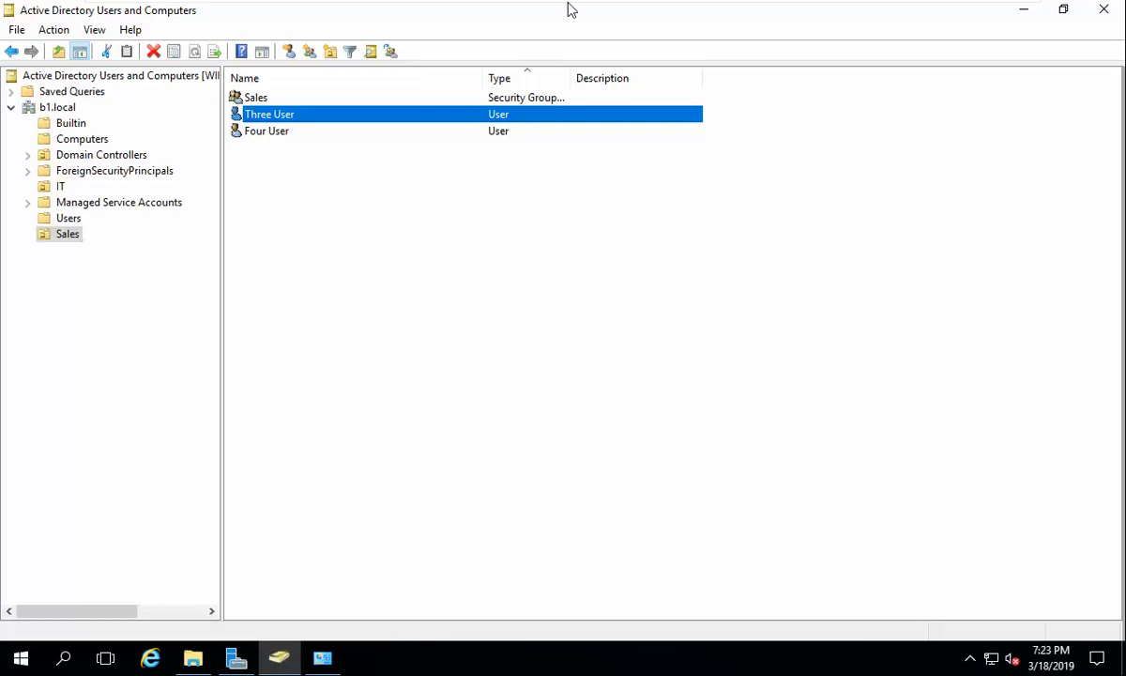
Step: Open the DHCP management console from Server Manager on Server 2016 B1
{"action": "mouse_move", "coordinate": [829, 15]}
{"action": "left_click", "coordinate": [682, 11]}
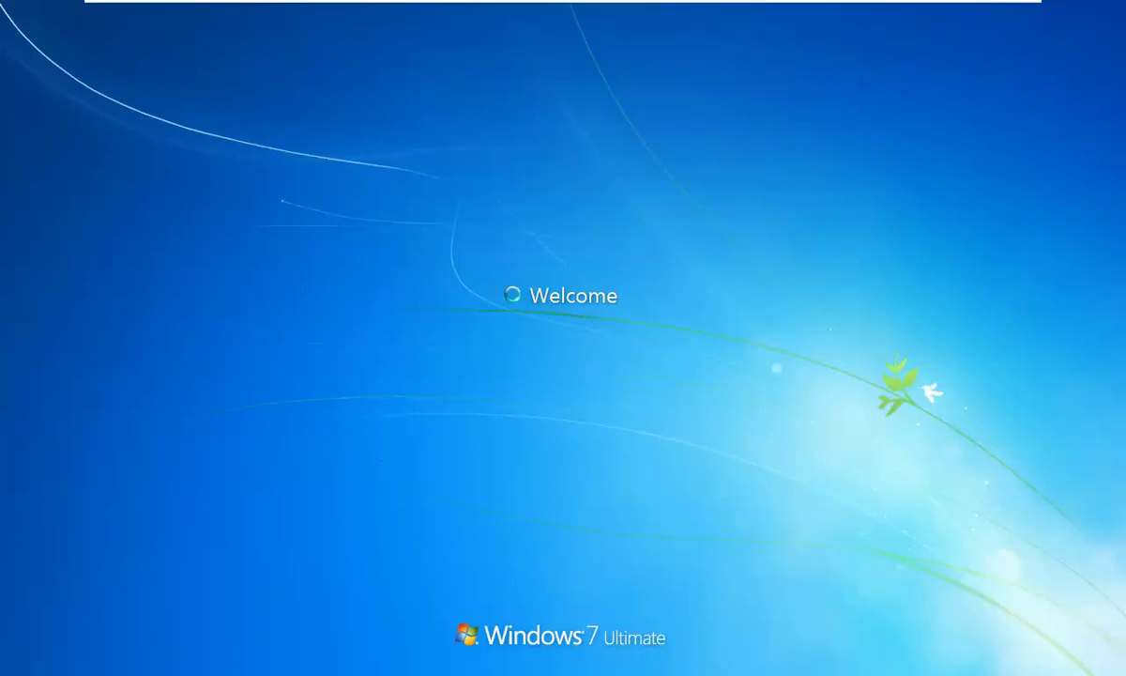
{"action": "mouse_move", "coordinate": [333, 7]}
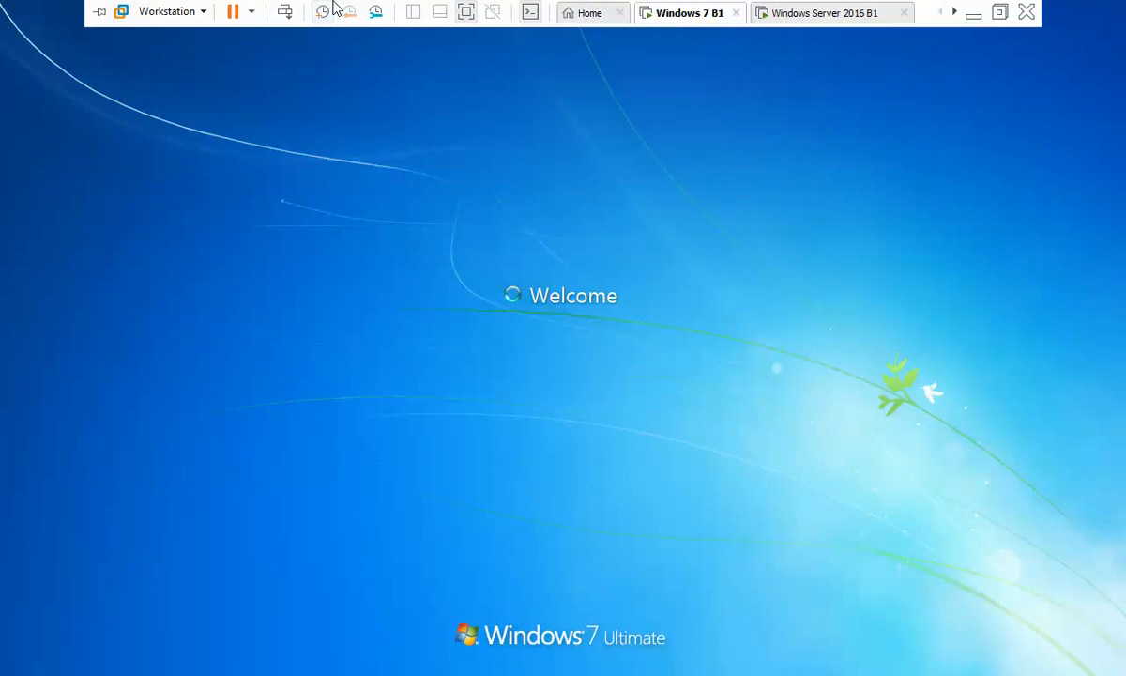
{"action": "left_click", "coordinate": [822, 13]}
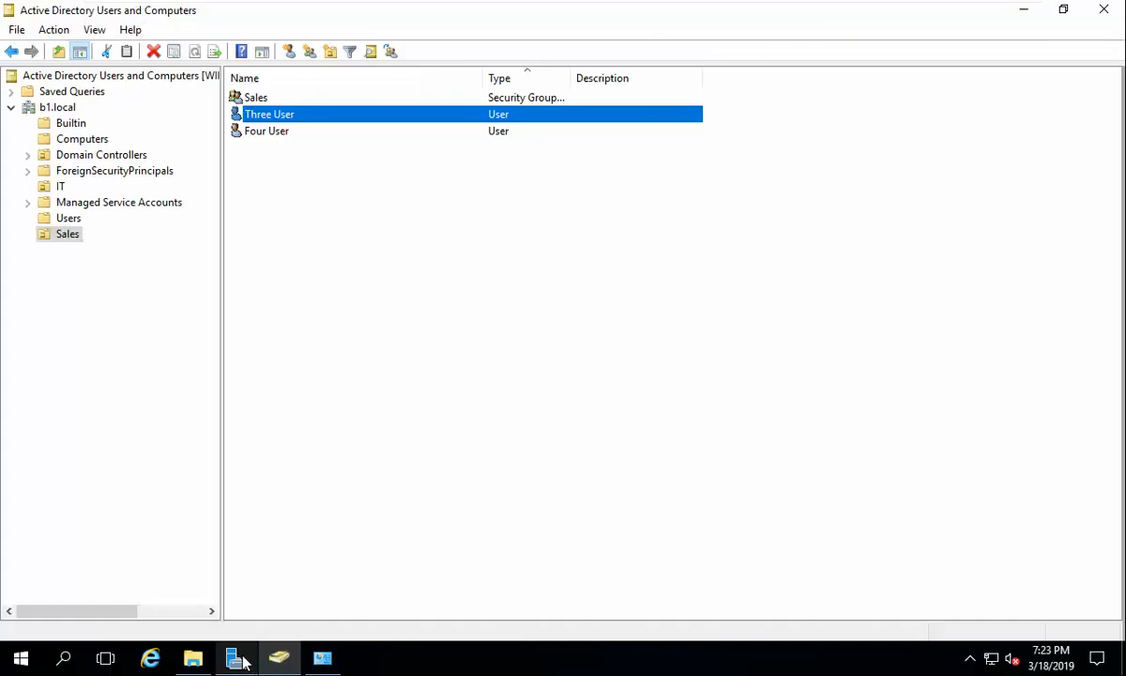
{"action": "left_click", "coordinate": [236, 659]}
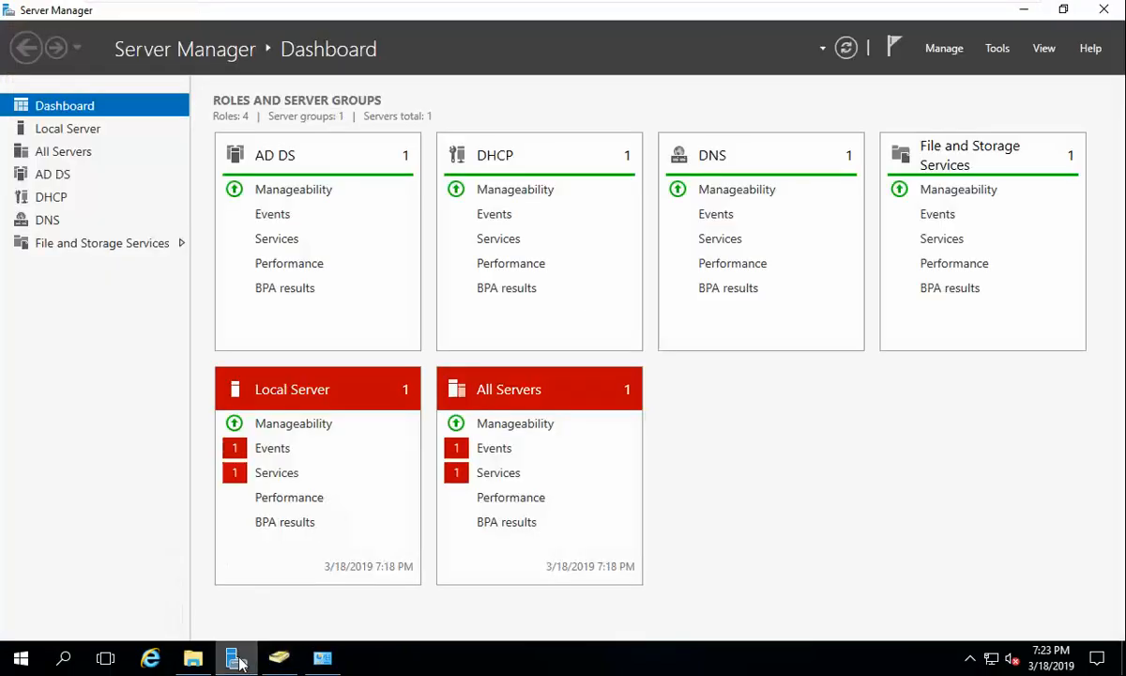
{"action": "left_click", "coordinate": [52, 197]}
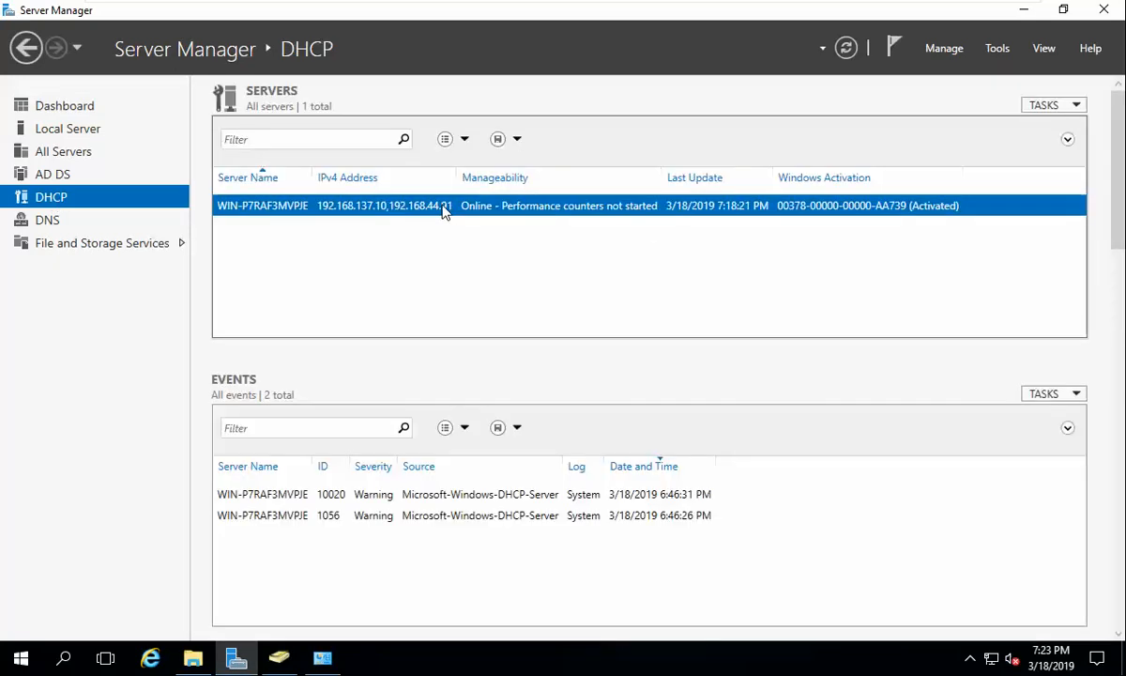
{"action": "right_click", "coordinate": [446, 209]}
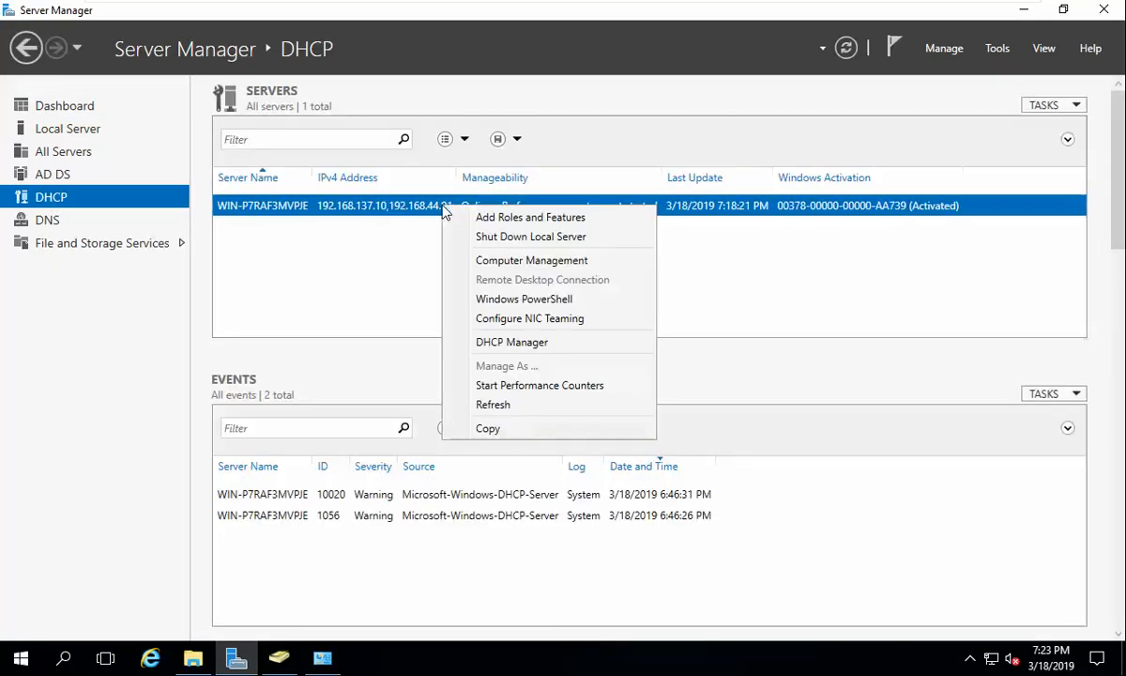
{"action": "left_click", "coordinate": [511, 347]}
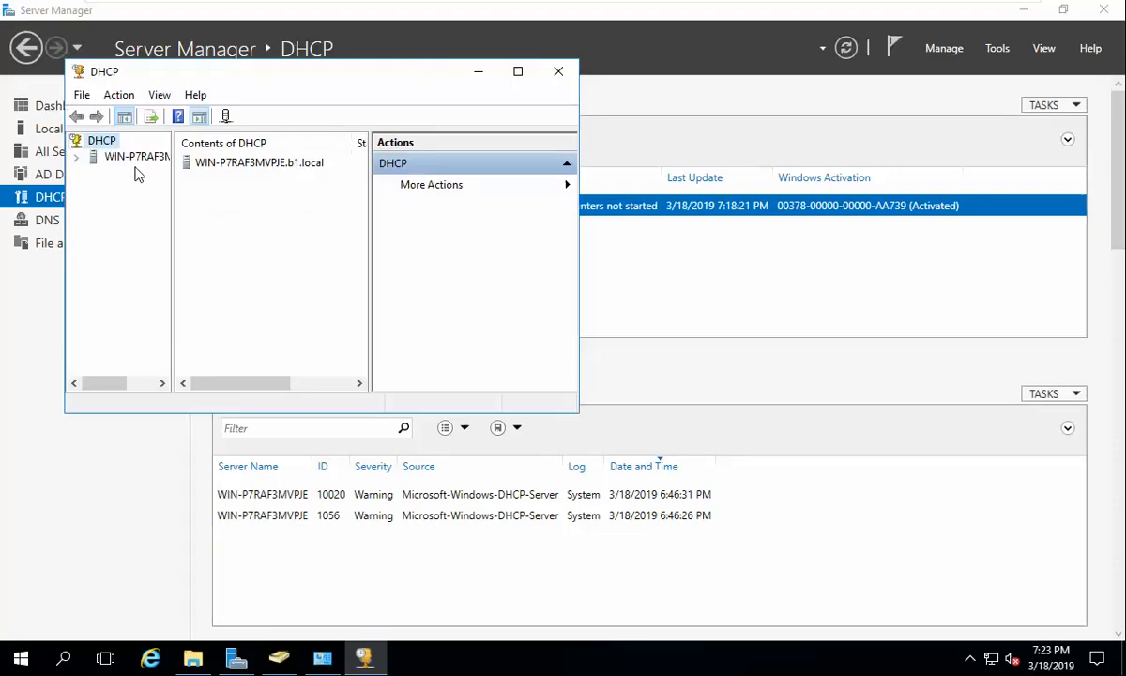
Step: Check the 192.168.137.0 scope options: router and DNS 192.168.137.10, domain b1.local
{"action": "left_click", "coordinate": [132, 157]}
{"action": "double_click", "coordinate": [212, 168]}
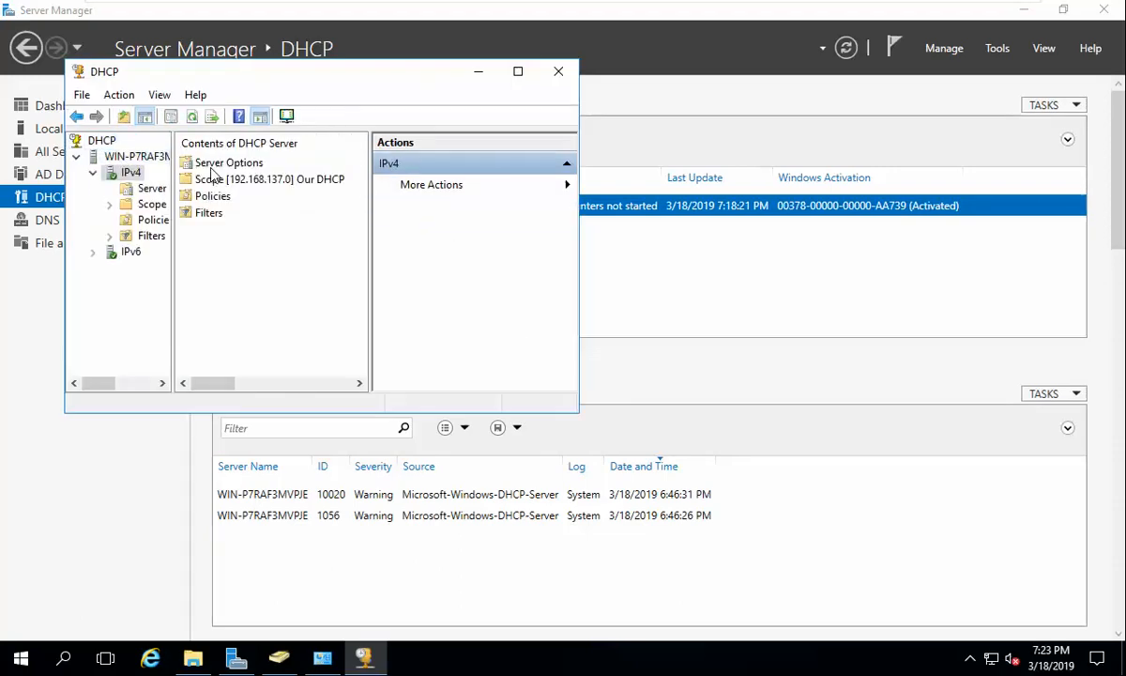
{"action": "left_click", "coordinate": [154, 190]}
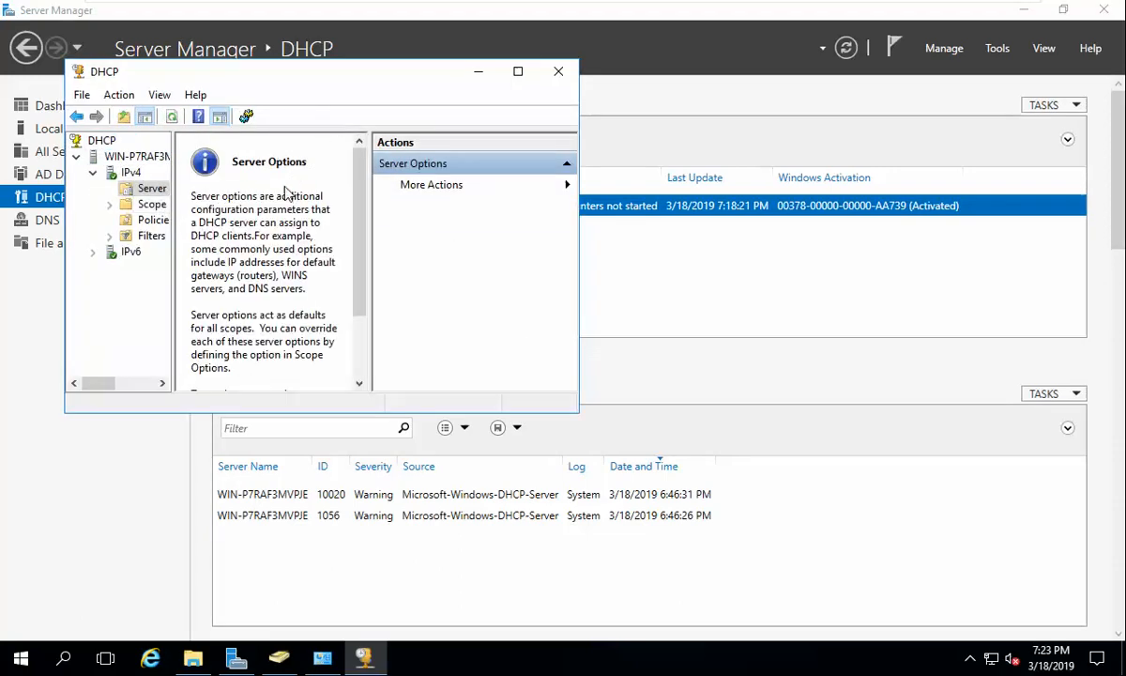
{"action": "left_click", "coordinate": [517, 70]}
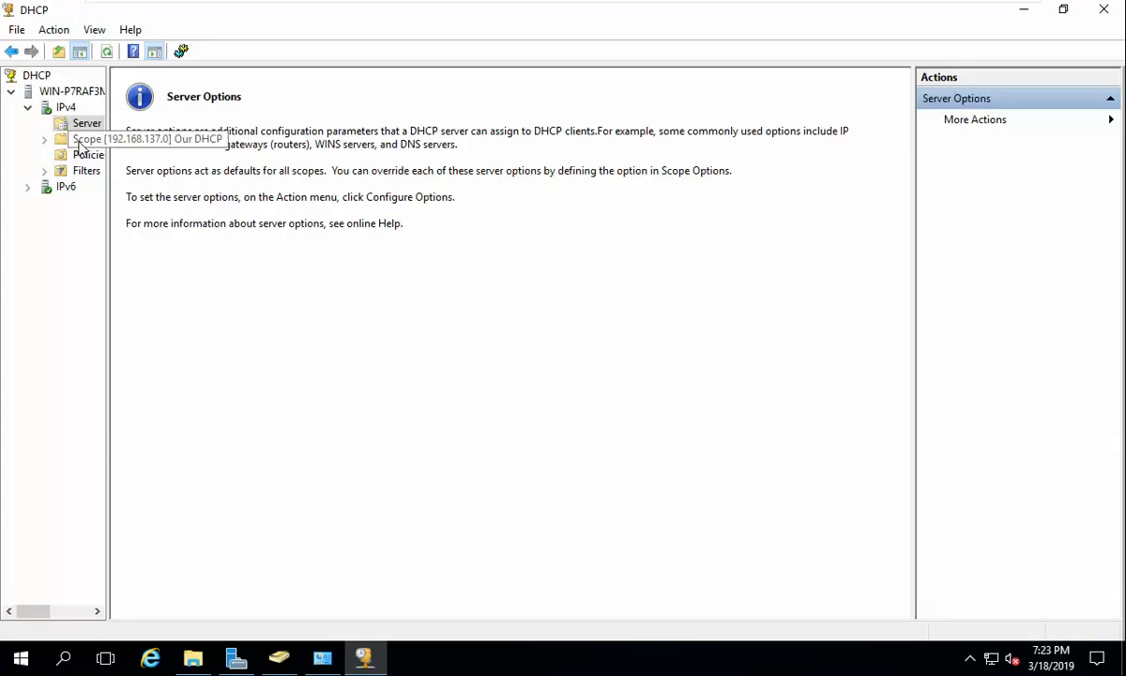
{"action": "double_click", "coordinate": [71, 139]}
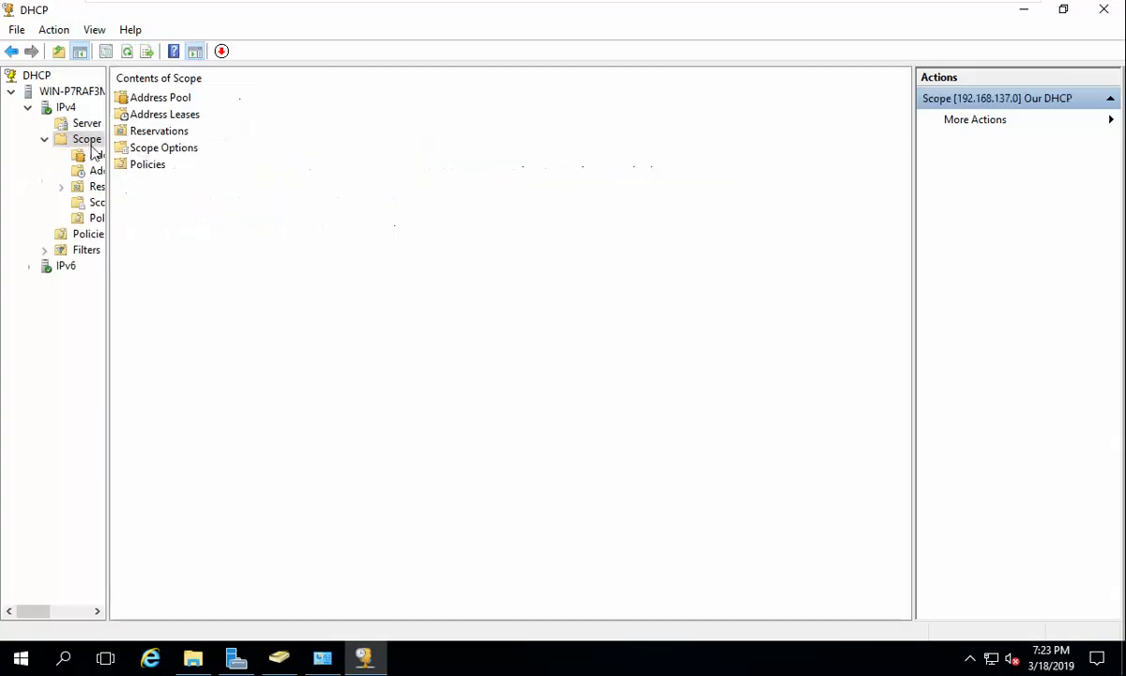
{"action": "double_click", "coordinate": [154, 148]}
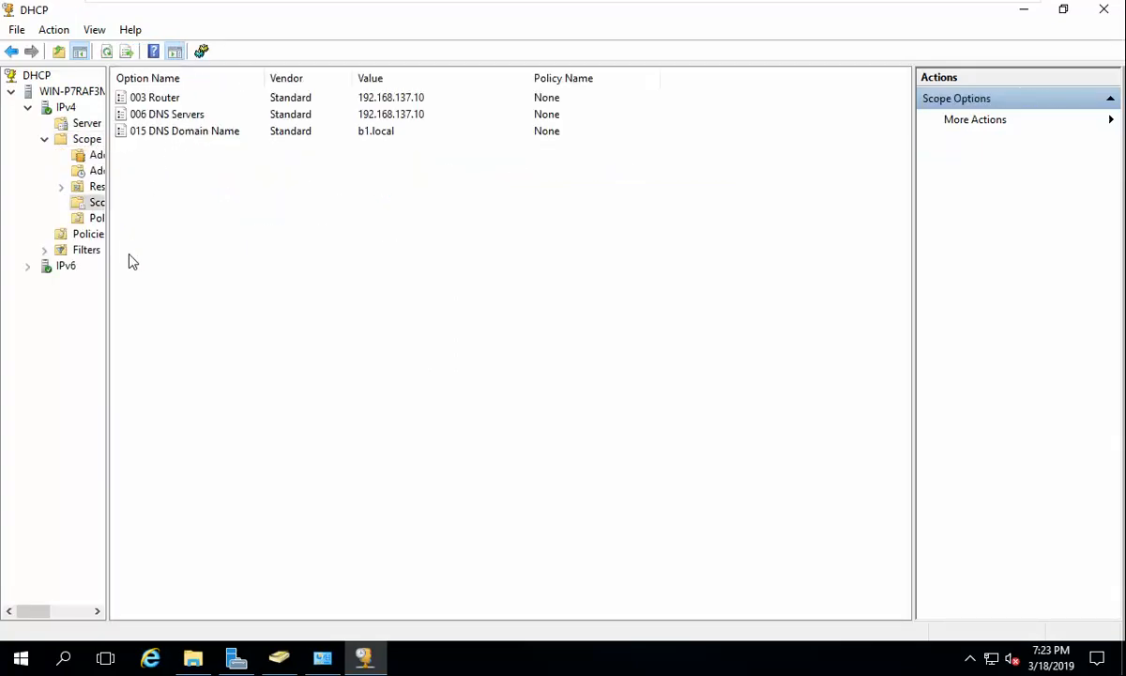
{"action": "left_click_drag", "start_coordinate": [109, 259], "coordinate": [216, 267]}
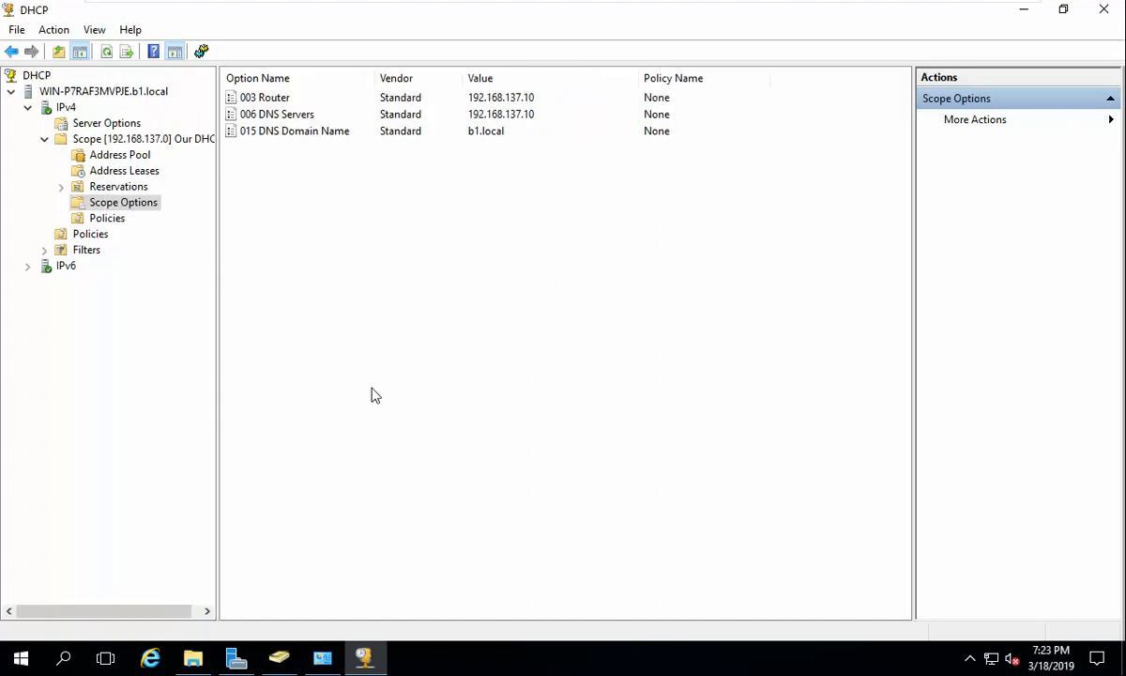
{"action": "left_click", "coordinate": [1026, 11]}
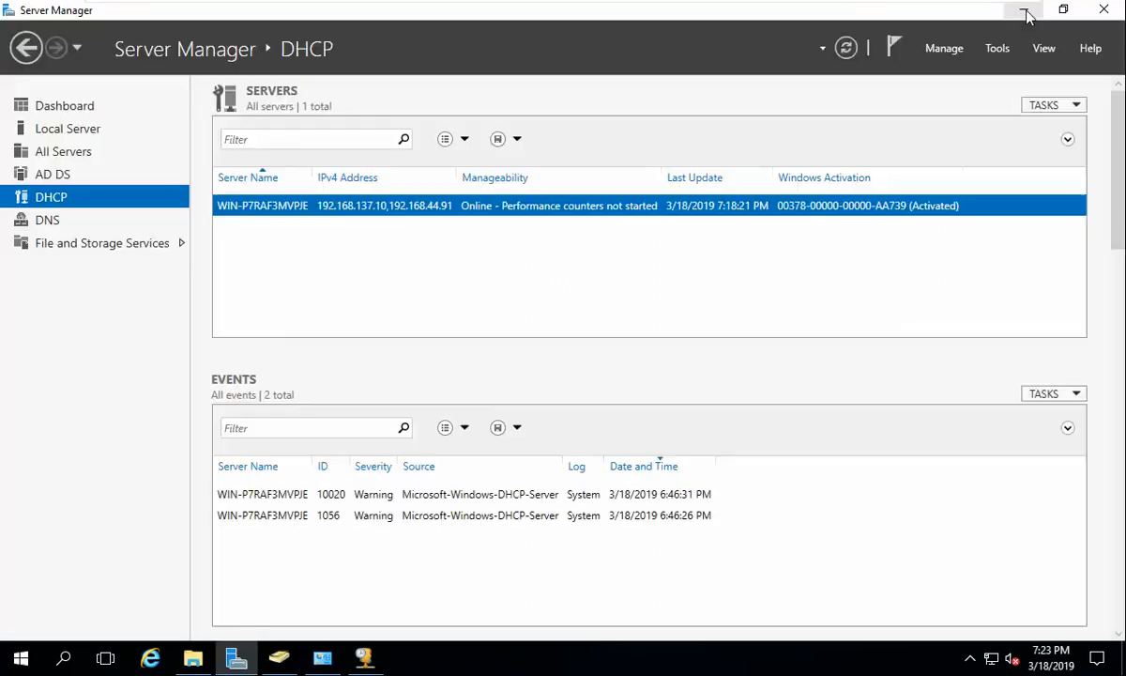
Step: Exit VMware full screen and show the Windows 7 B1 tab while it signs in
{"action": "mouse_move", "coordinate": [849, 12]}
{"action": "left_click", "coordinate": [706, 15]}
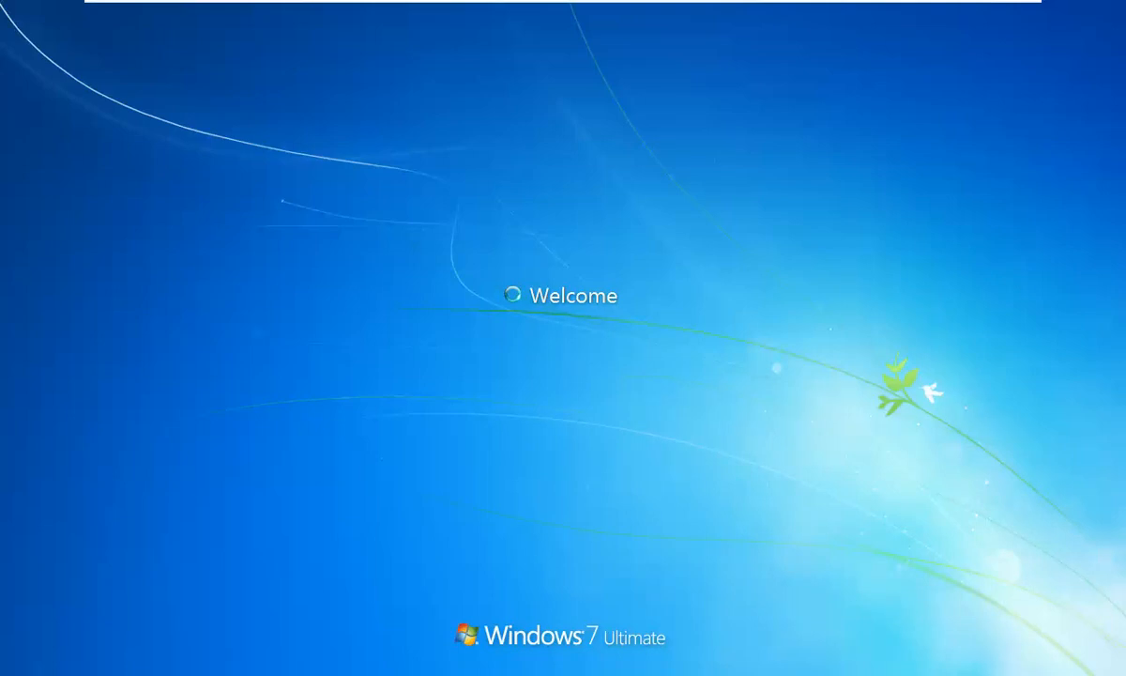
{"action": "mouse_move", "coordinate": [593, 5]}
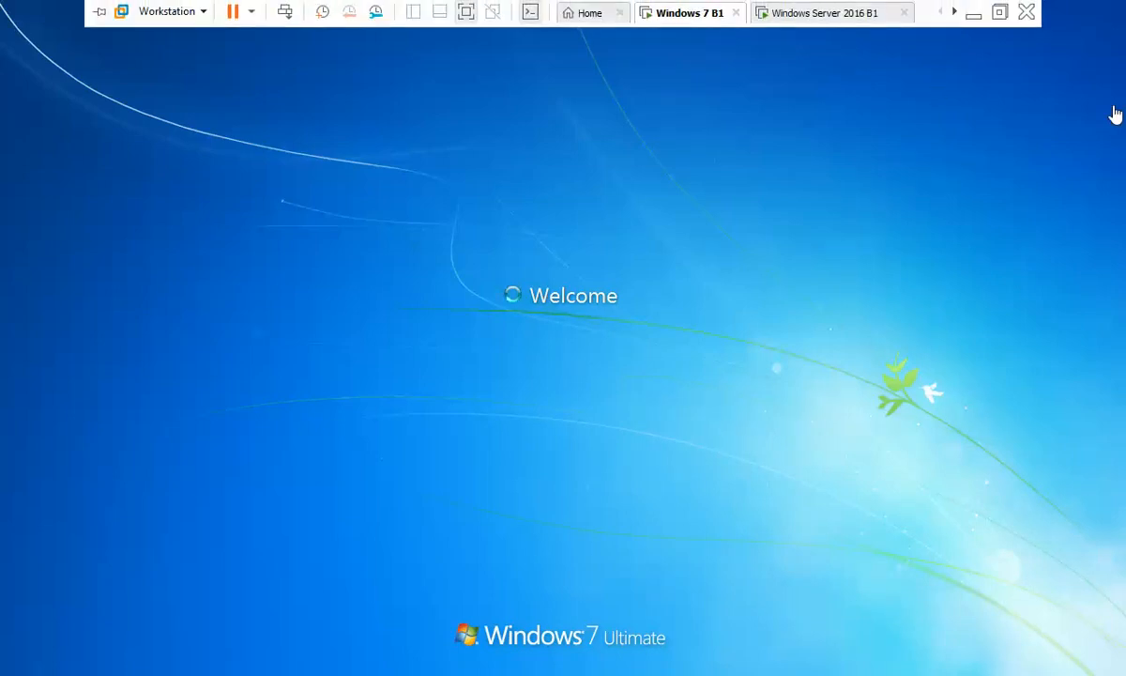
{"action": "left_click", "coordinate": [999, 13]}
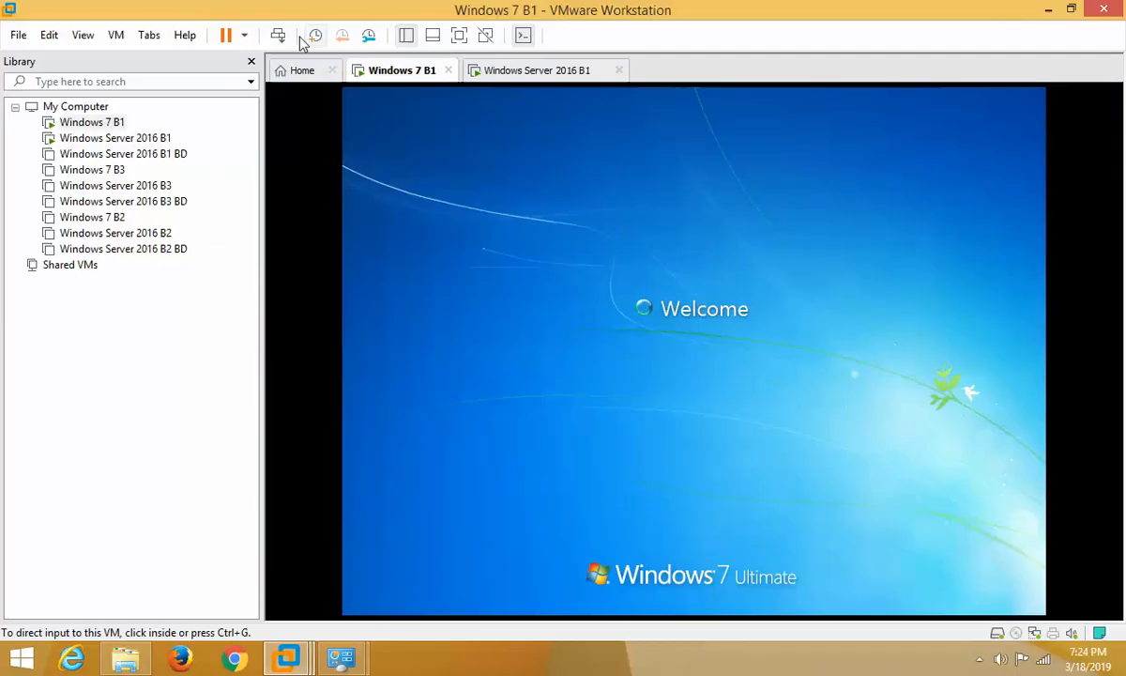
{"action": "left_click", "coordinate": [521, 75]}
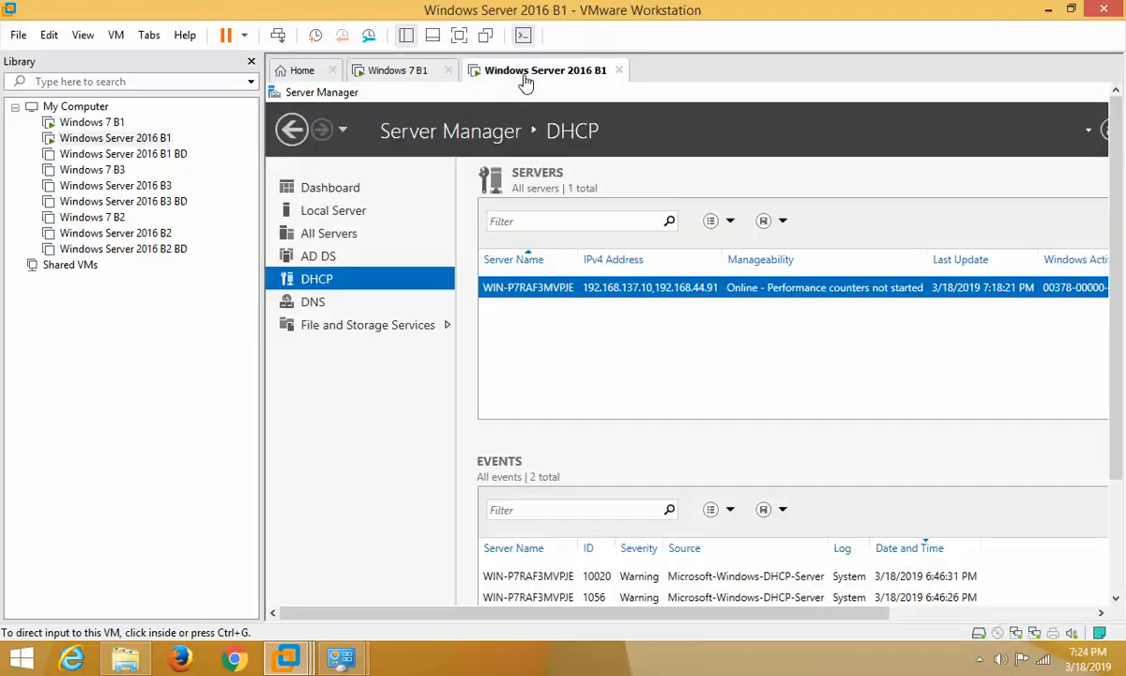
{"action": "left_click", "coordinate": [395, 70]}
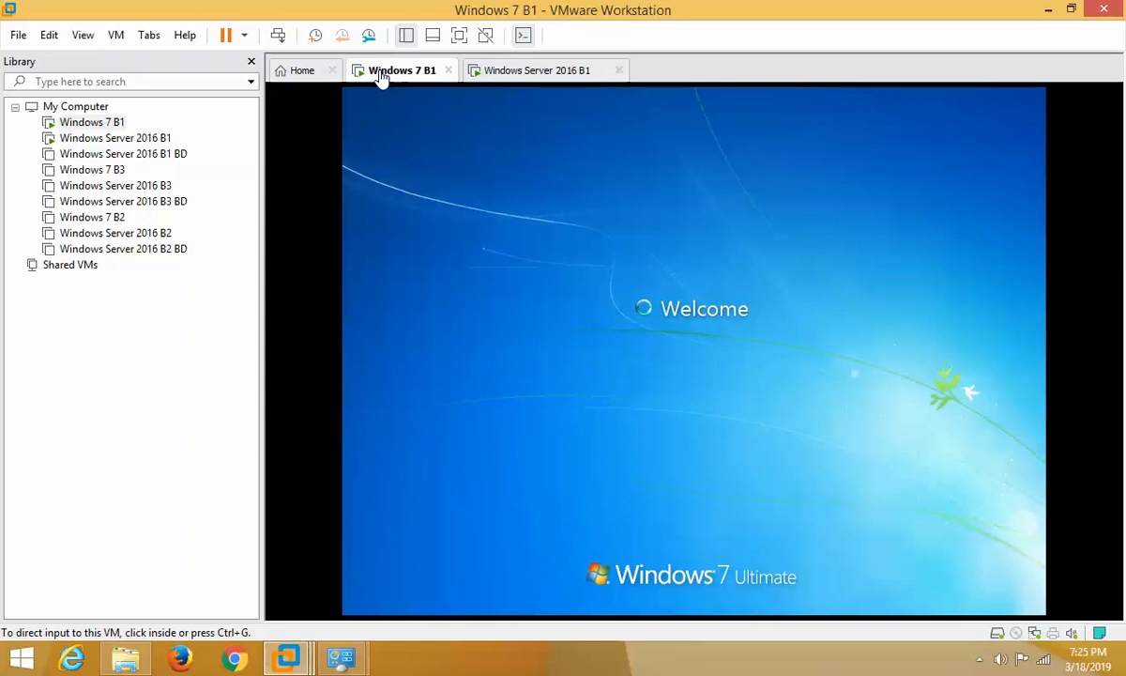
Step: Open the IT folder on office_share (Z:) and view the Windows 7 machine full screen
{"action": "left_click", "coordinate": [979, 660]}
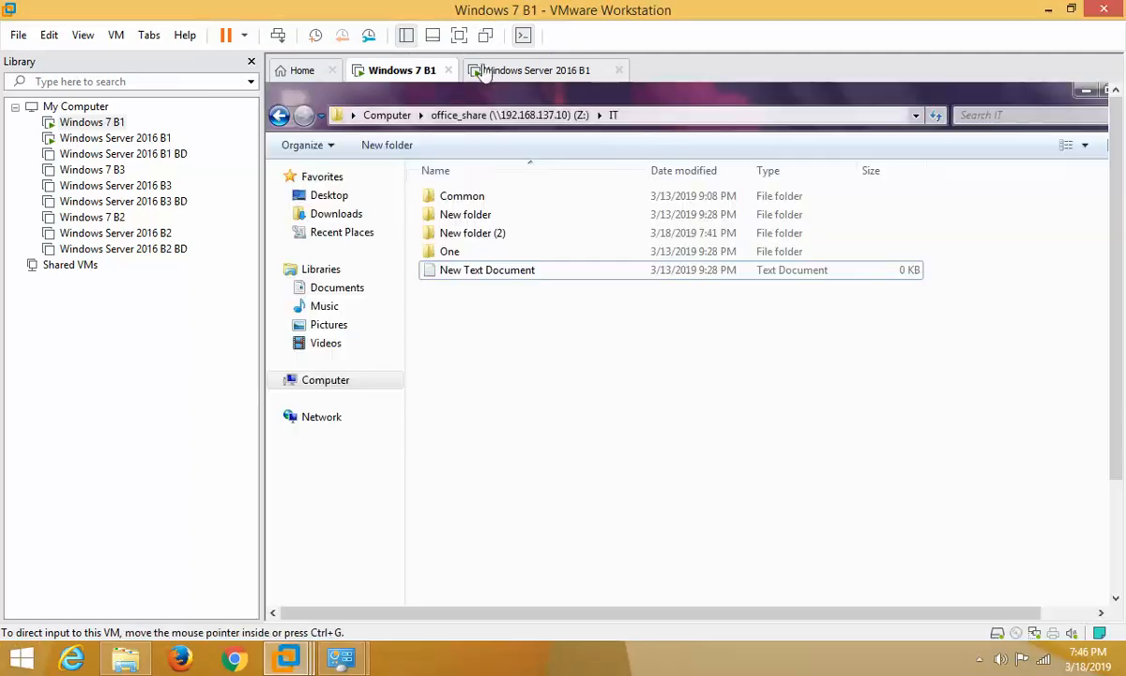
{"action": "left_click", "coordinate": [459, 35]}
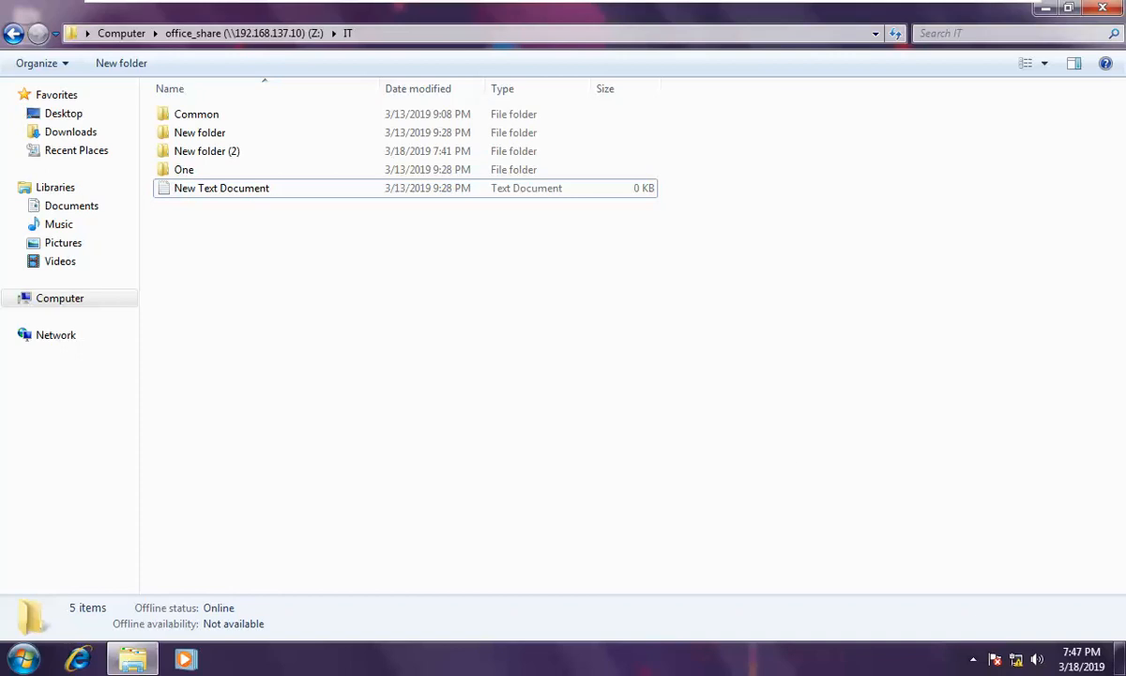
Step: Switch to the Windows Server 2016 B1 machine showing C:\office_share\IT
{"action": "mouse_move", "coordinate": [552, 3]}
{"action": "left_click", "coordinate": [841, 17]}
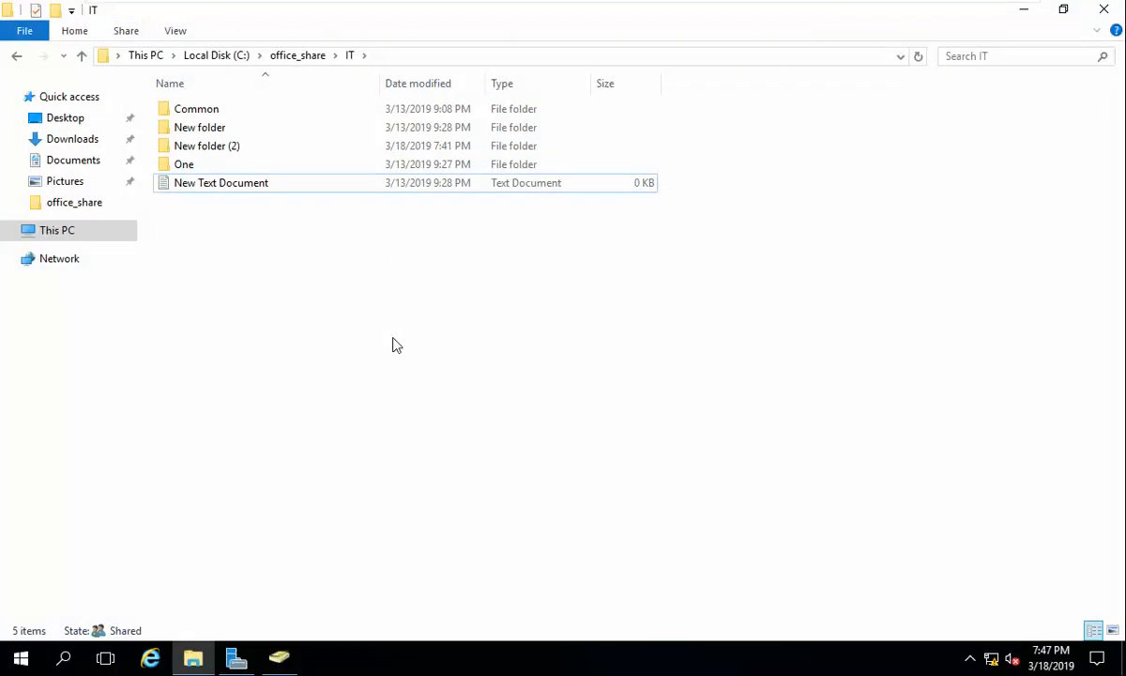
Step: Refresh the IT folder and create a new folder named Two inside it
{"action": "right_click", "coordinate": [253, 237]}
{"action": "left_click", "coordinate": [322, 314]}
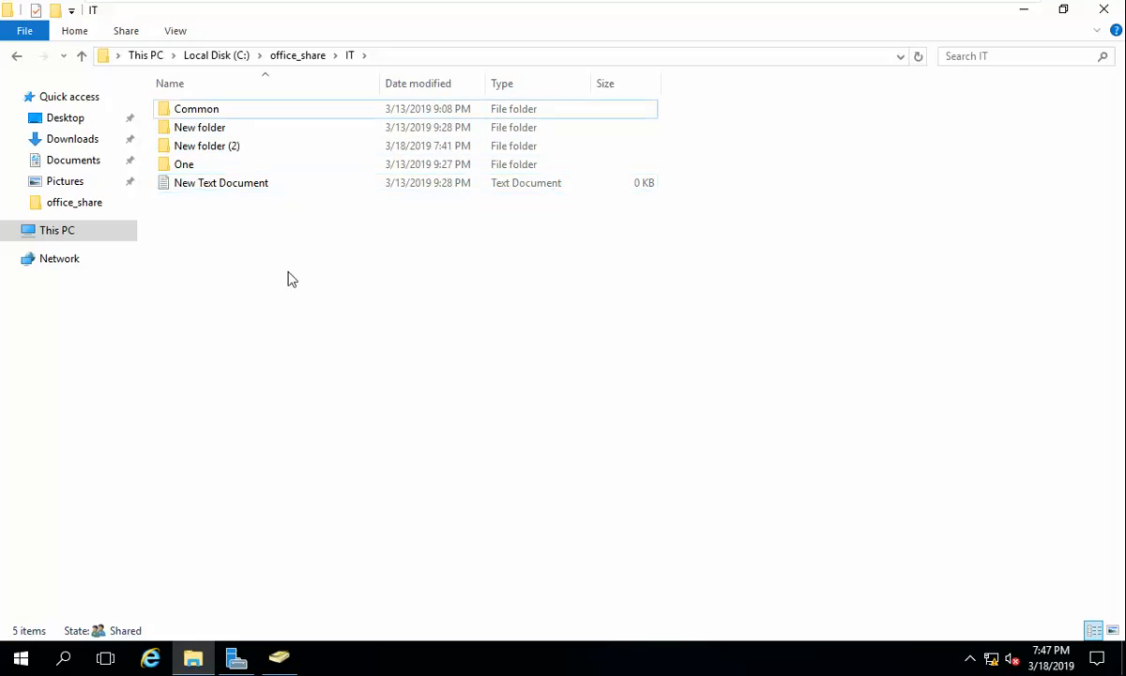
{"action": "right_click", "coordinate": [287, 272]}
{"action": "mouse_move", "coordinate": [402, 484]}
{"action": "left_click", "coordinate": [532, 486]}
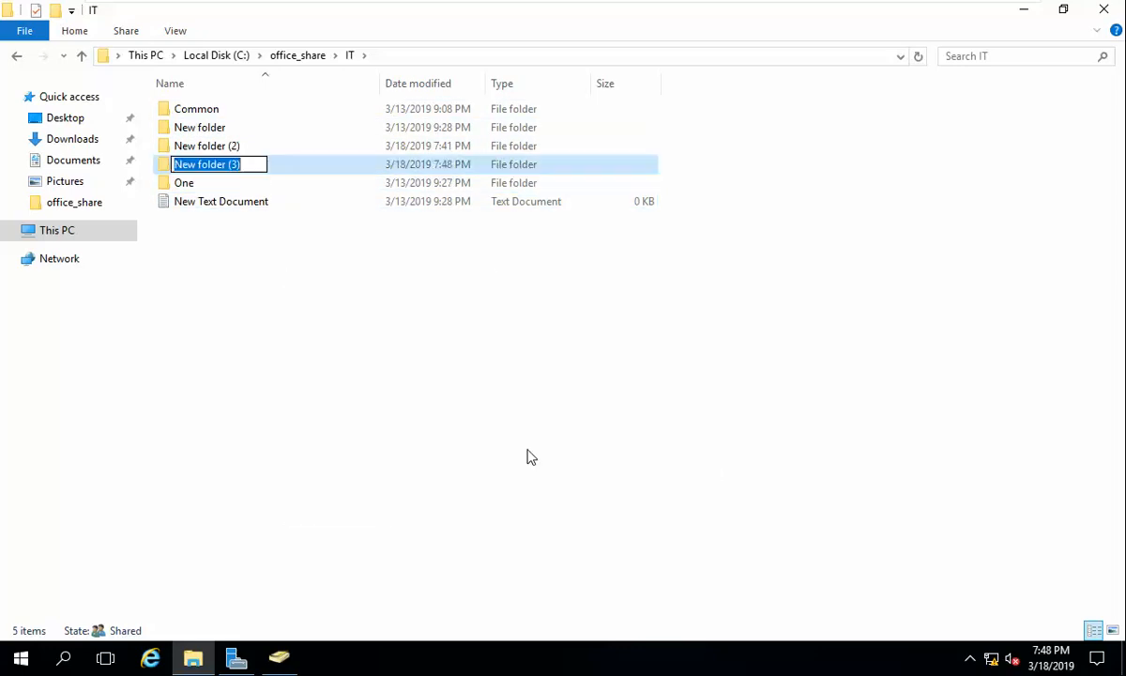
{"action": "type", "text": "T"}
{"action": "type", "text": "wo"}
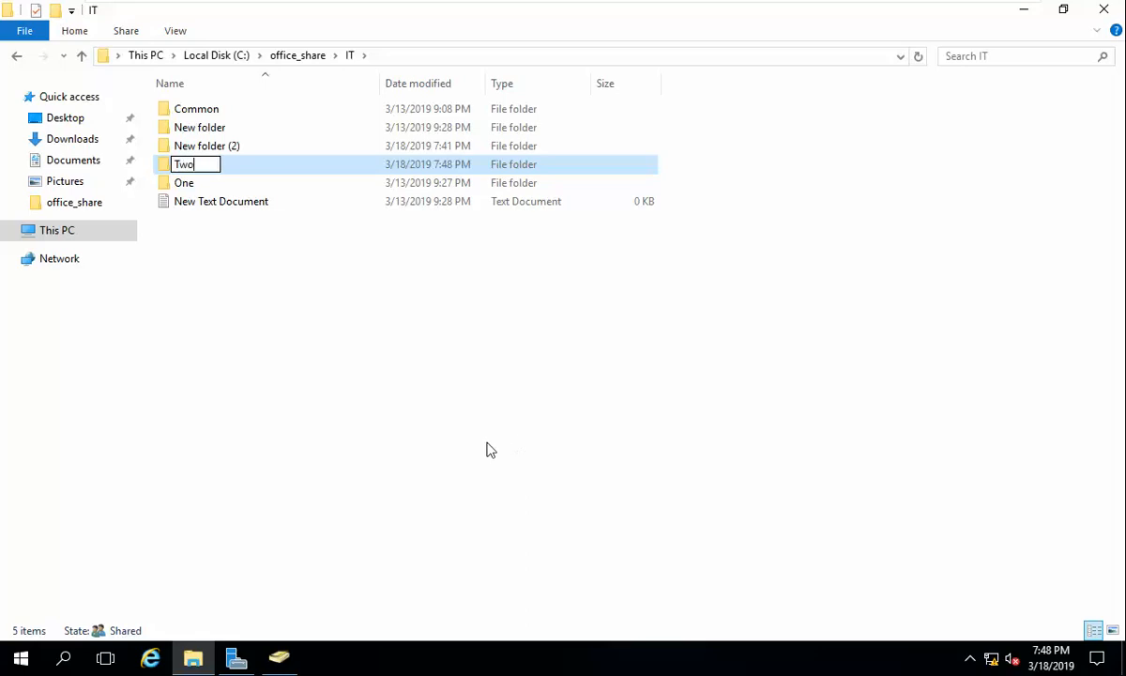
{"action": "key", "text": "Return"}
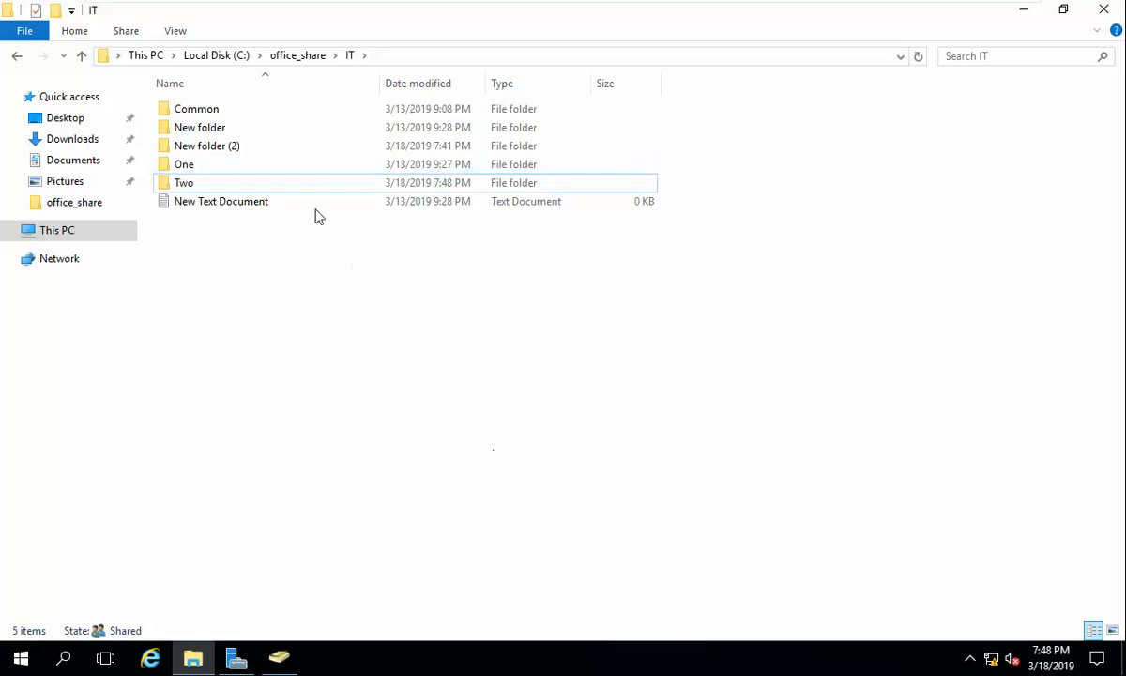
Step: Open the IT folder's advanced security settings from its Security properties
{"action": "right_click", "coordinate": [205, 185]}
{"action": "left_click", "coordinate": [273, 416]}
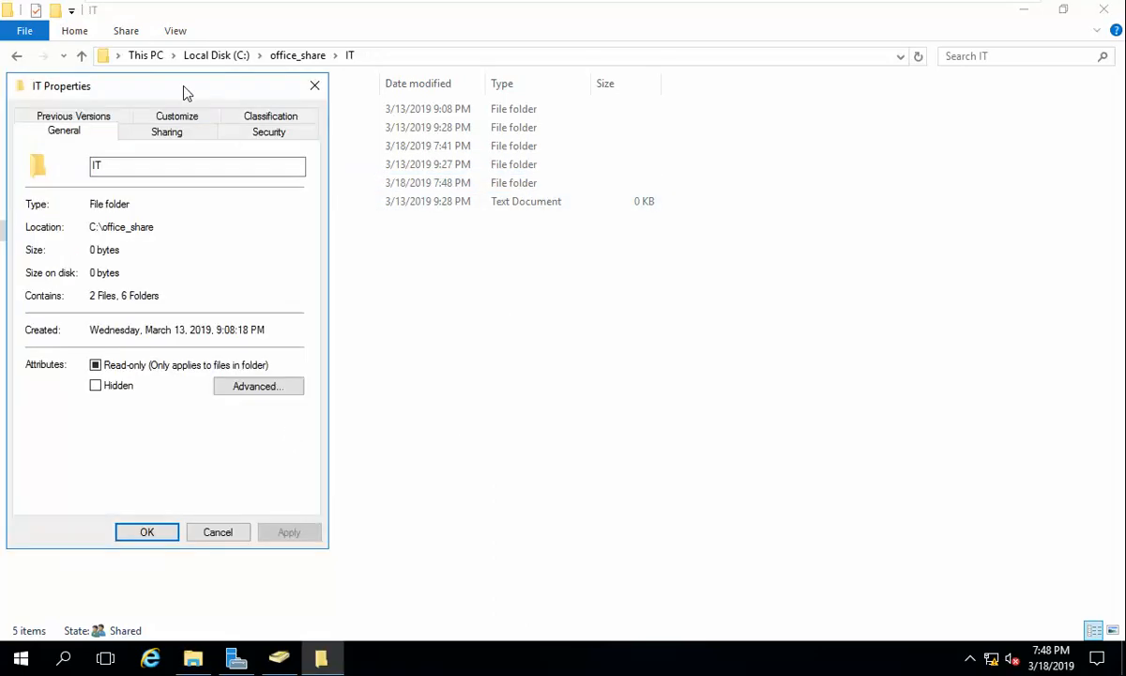
{"action": "left_click_drag", "start_coordinate": [184, 93], "coordinate": [586, 94]}
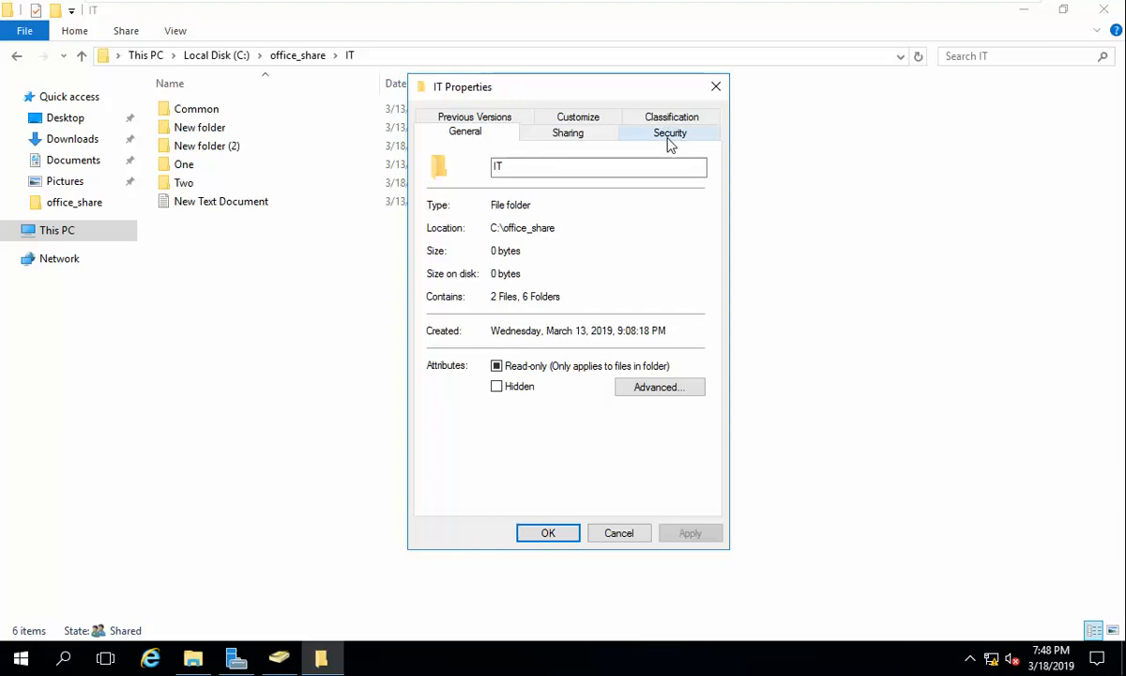
{"action": "left_click", "coordinate": [669, 136]}
{"action": "left_click", "coordinate": [664, 469]}
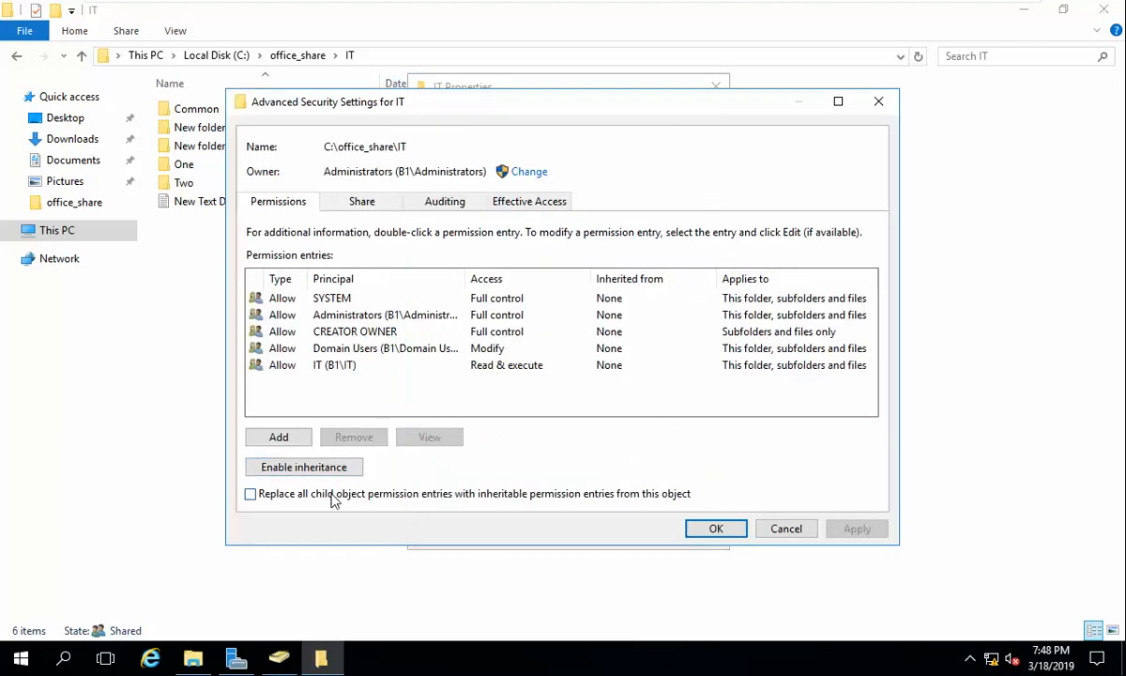
Step: Add a Deny Modify permission entry for the Sales group on IT
{"action": "left_click", "coordinate": [282, 437]}
{"action": "left_click", "coordinate": [273, 119]}
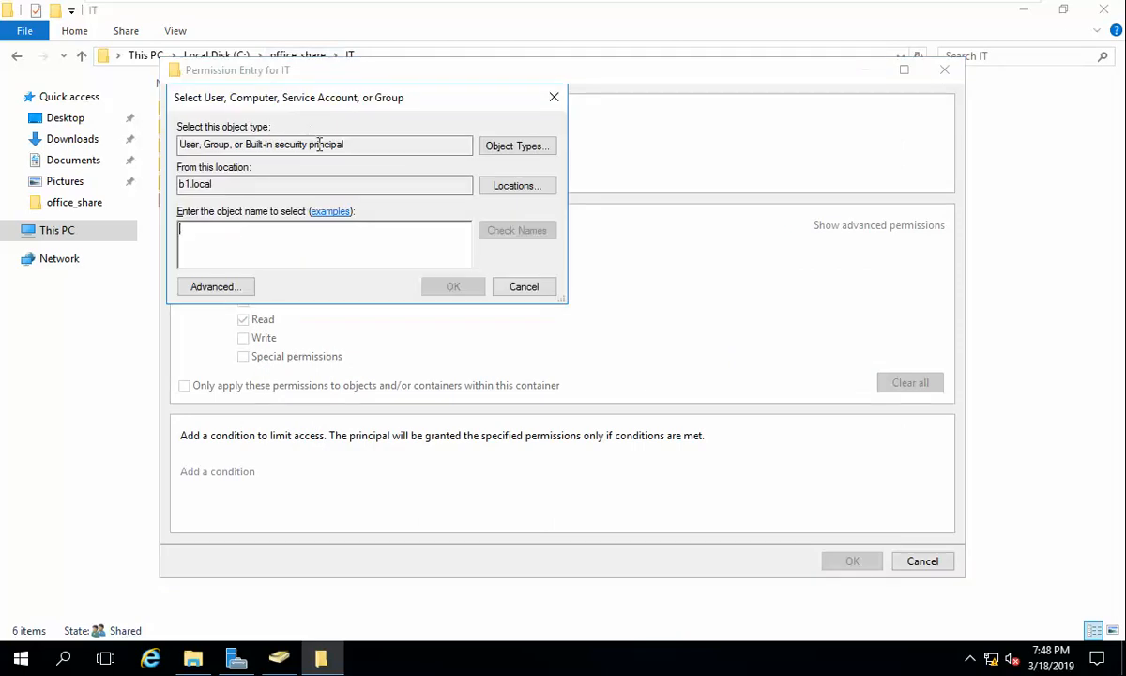
{"action": "type", "text": "Sales"}
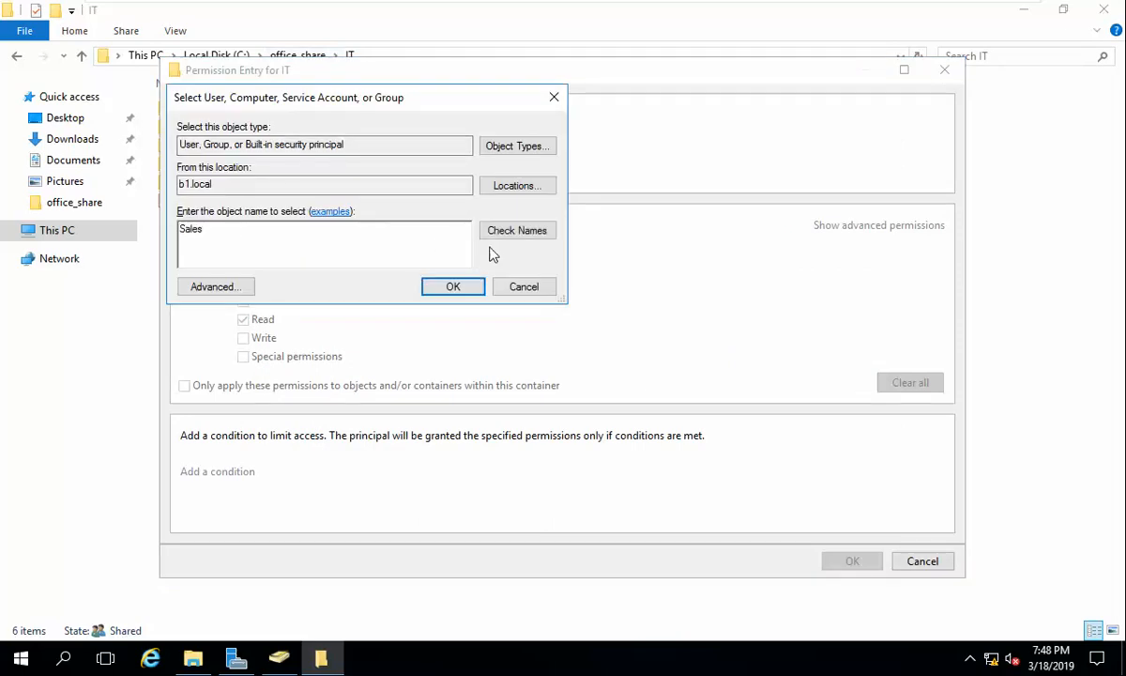
{"action": "key", "text": "Return"}
{"action": "left_click", "coordinate": [469, 287]}
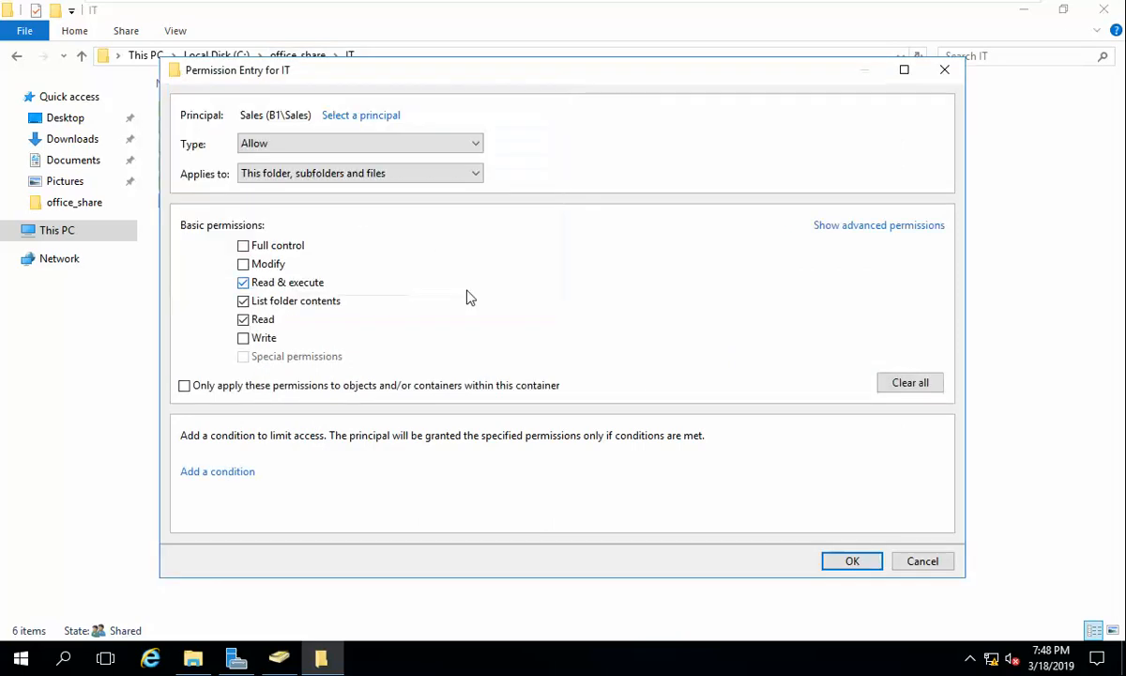
{"action": "left_click", "coordinate": [413, 145]}
{"action": "left_click", "coordinate": [405, 175]}
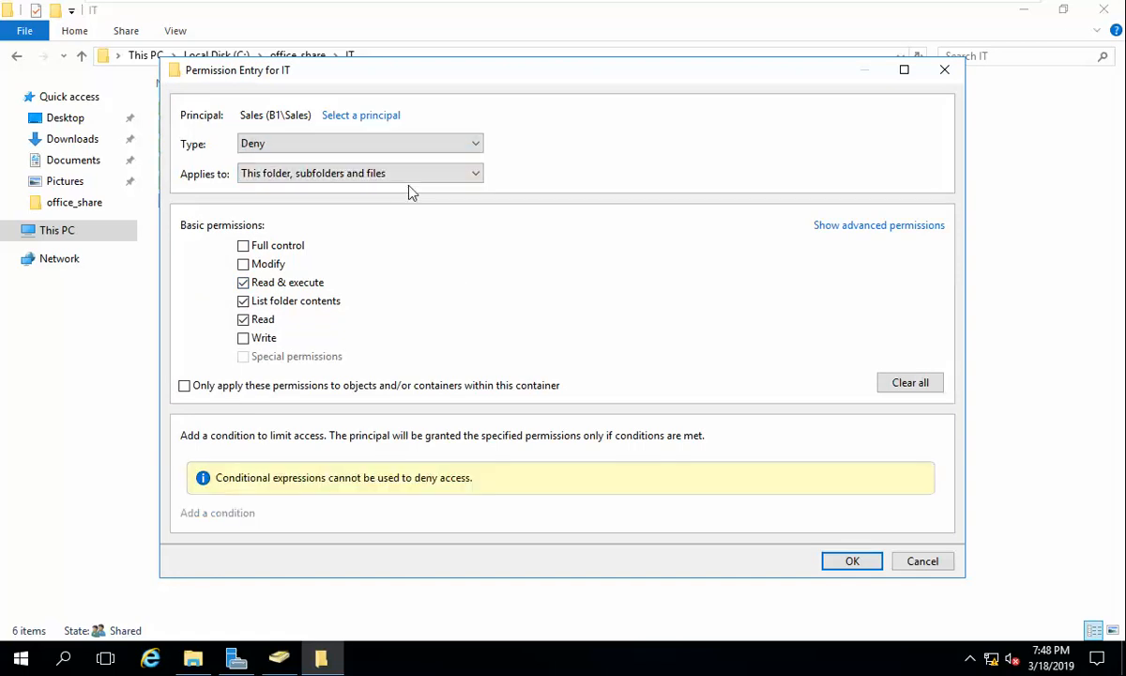
{"action": "mouse_move", "coordinate": [304, 6]}
{"action": "left_click_drag", "start_coordinate": [551, 70], "coordinate": [566, 39]}
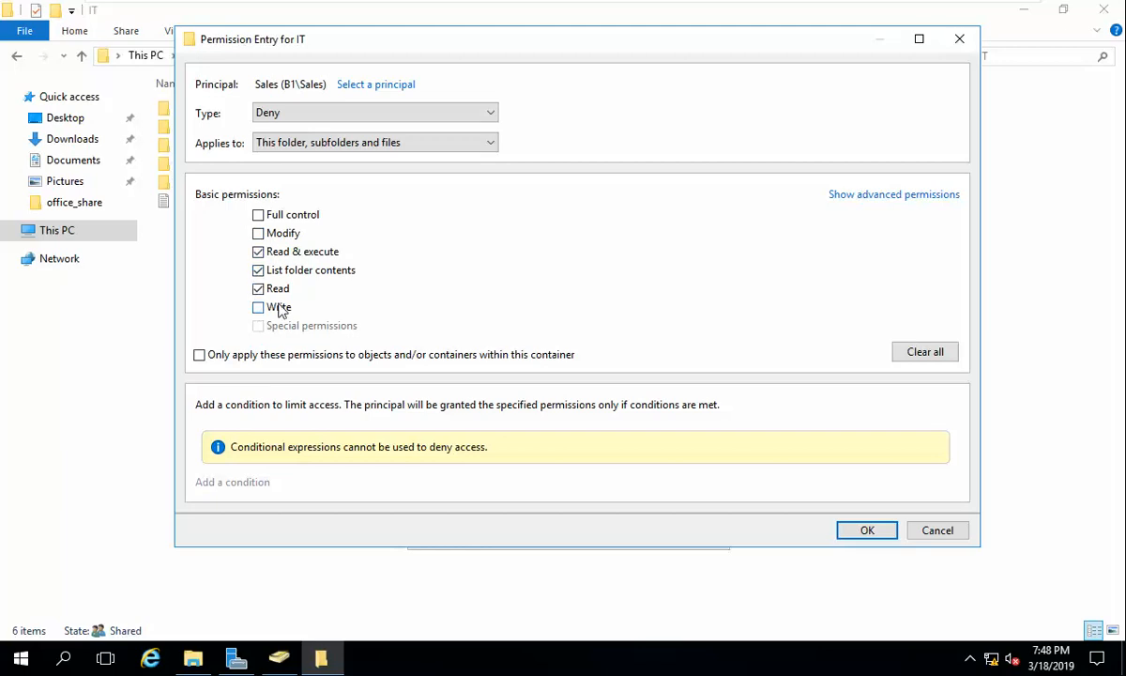
{"action": "left_click", "coordinate": [259, 235]}
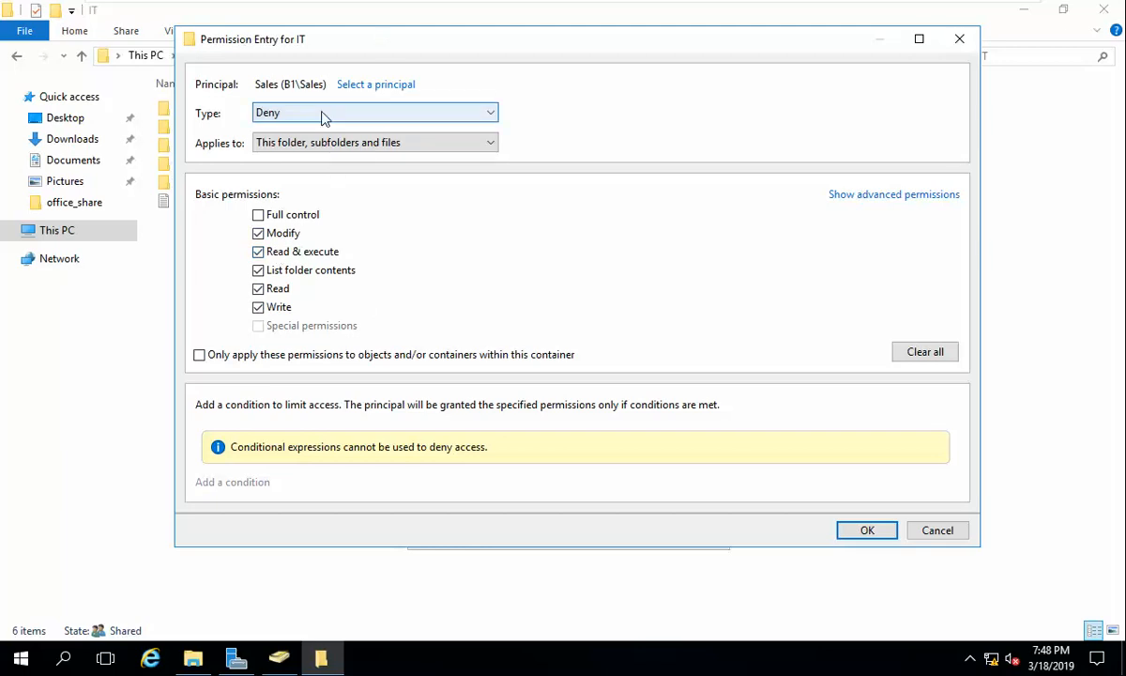
{"action": "left_click", "coordinate": [867, 532]}
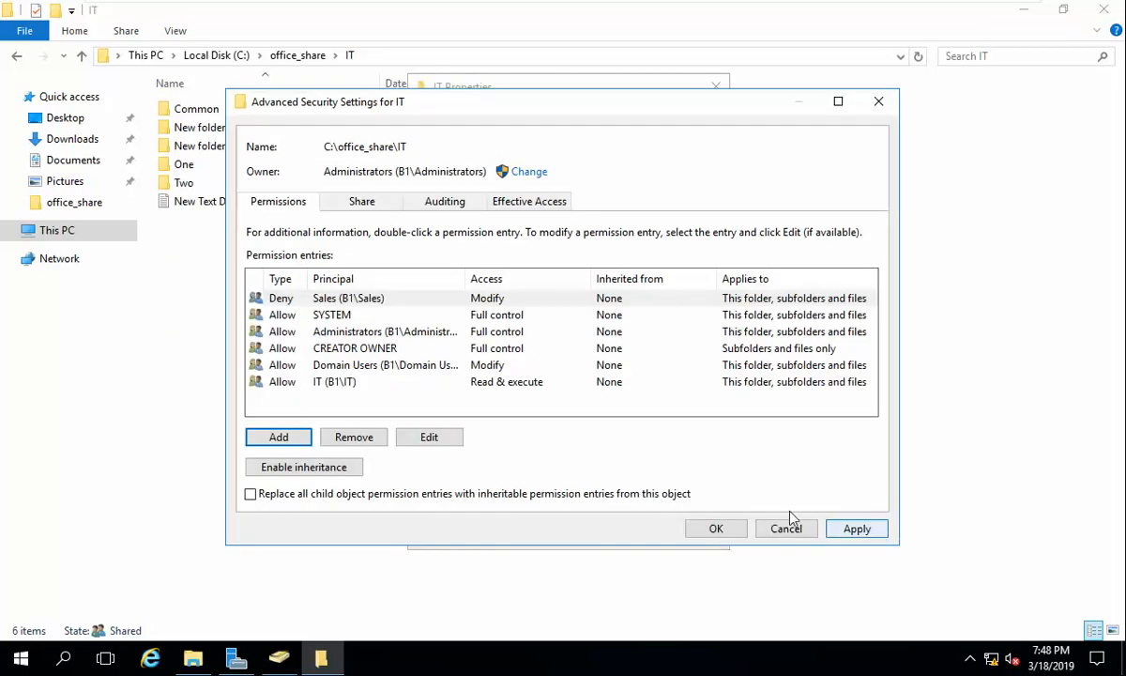
Step: Replace all child object permissions with IT's inheritable ones and confirm the warnings
{"action": "left_click", "coordinate": [612, 497]}
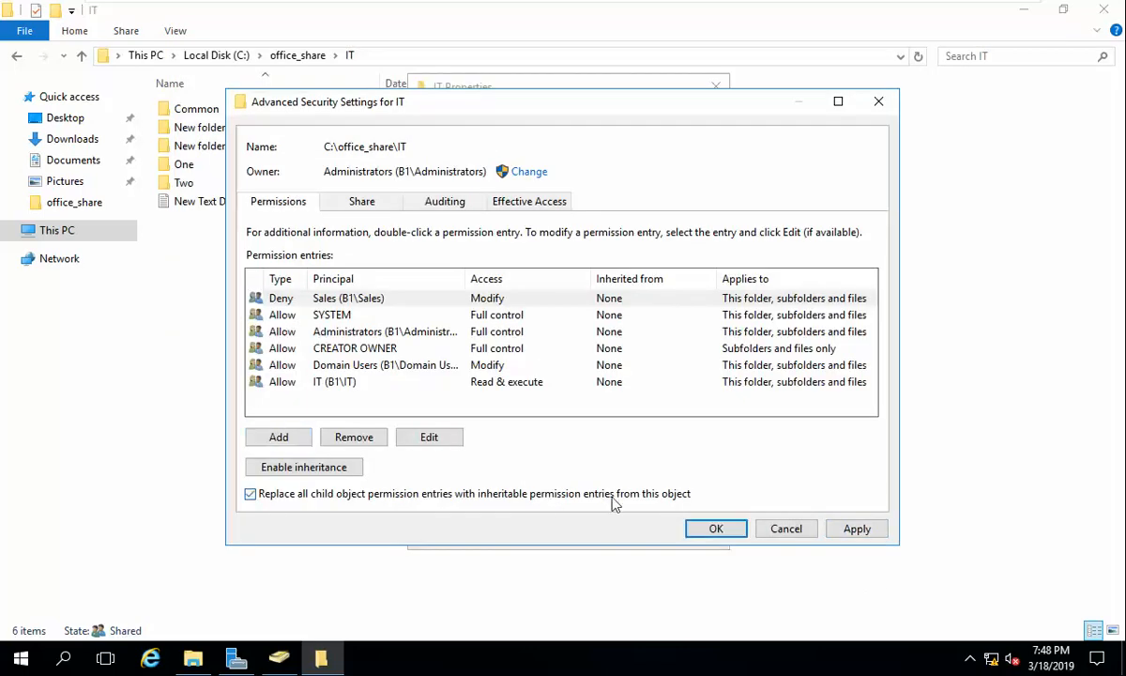
{"action": "left_click", "coordinate": [860, 531]}
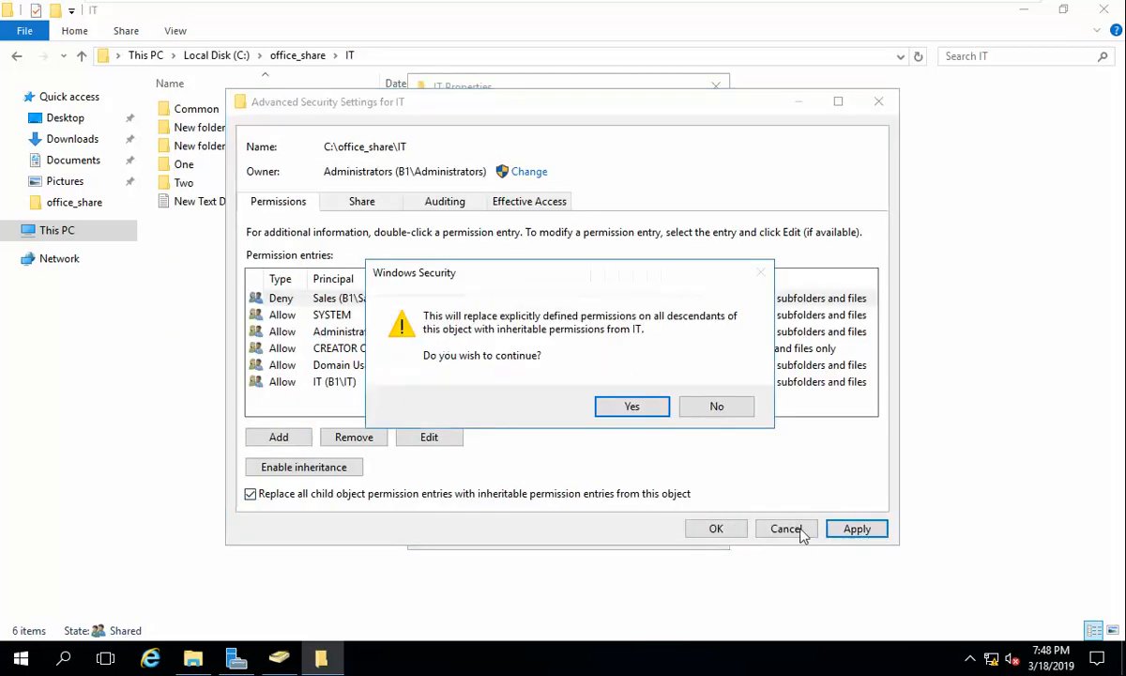
{"action": "left_click", "coordinate": [649, 408]}
{"action": "left_click", "coordinate": [657, 421]}
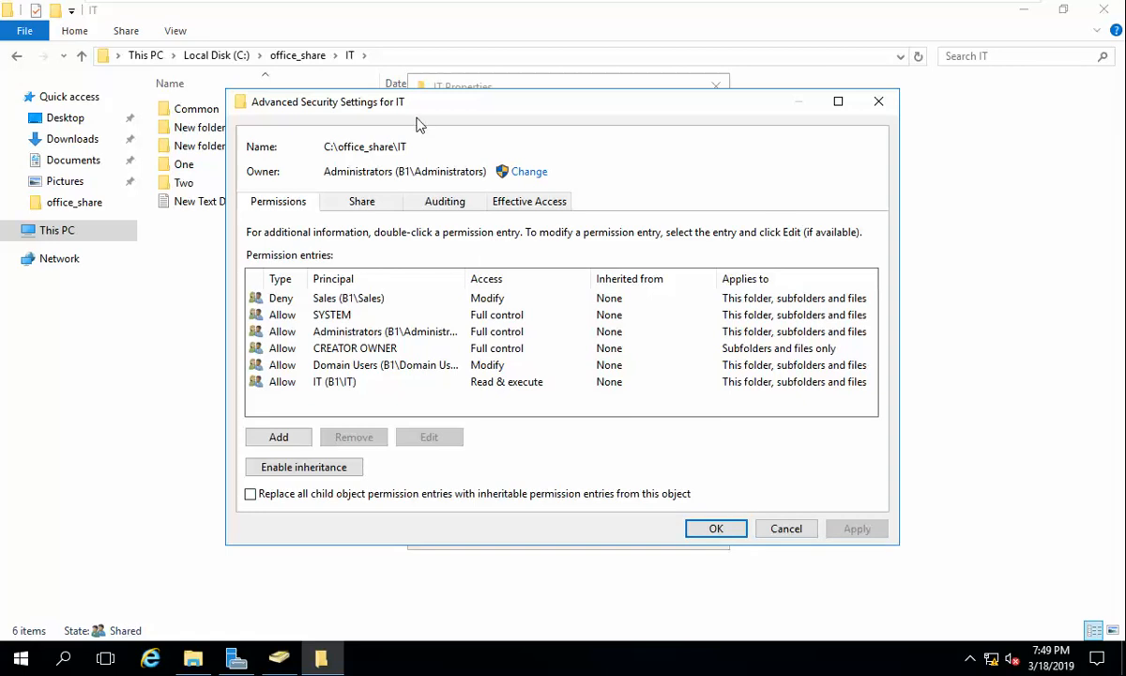
Step: Remove the Sales deny entry from IT, apply, and close IT's properties
{"action": "left_click_drag", "start_coordinate": [427, 111], "coordinate": [503, 122]}
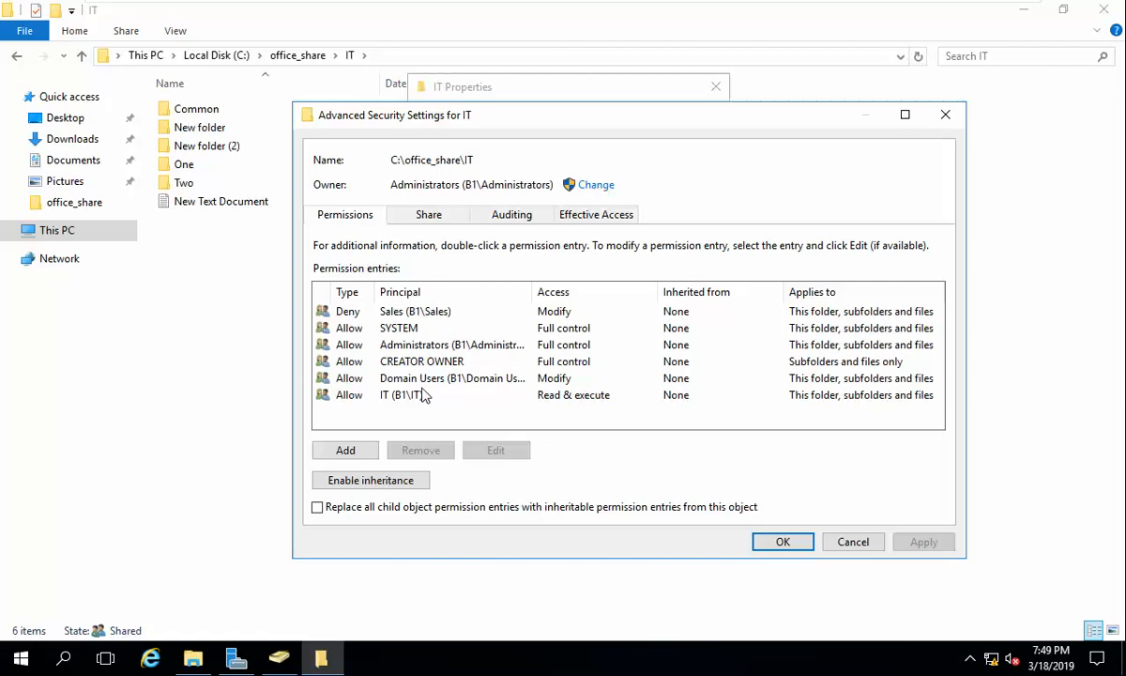
{"action": "left_click", "coordinate": [397, 311]}
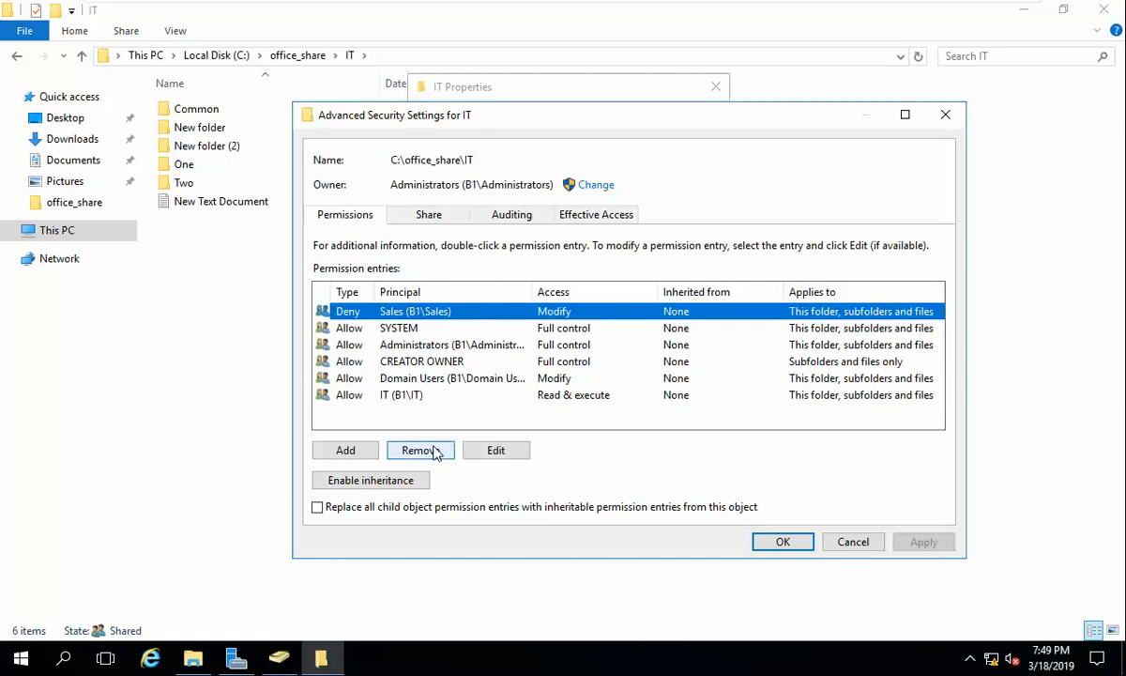
{"action": "left_click", "coordinate": [434, 452]}
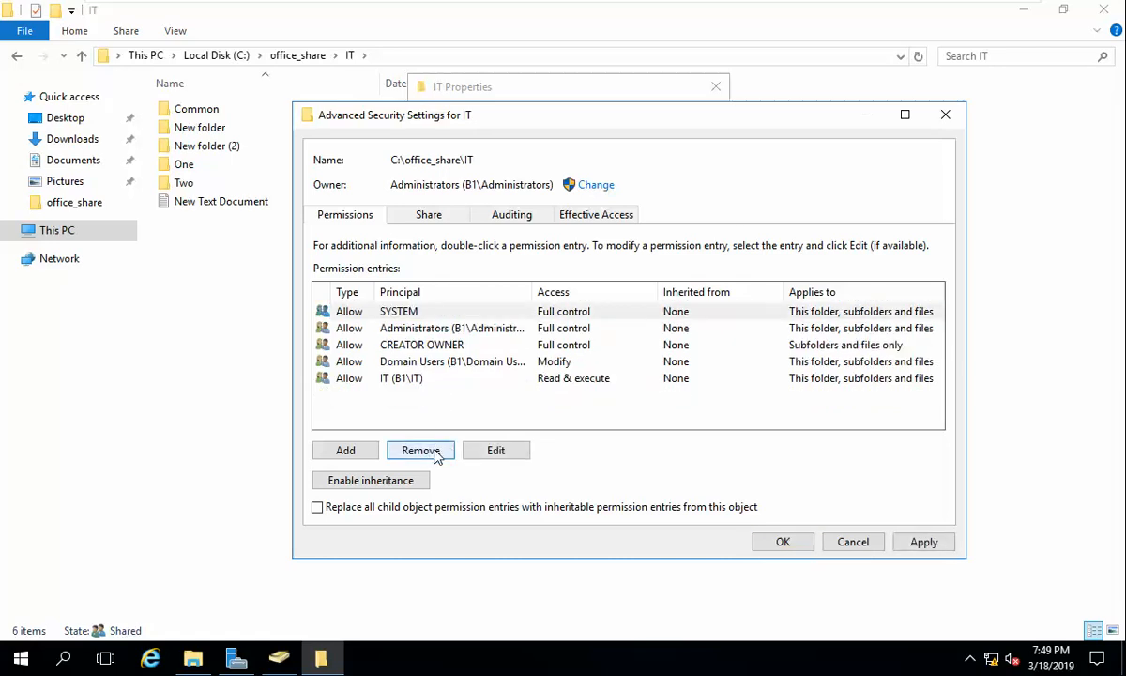
{"action": "left_click", "coordinate": [924, 542]}
{"action": "left_click", "coordinate": [805, 545]}
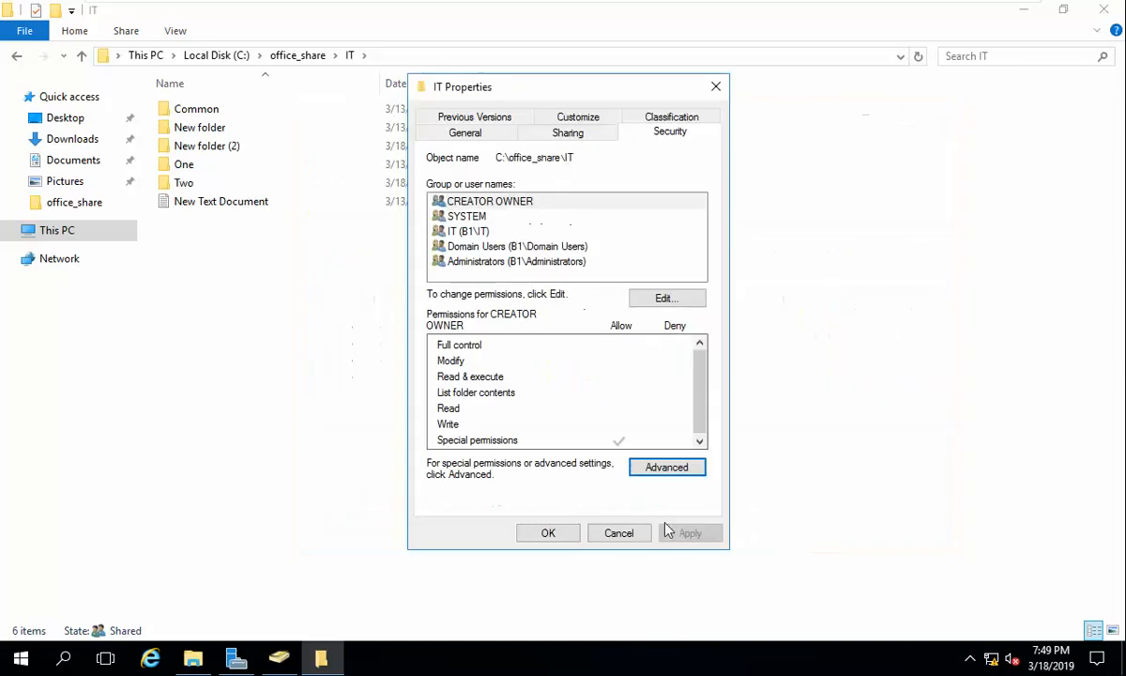
{"action": "left_click", "coordinate": [571, 531]}
{"action": "left_click", "coordinate": [180, 184]}
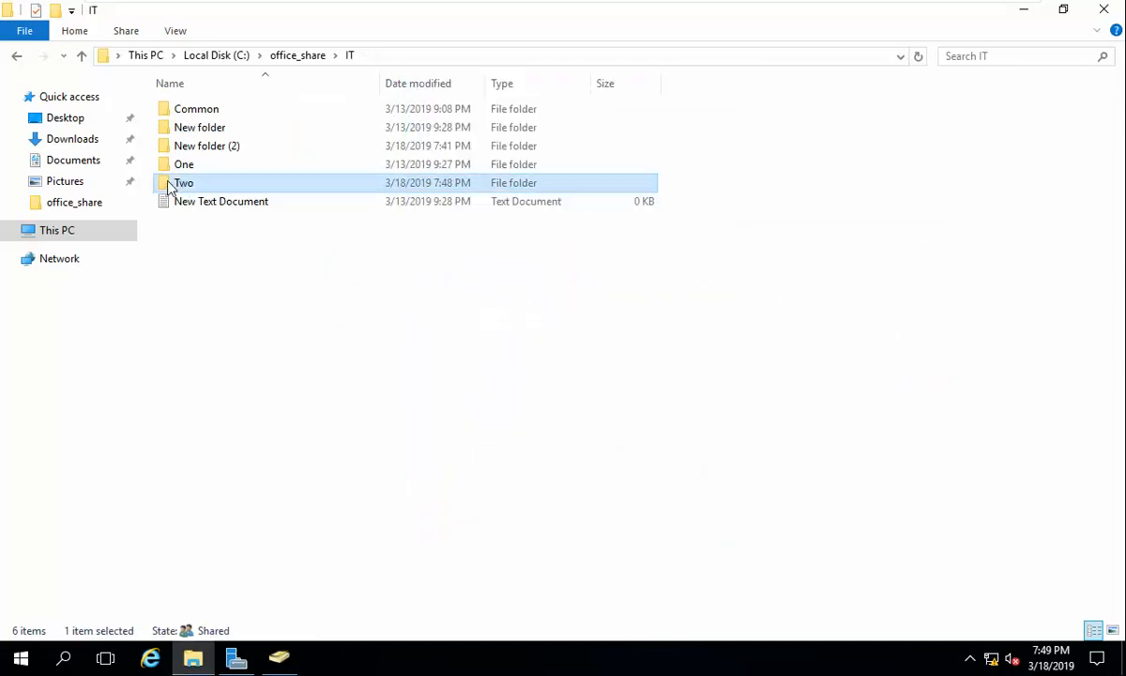
{"action": "right_click", "coordinate": [170, 185]}
Step: Disable inheritance on folder Two, converting inherited permissions to explicit ones
{"action": "left_click", "coordinate": [271, 495]}
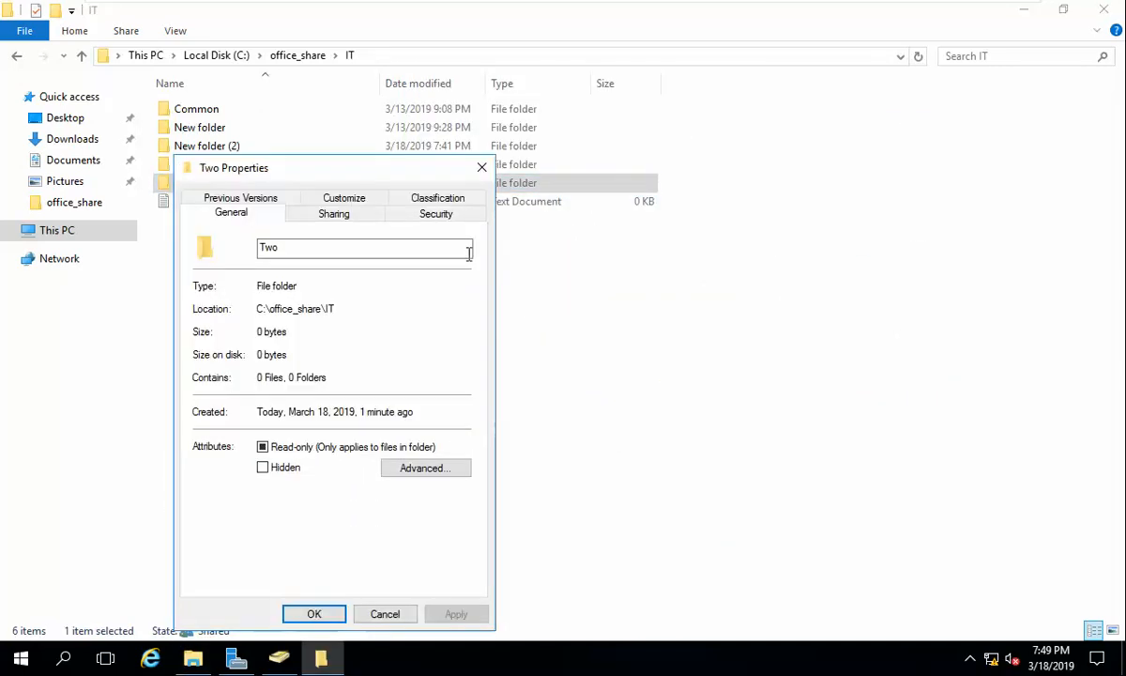
{"action": "left_click_drag", "start_coordinate": [410, 176], "coordinate": [622, 97]}
{"action": "left_click", "coordinate": [643, 138]}
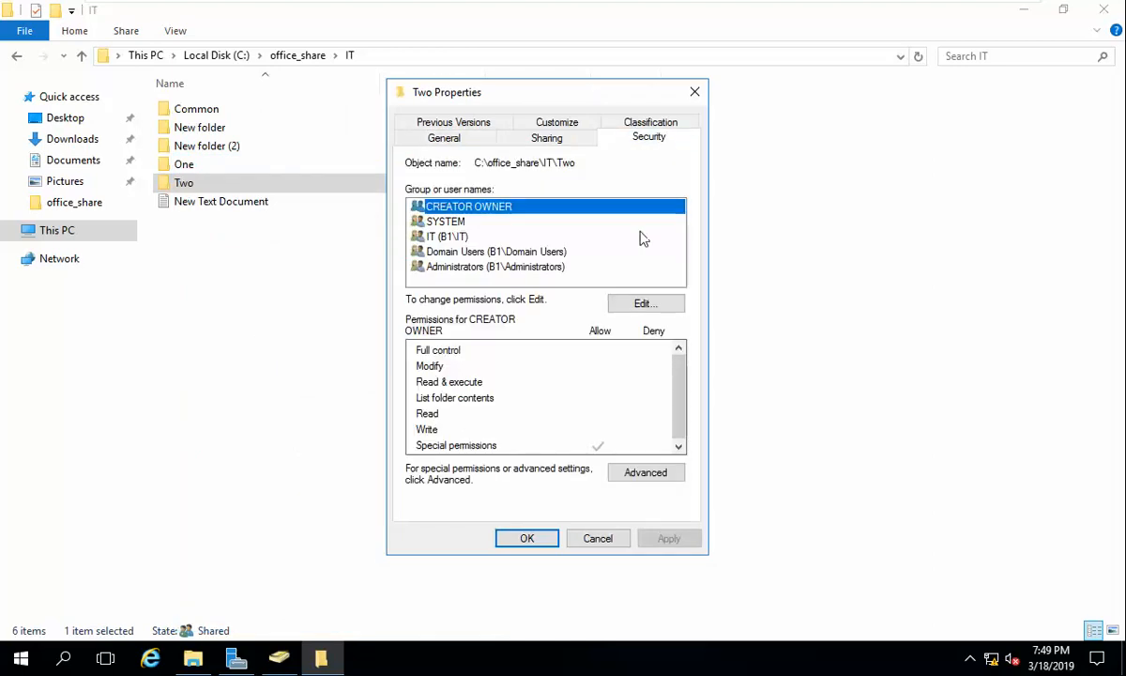
{"action": "left_click", "coordinate": [646, 471]}
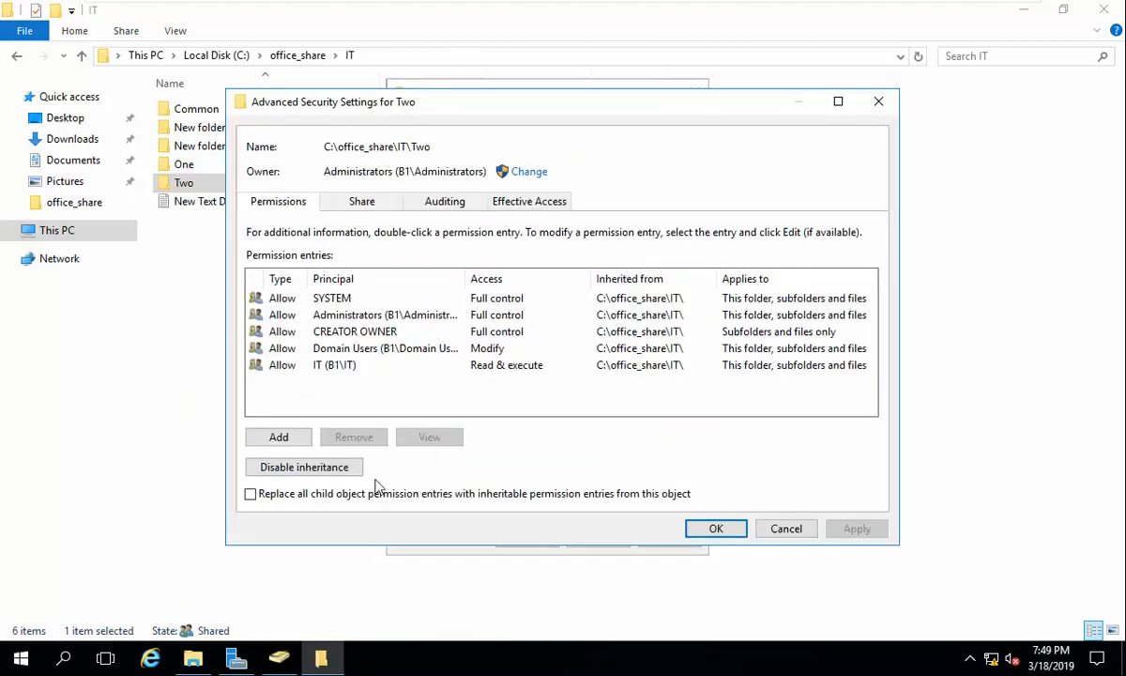
{"action": "left_click", "coordinate": [313, 474]}
{"action": "left_click", "coordinate": [500, 309]}
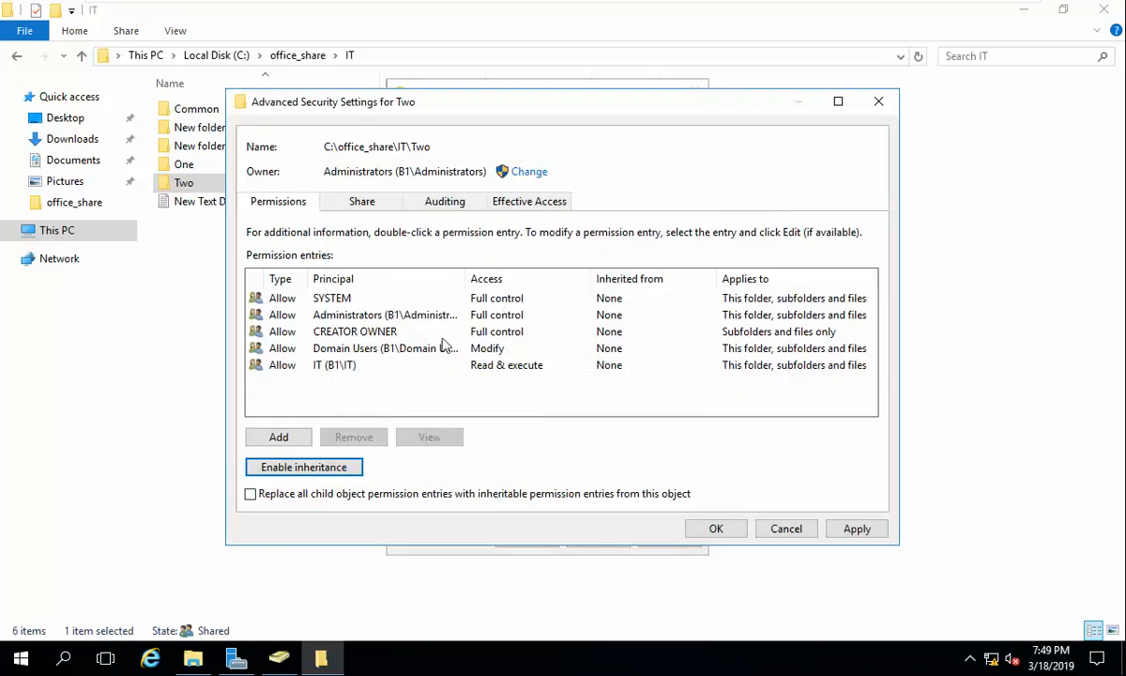
Step: Add and apply a Deny Modify entry for the Sales group on folder Two
{"action": "left_click", "coordinate": [279, 437]}
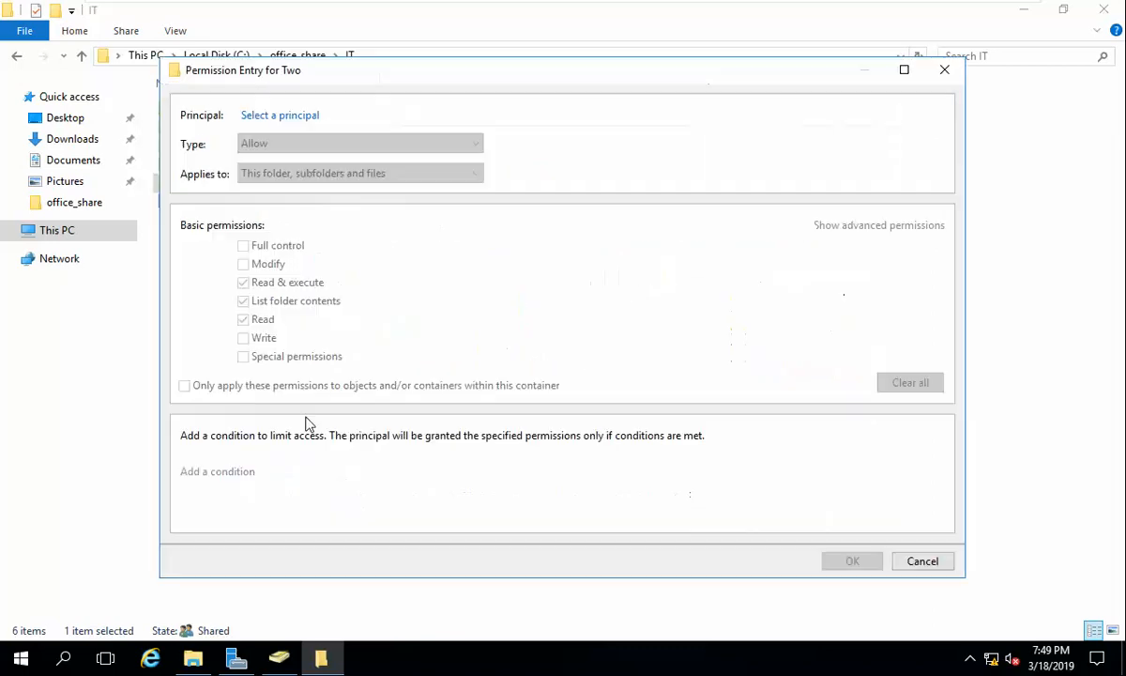
{"action": "left_click", "coordinate": [288, 121]}
{"action": "type", "text": "sale"}
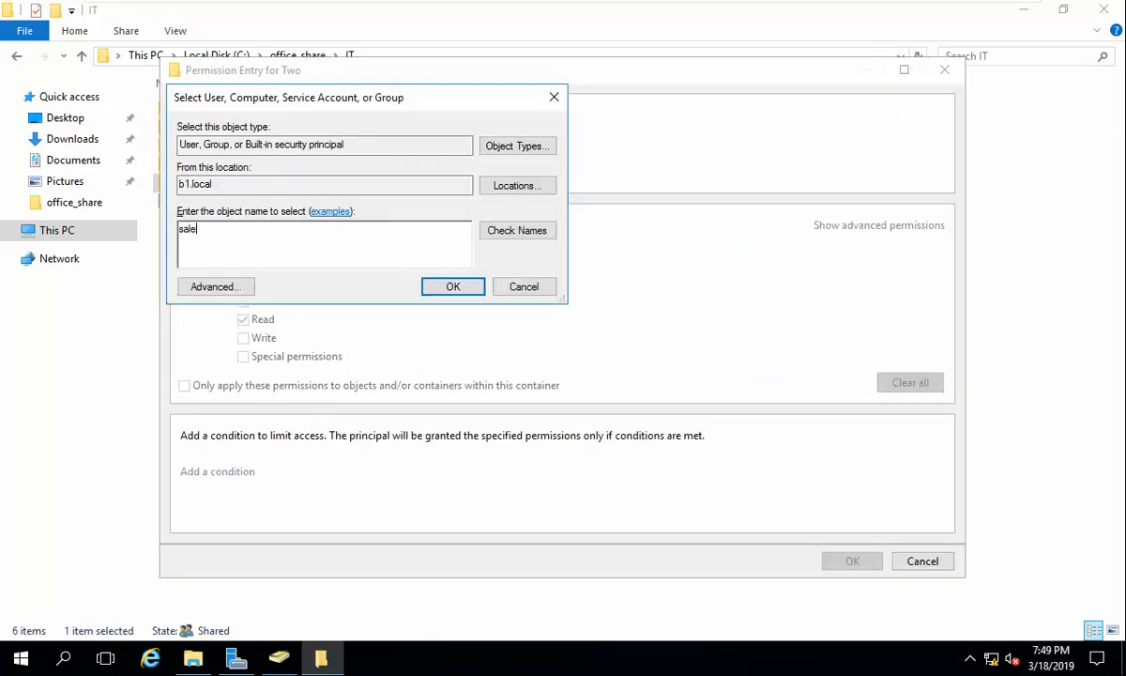
{"action": "type", "text": "s"}
{"action": "key", "text": "Return"}
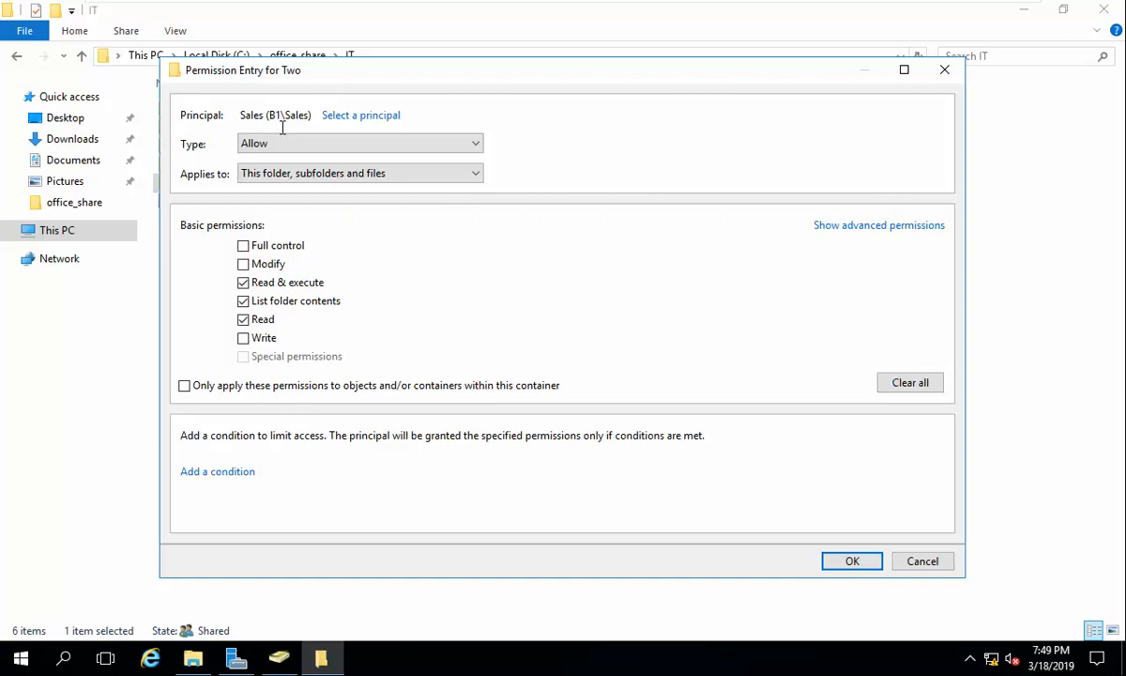
{"action": "left_click", "coordinate": [328, 143]}
{"action": "left_click", "coordinate": [344, 174]}
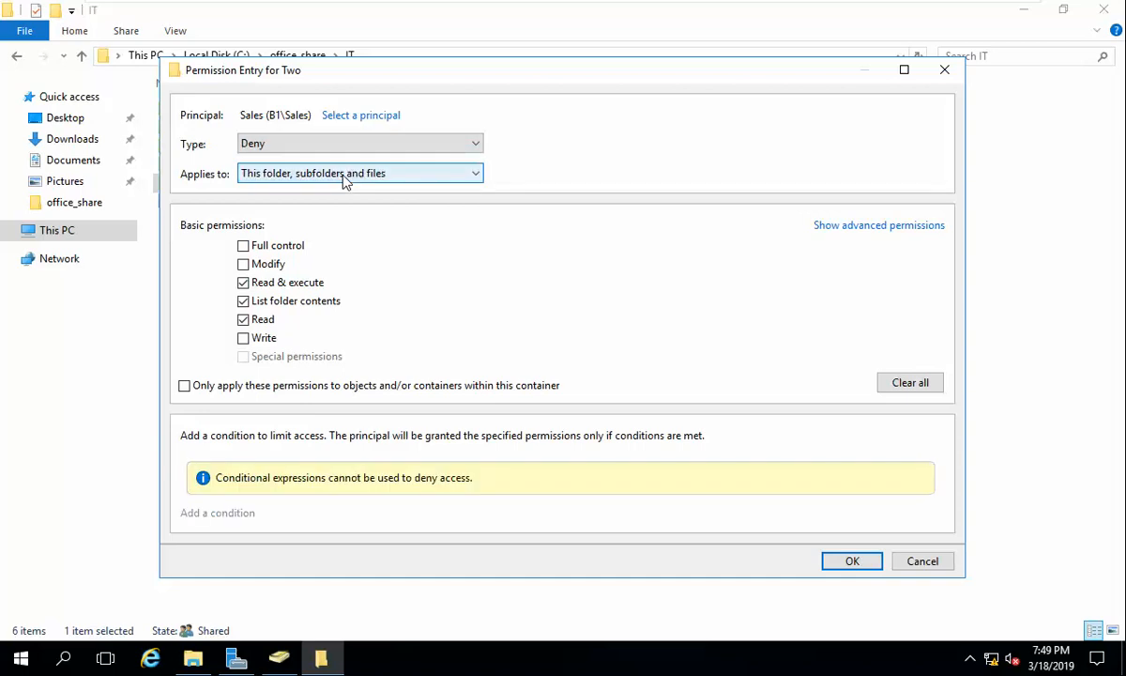
{"action": "left_click", "coordinate": [243, 266]}
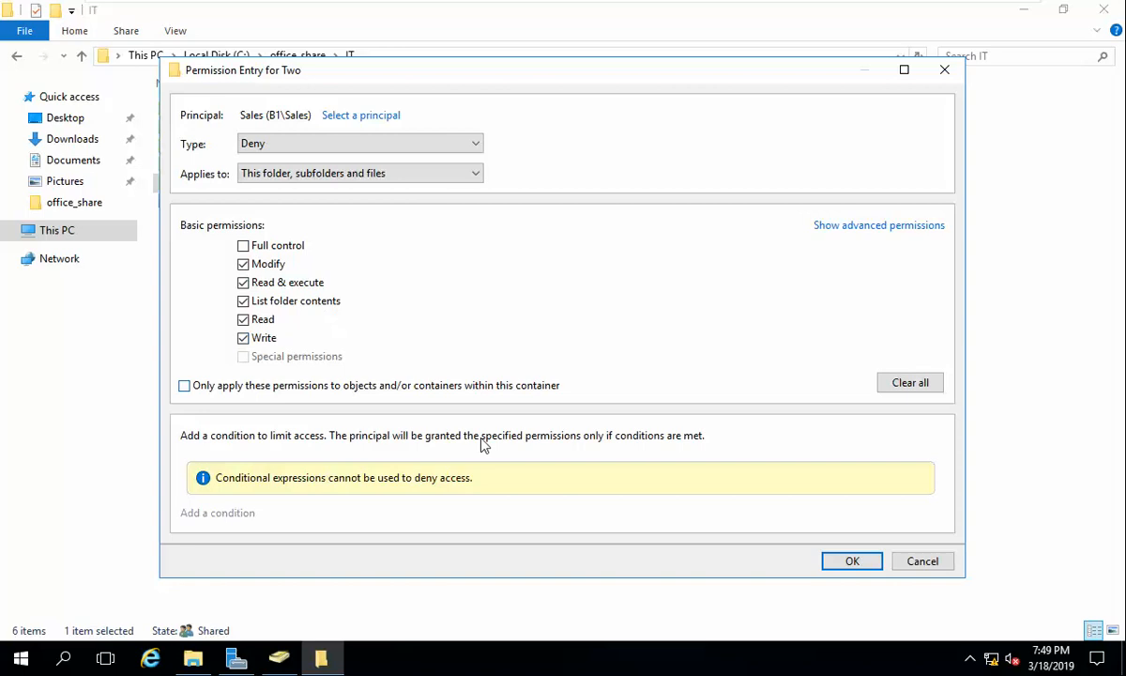
{"action": "left_click", "coordinate": [854, 561]}
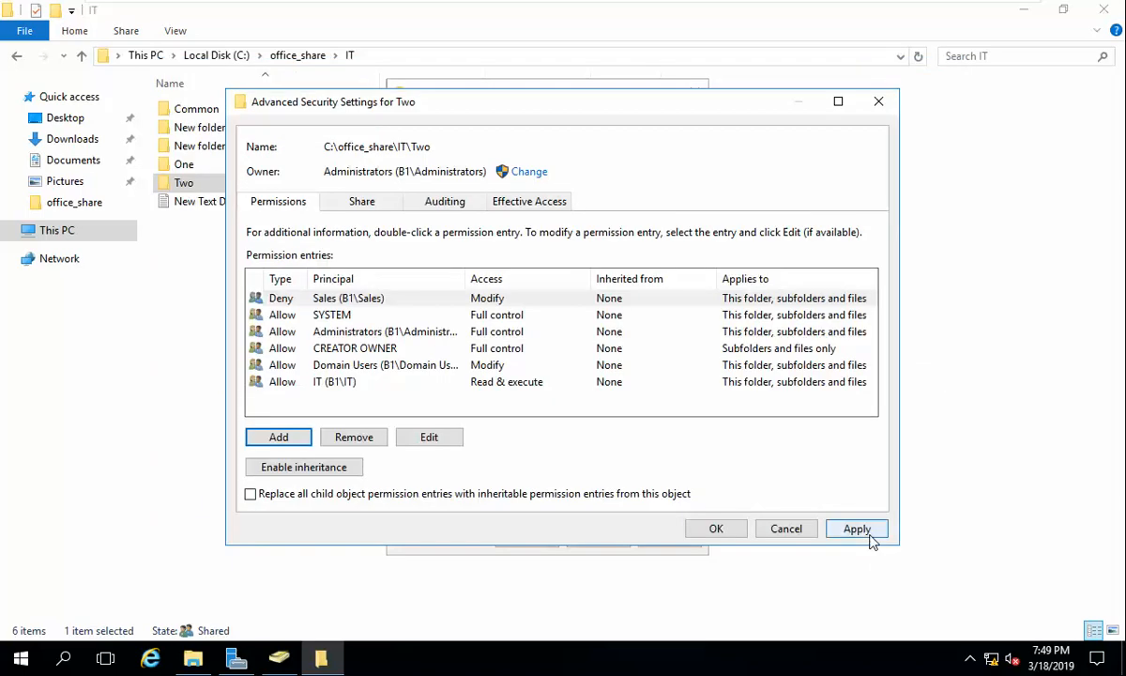
{"action": "left_click", "coordinate": [861, 531]}
{"action": "left_click", "coordinate": [646, 416]}
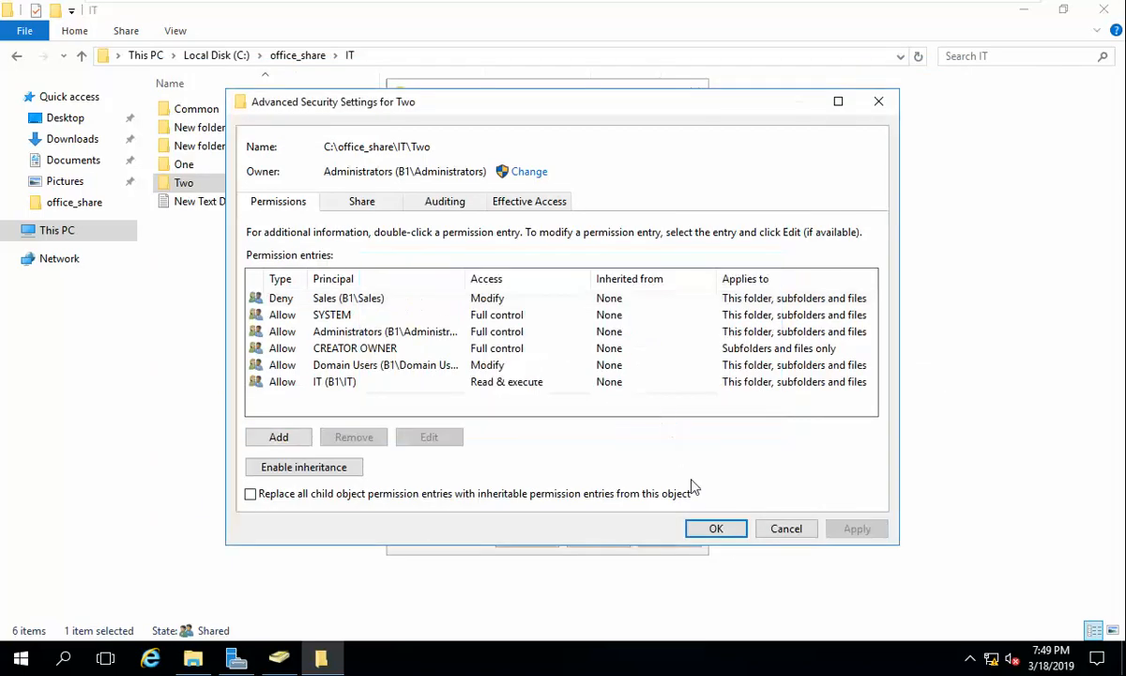
{"action": "left_click", "coordinate": [725, 530]}
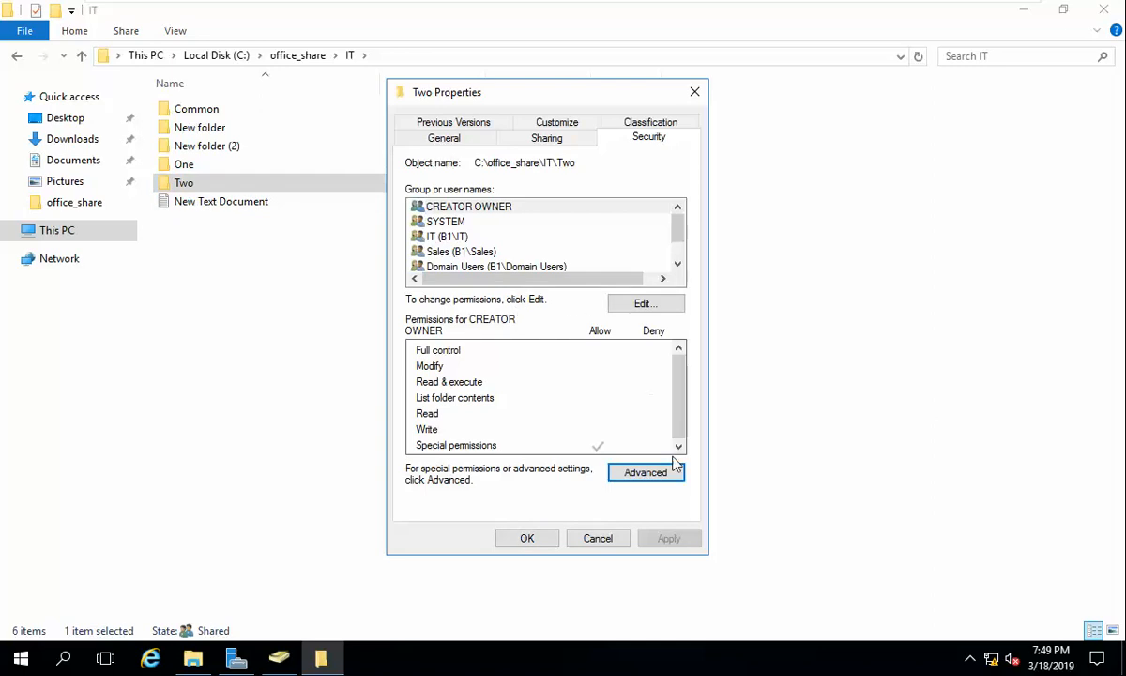
Step: Review Two's IT, Domain Users and Sales deny permission entries
{"action": "left_click", "coordinate": [641, 472]}
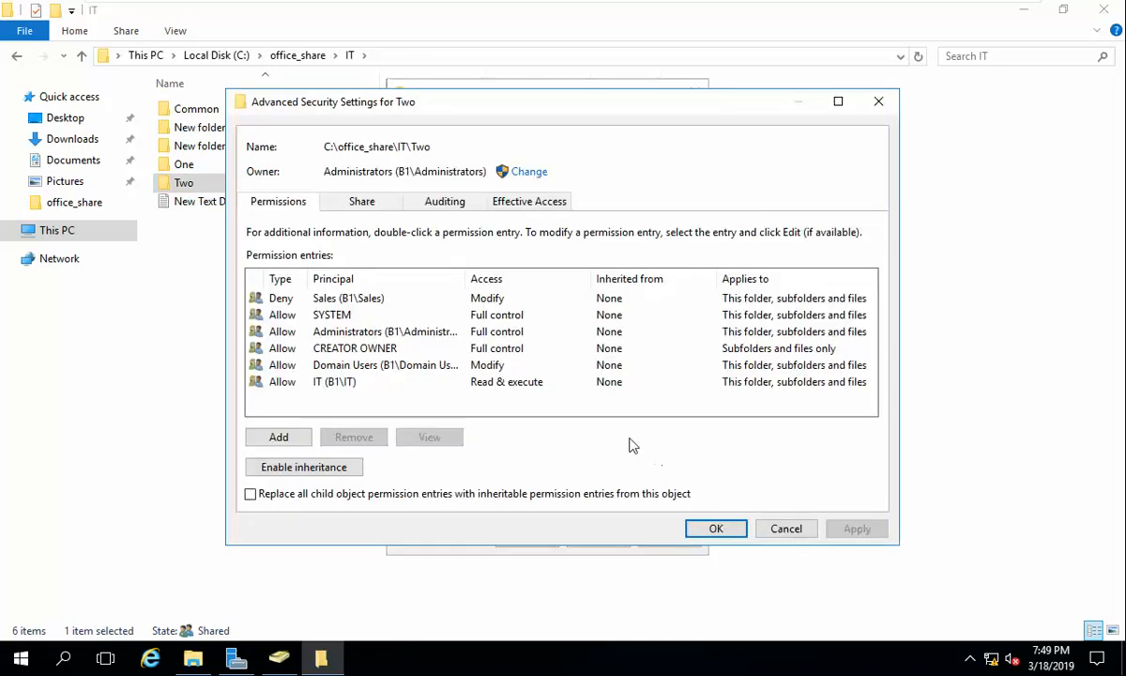
{"action": "left_click", "coordinate": [353, 382]}
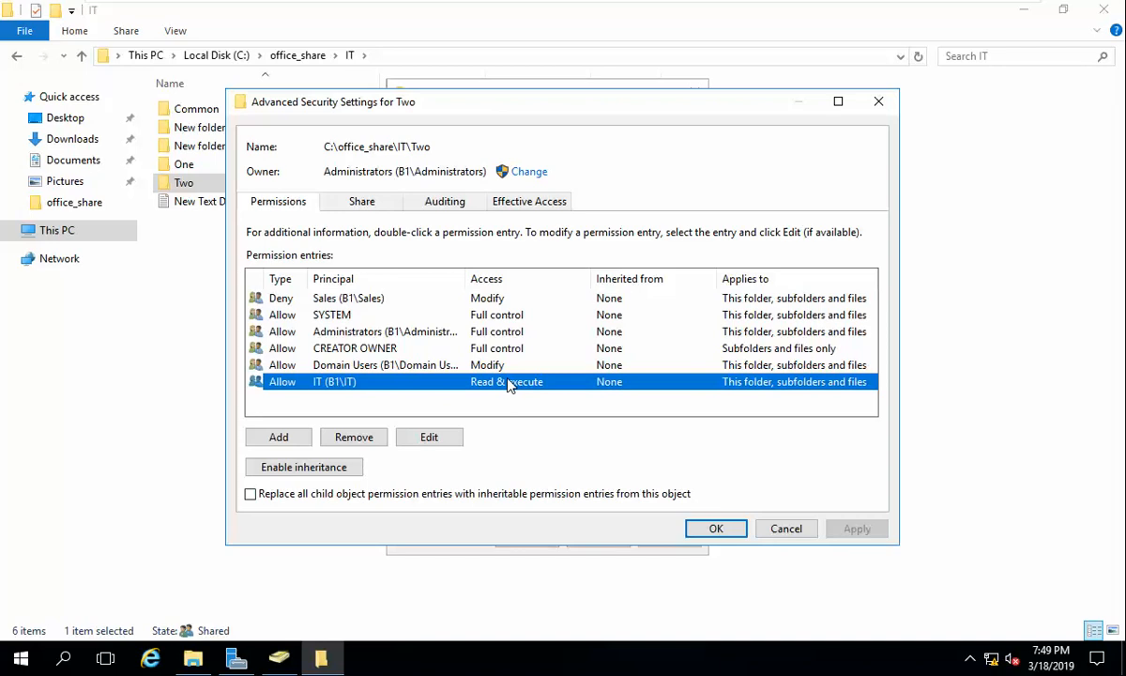
{"action": "left_click", "coordinate": [413, 365]}
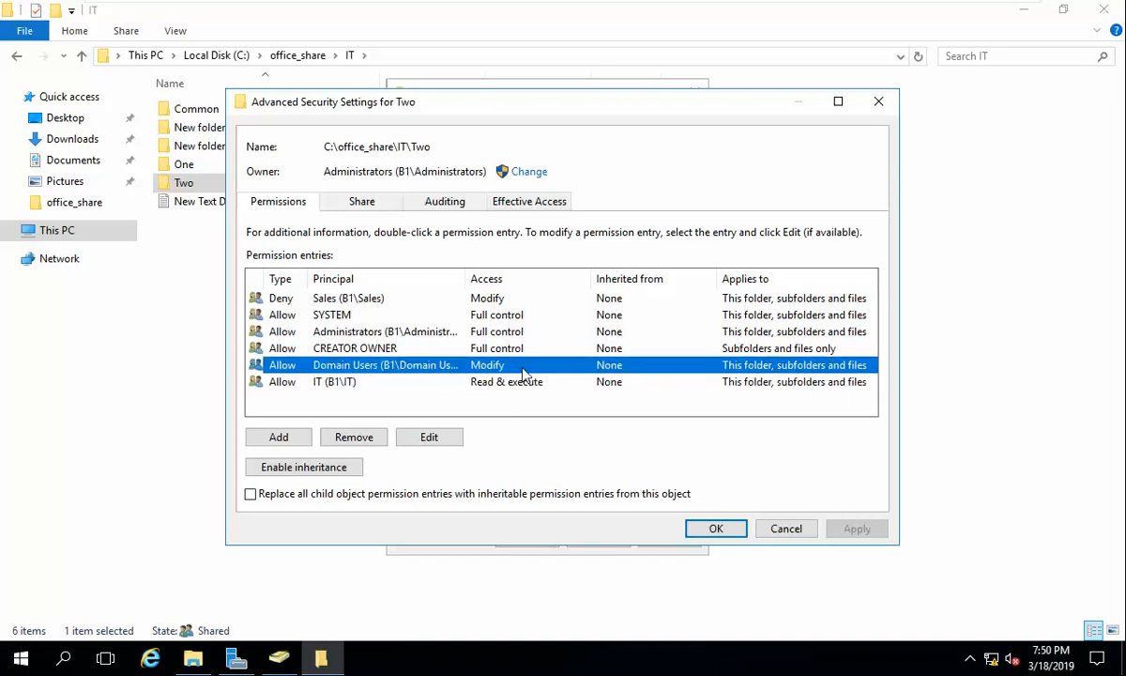
{"action": "left_click", "coordinate": [319, 297]}
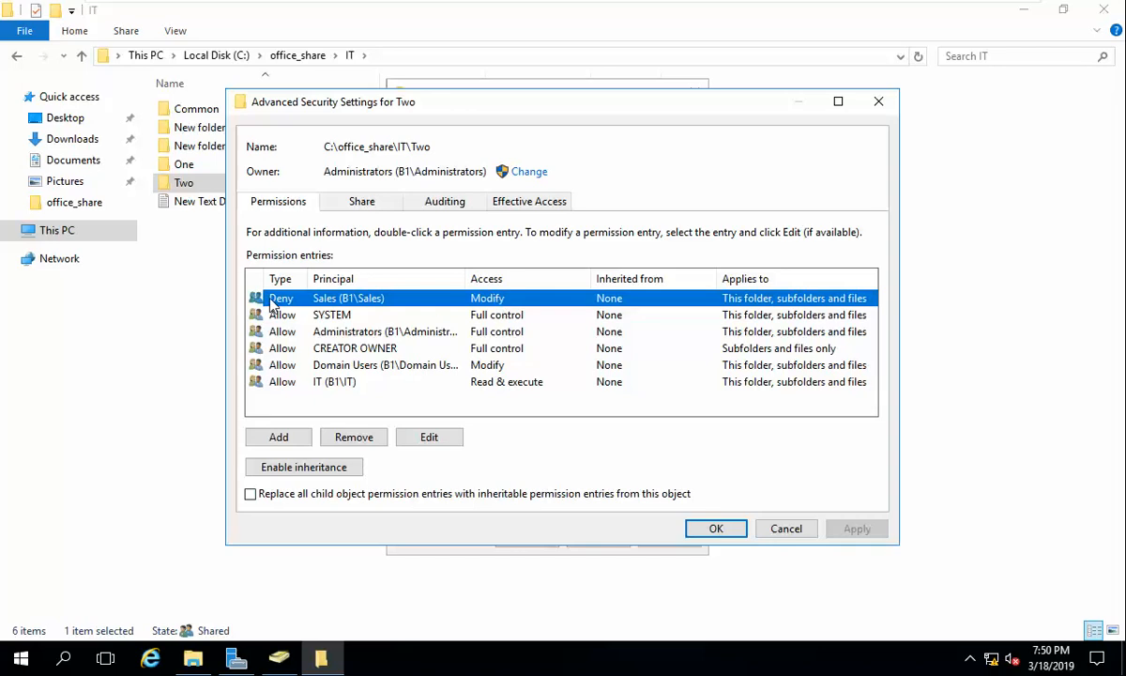
{"action": "mouse_move", "coordinate": [746, 8]}
{"action": "left_click", "coordinate": [688, 13]}
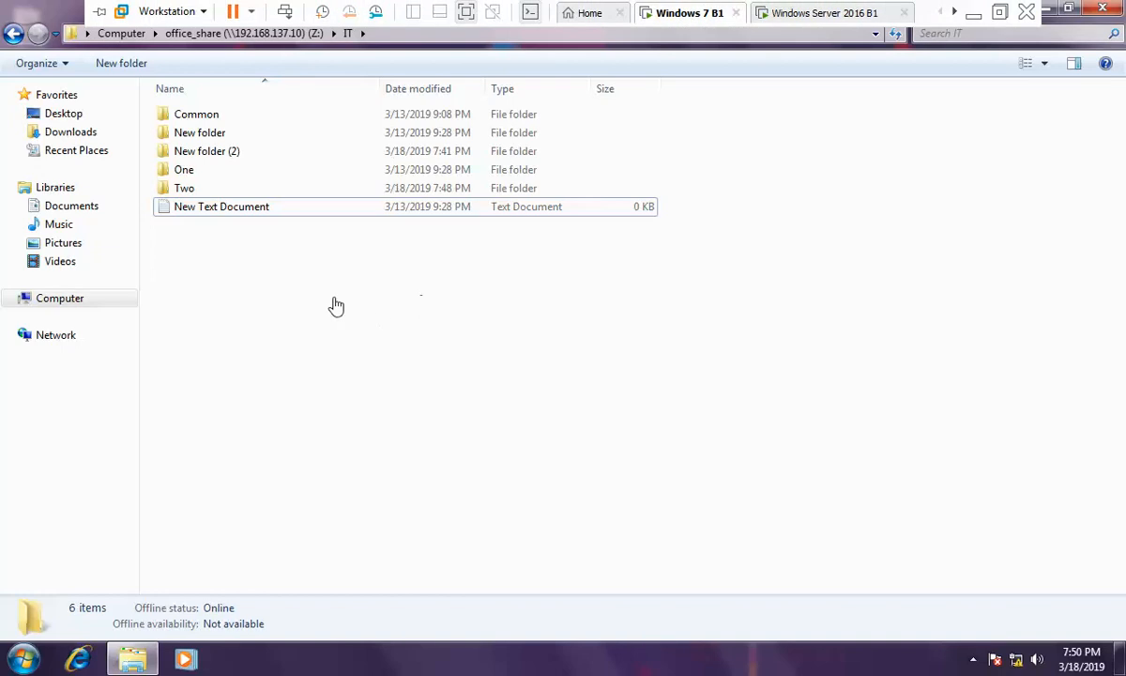
Step: Refresh the mapped IT folder on Windows 7 so Two disappears, leaving five items
{"action": "right_click", "coordinate": [367, 357]}
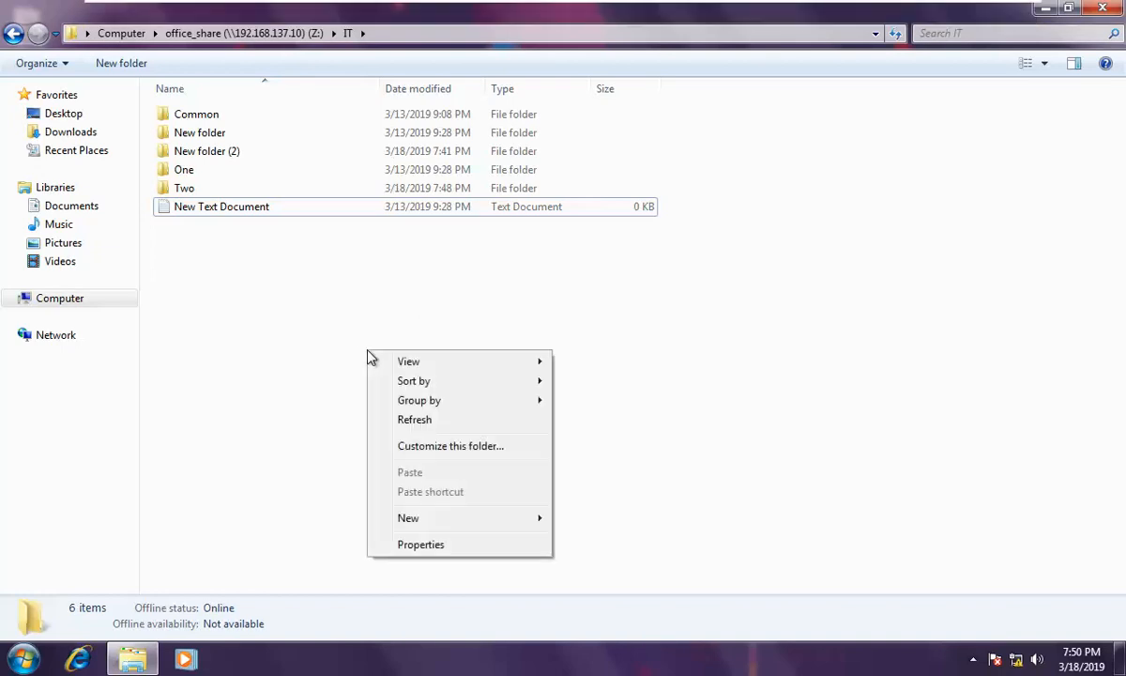
{"action": "left_click", "coordinate": [424, 420]}
{"action": "right_click", "coordinate": [310, 279]}
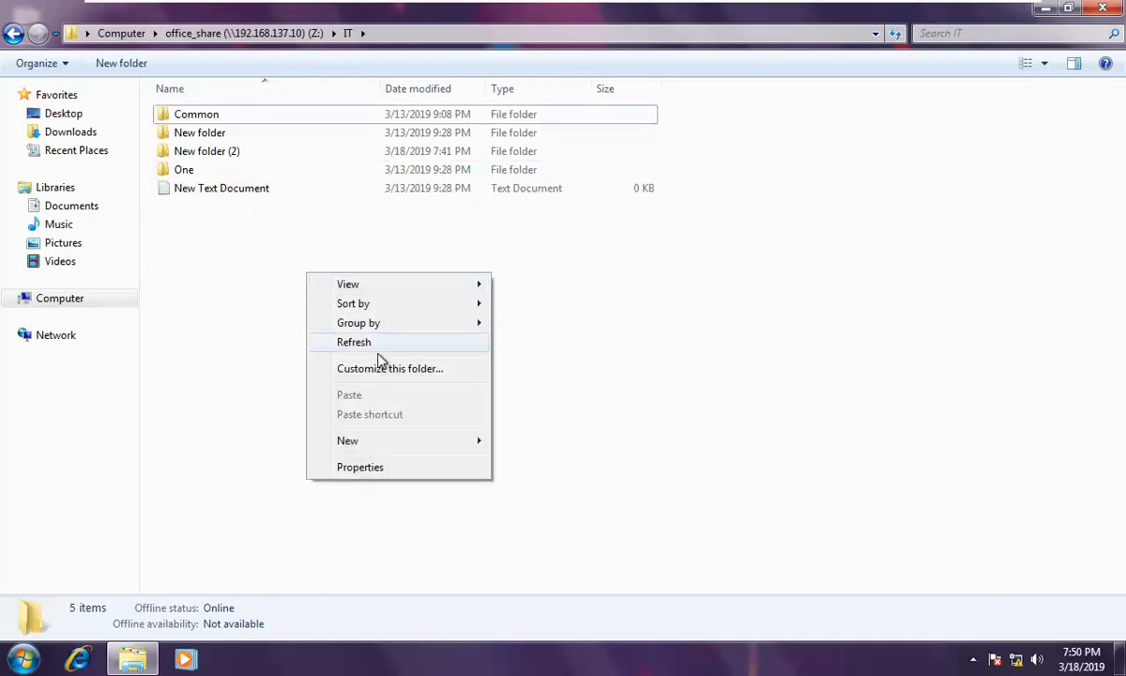
{"action": "left_click", "coordinate": [383, 344]}
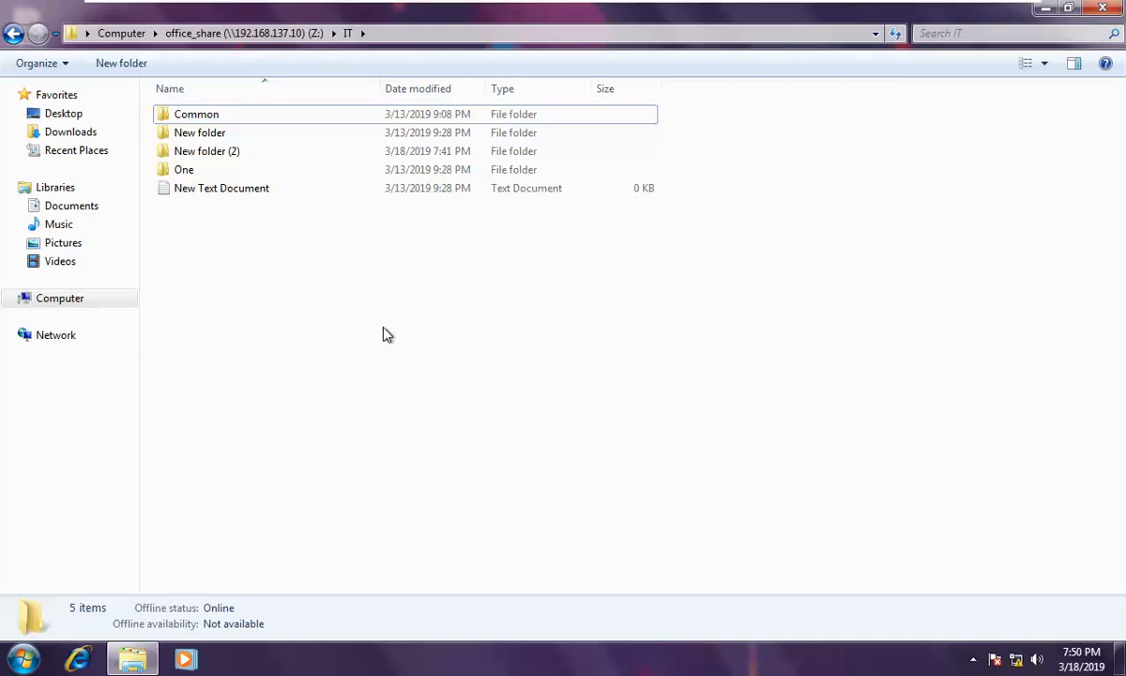
Step: Back on the server, close Two's security and properties windows and exit full screen
{"action": "mouse_move", "coordinate": [686, 7]}
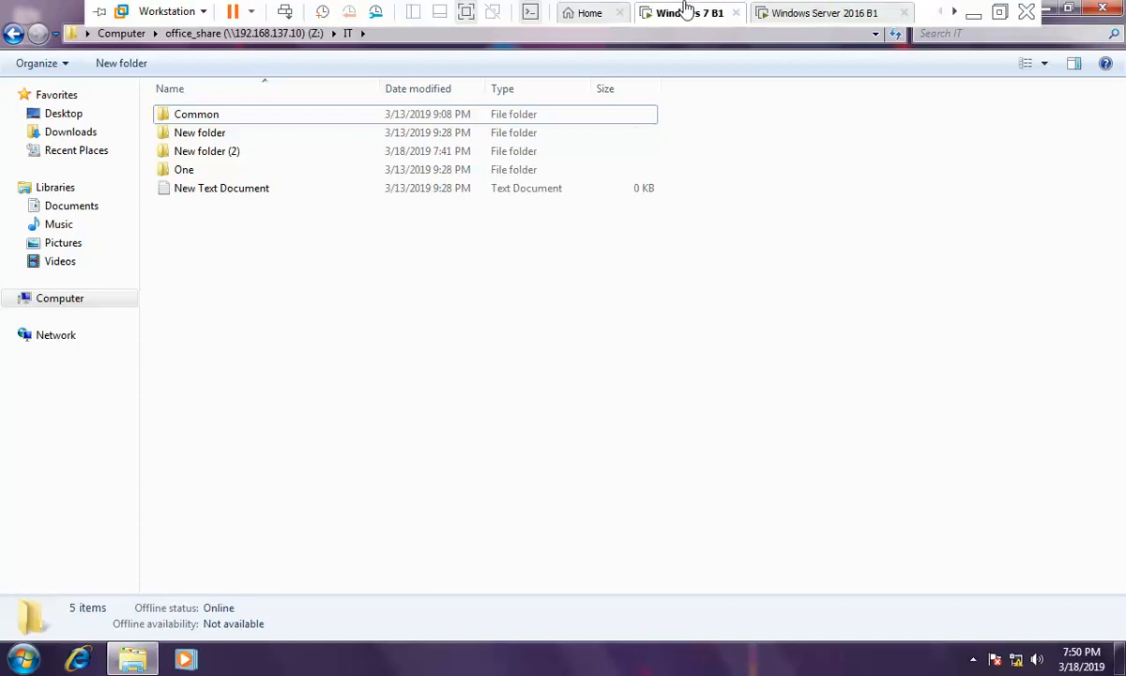
{"action": "left_click", "coordinate": [770, 19]}
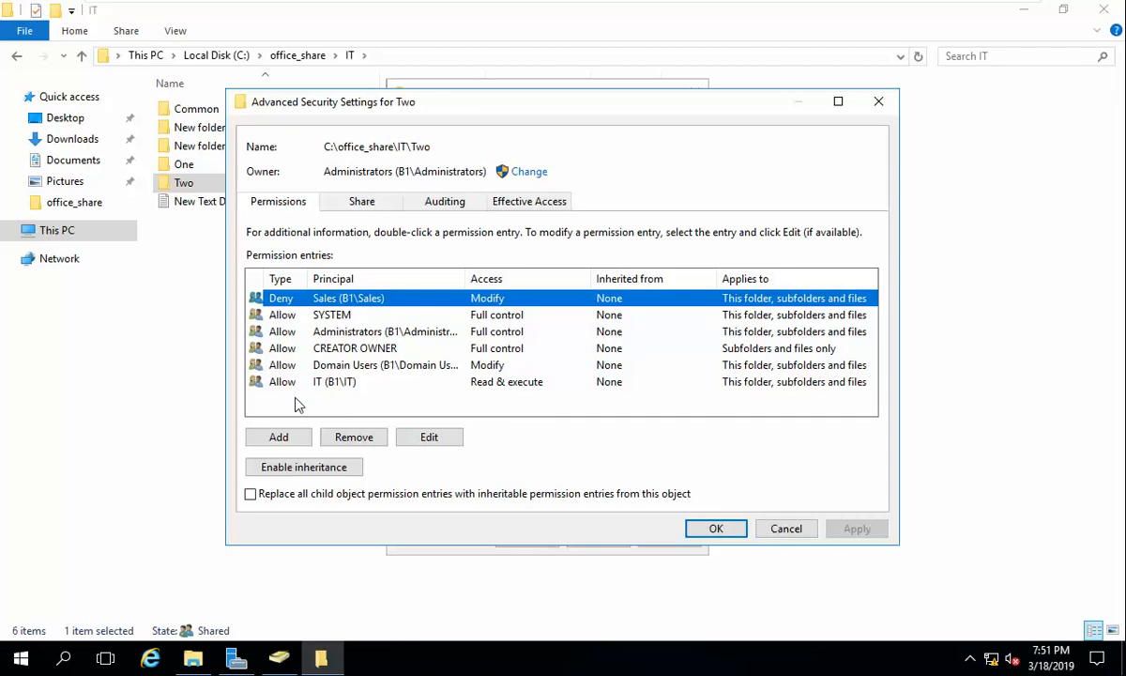
{"action": "left_click", "coordinate": [716, 529]}
{"action": "left_click", "coordinate": [536, 536]}
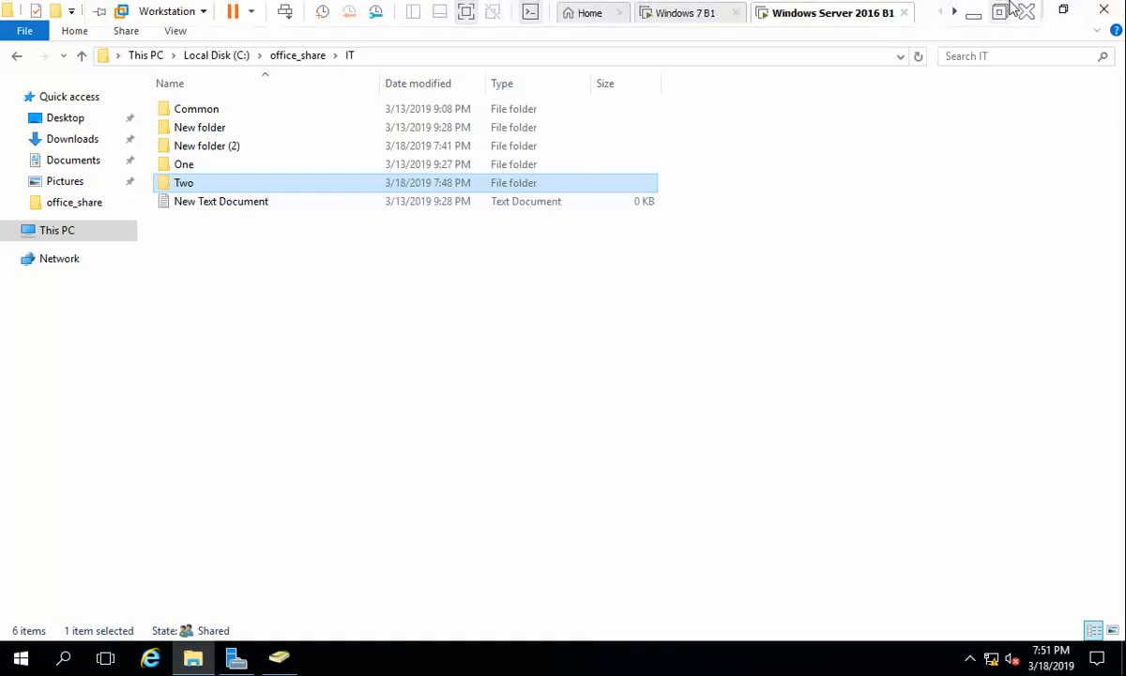
{"action": "left_click", "coordinate": [1001, 11]}
{"action": "left_click", "coordinate": [979, 659]}
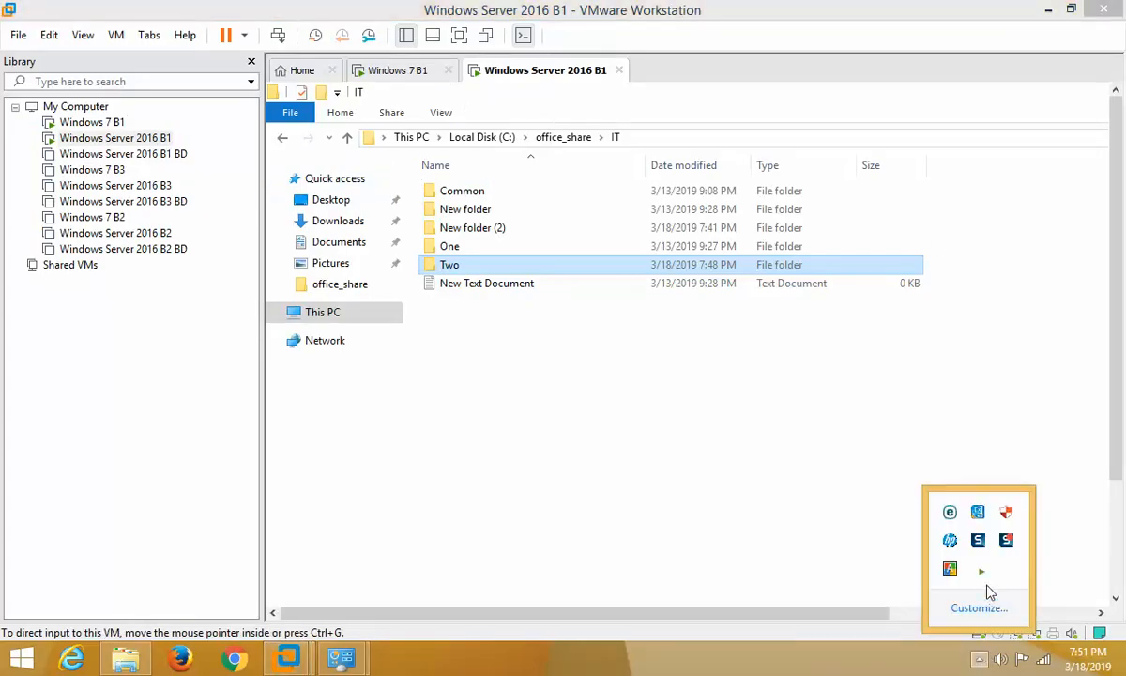